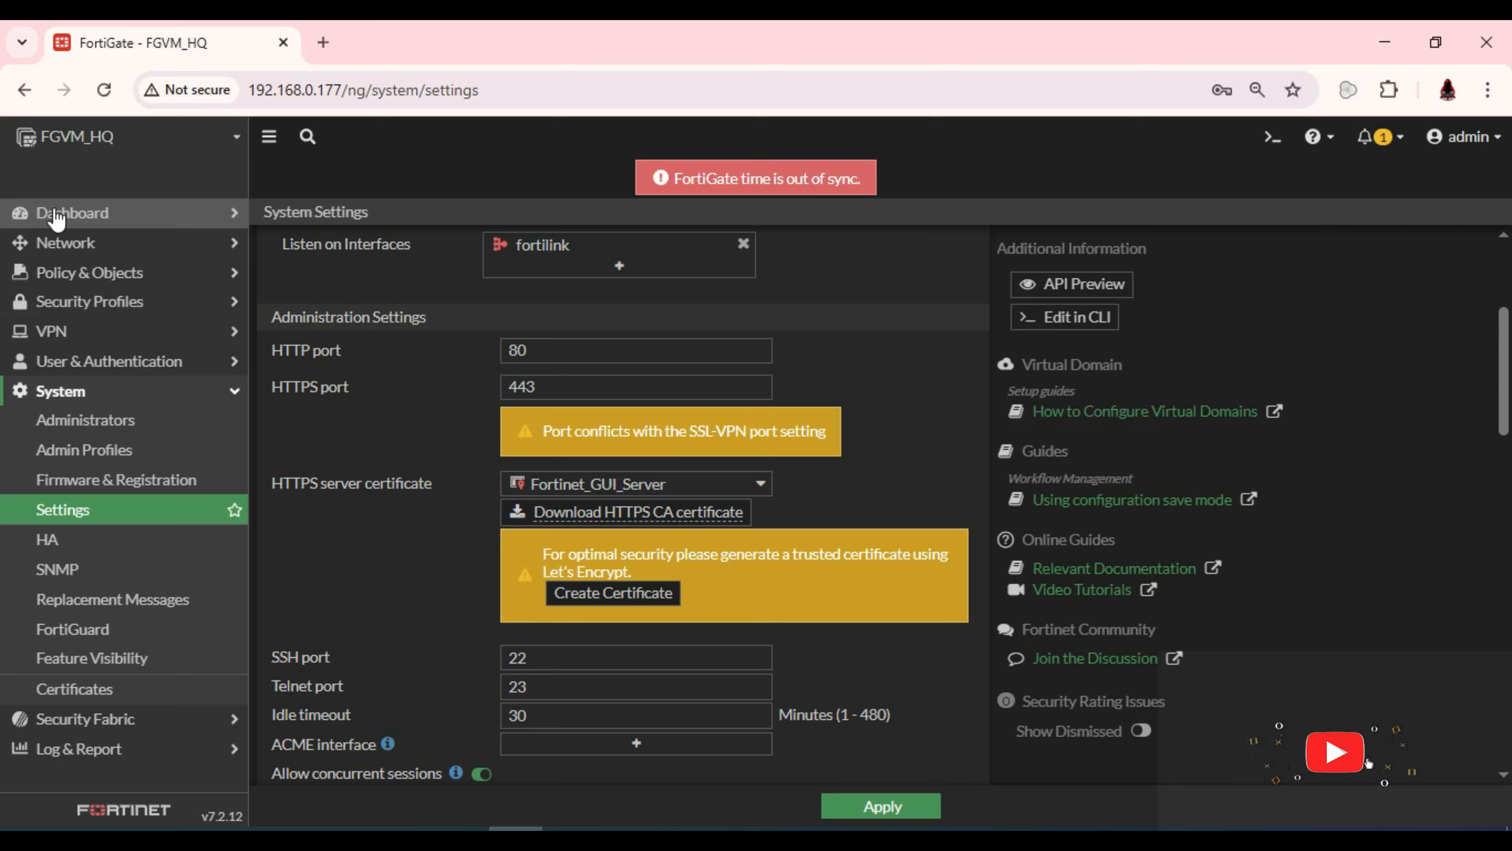
# Open the Dashboard > Status page to view system, licence and CPU widgets
pyautogui.click(60, 211)
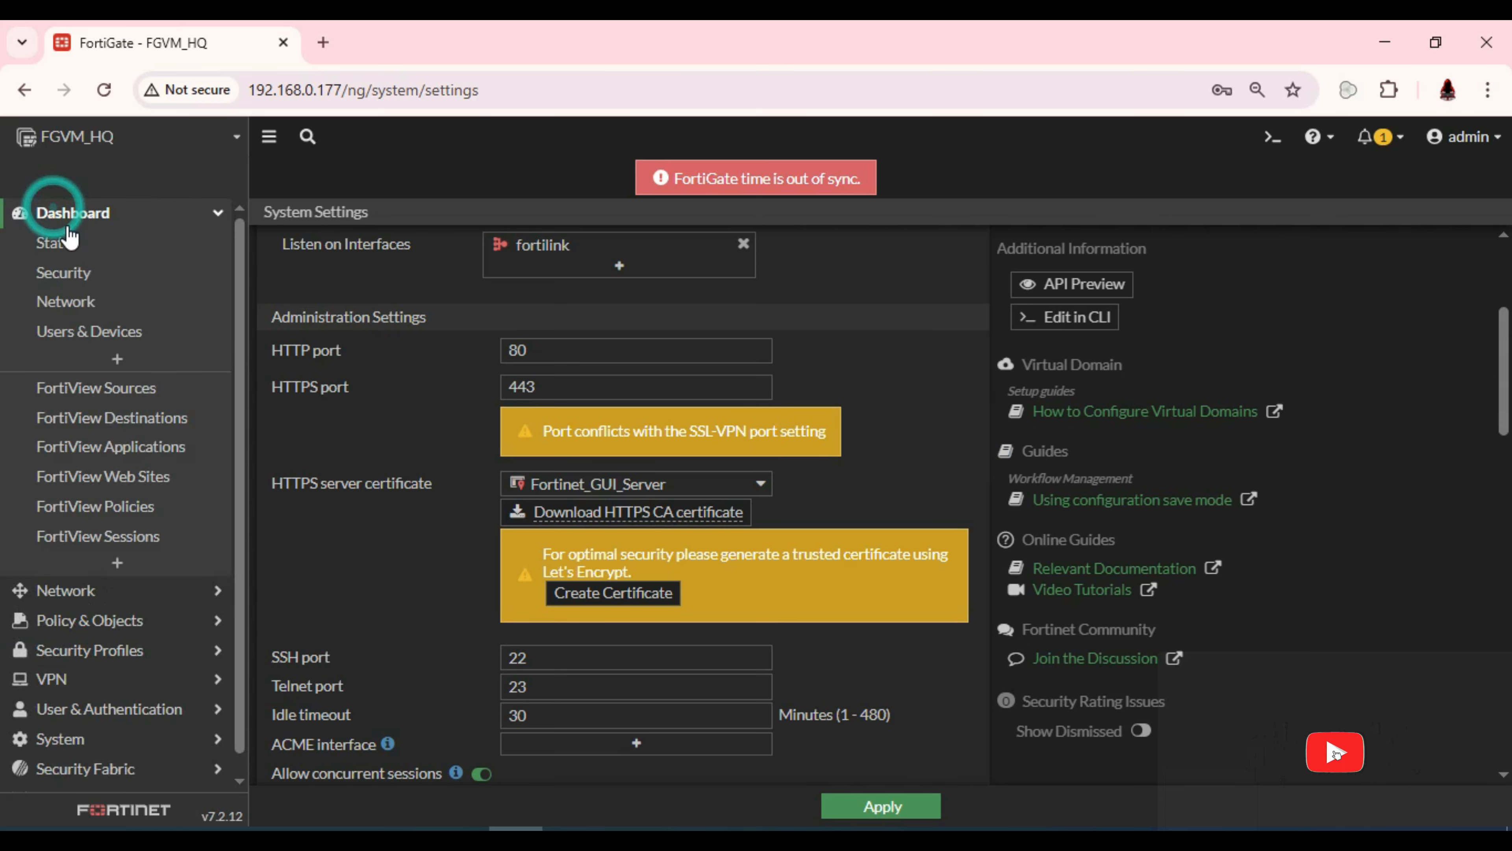
pyautogui.click(72, 243)
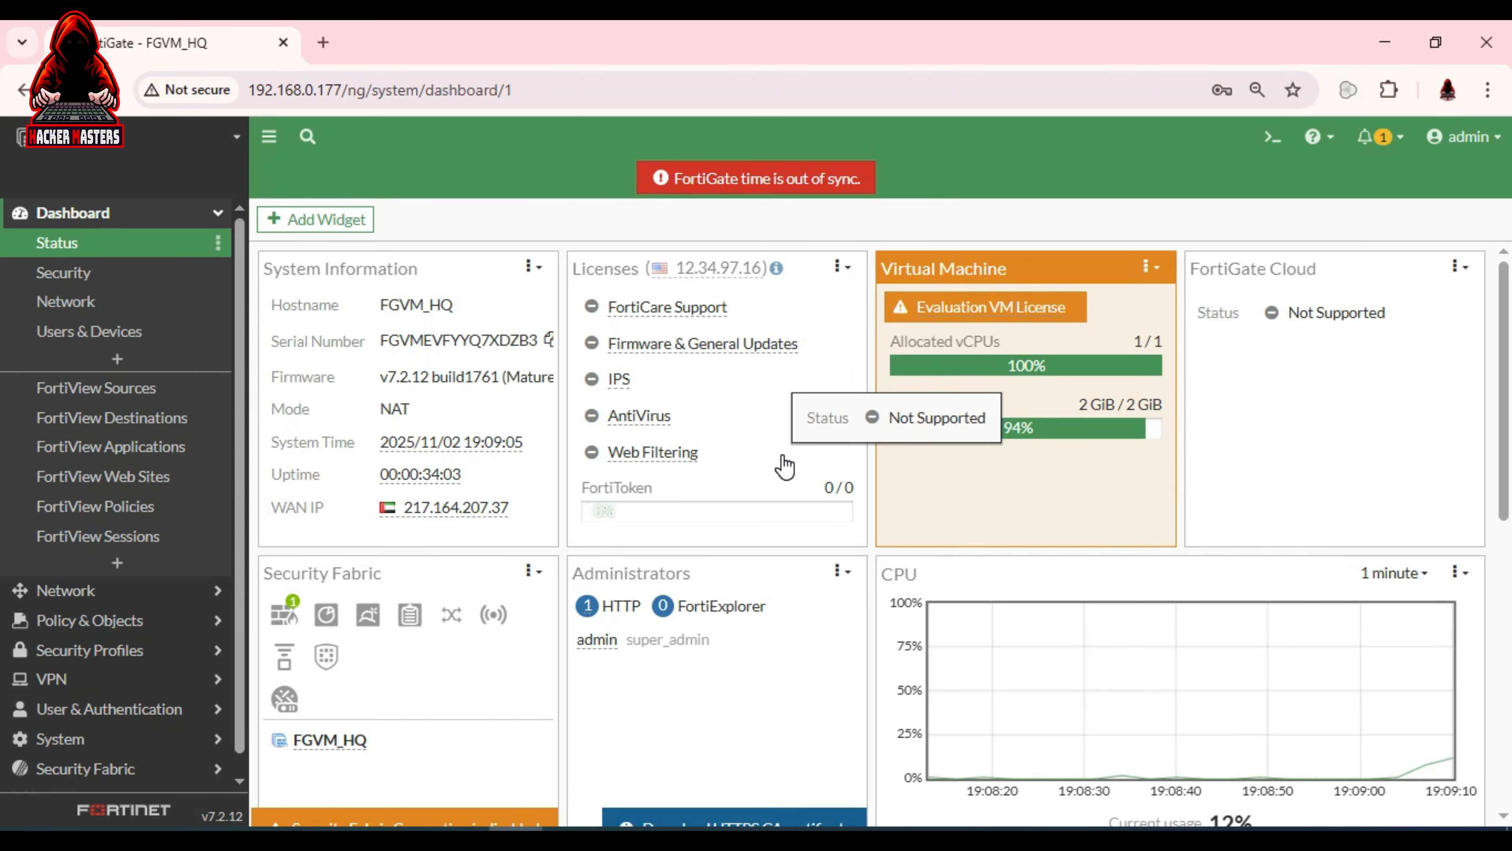
pyautogui.scroll(-5, 787, 469)
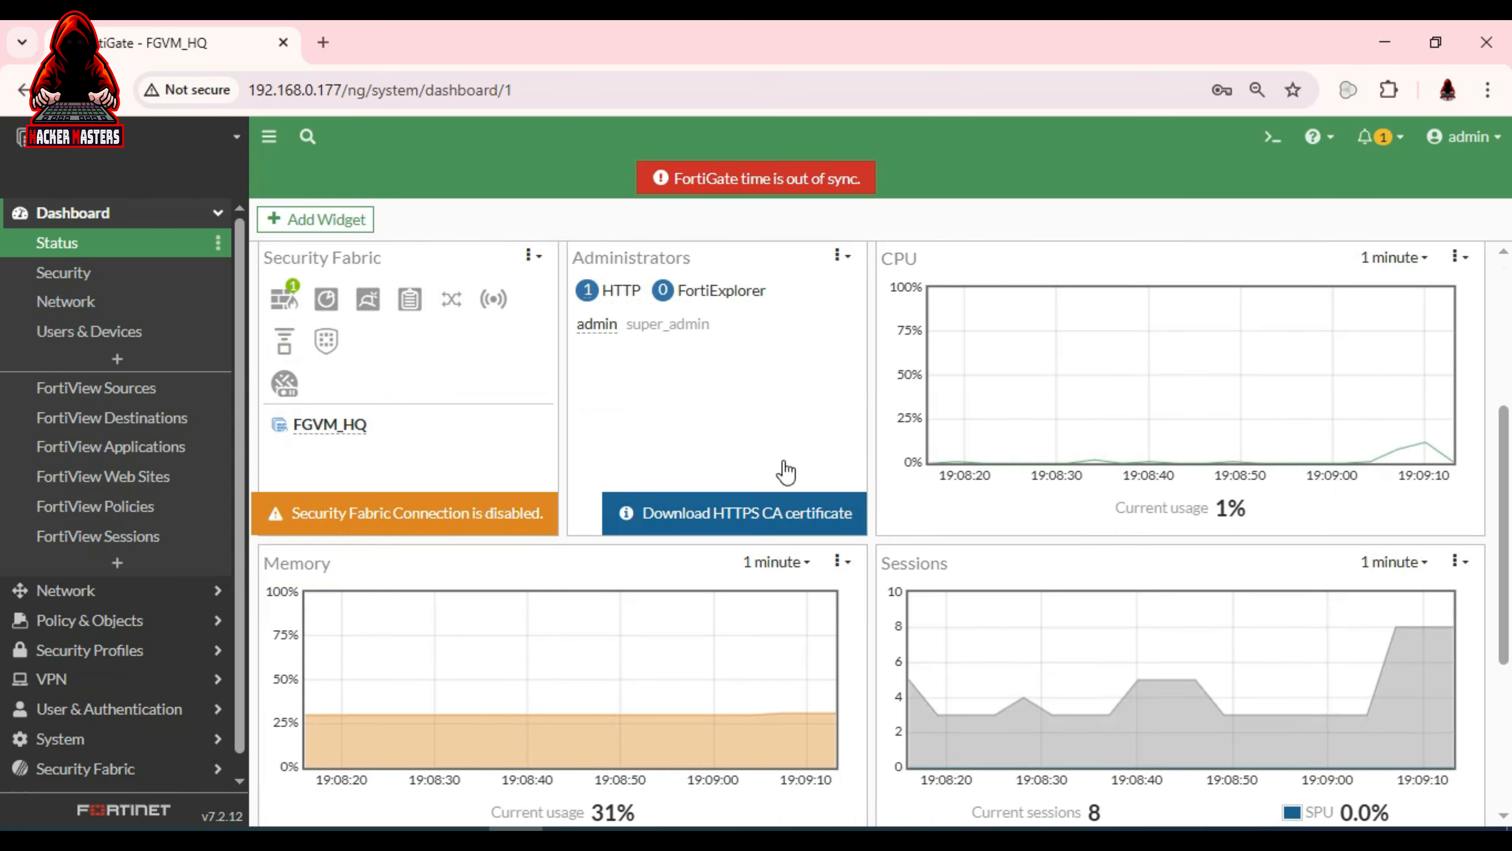
pyautogui.scroll(3, 778, 459)
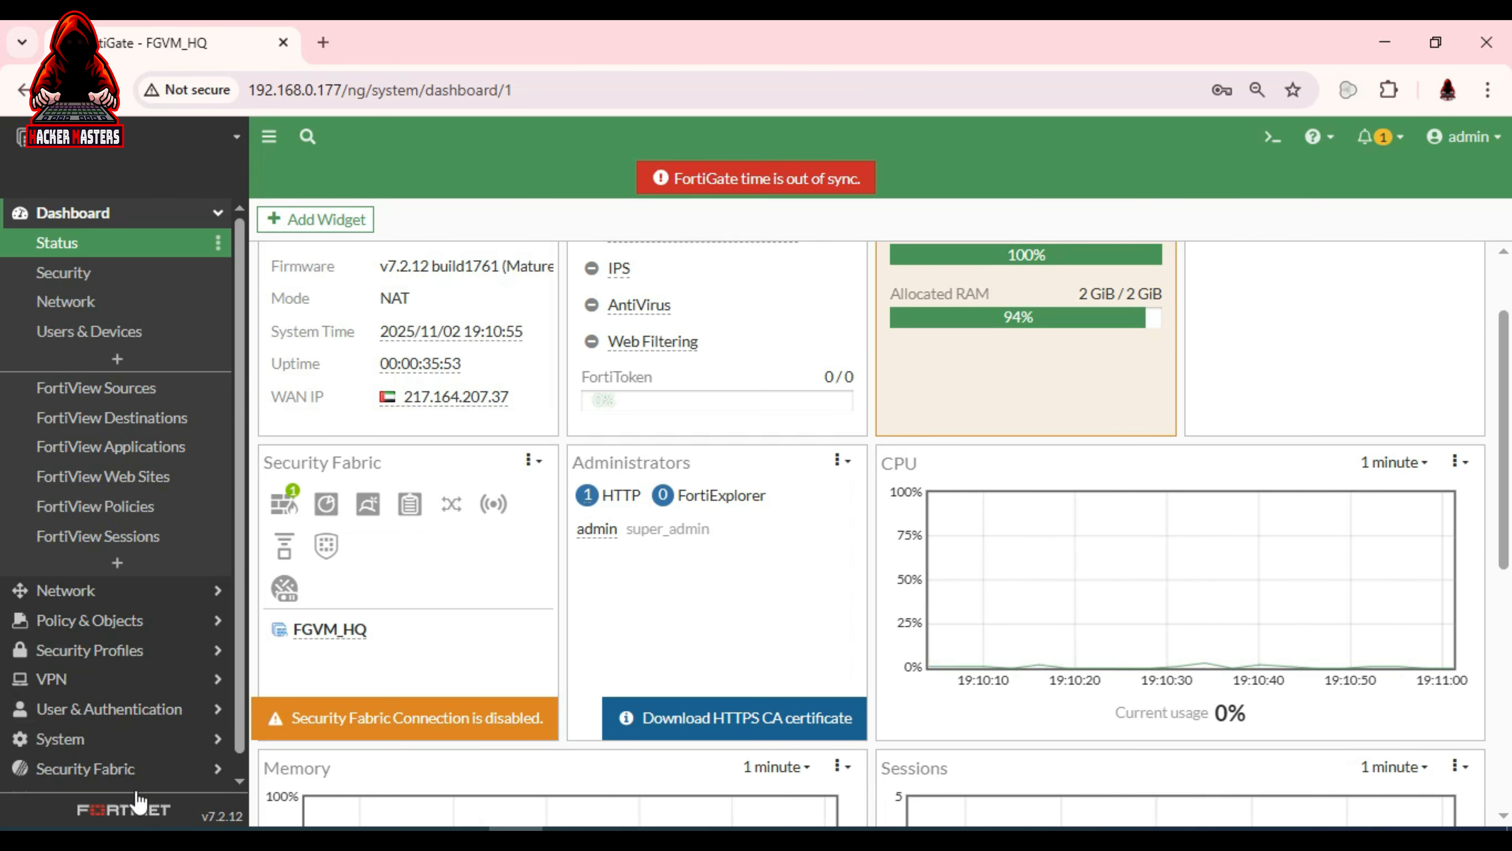
# Go to System > Administrators to list the admin accounts
pyautogui.click(143, 745)
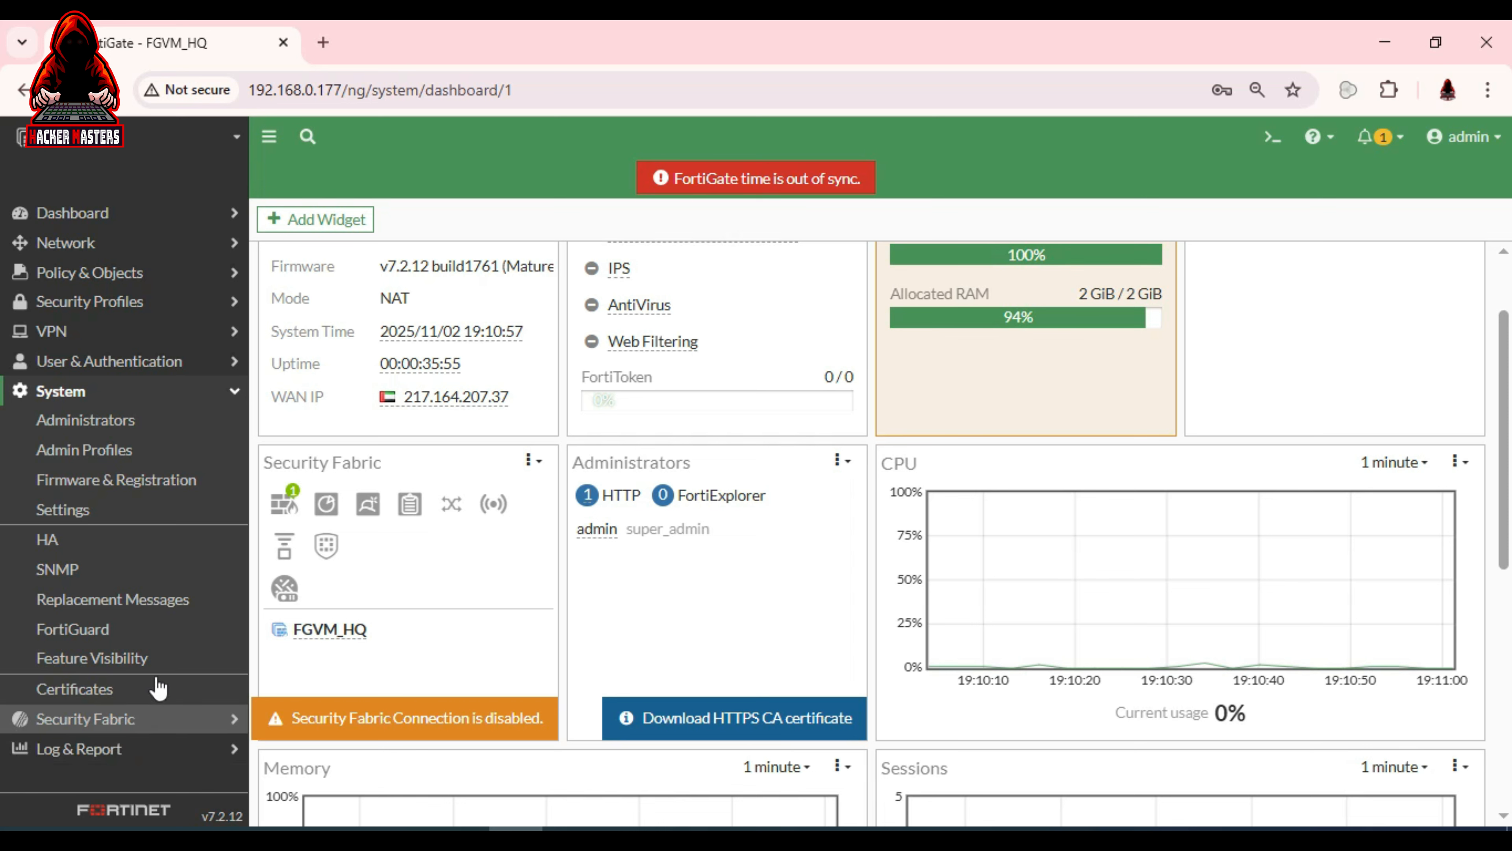
pyautogui.click(157, 423)
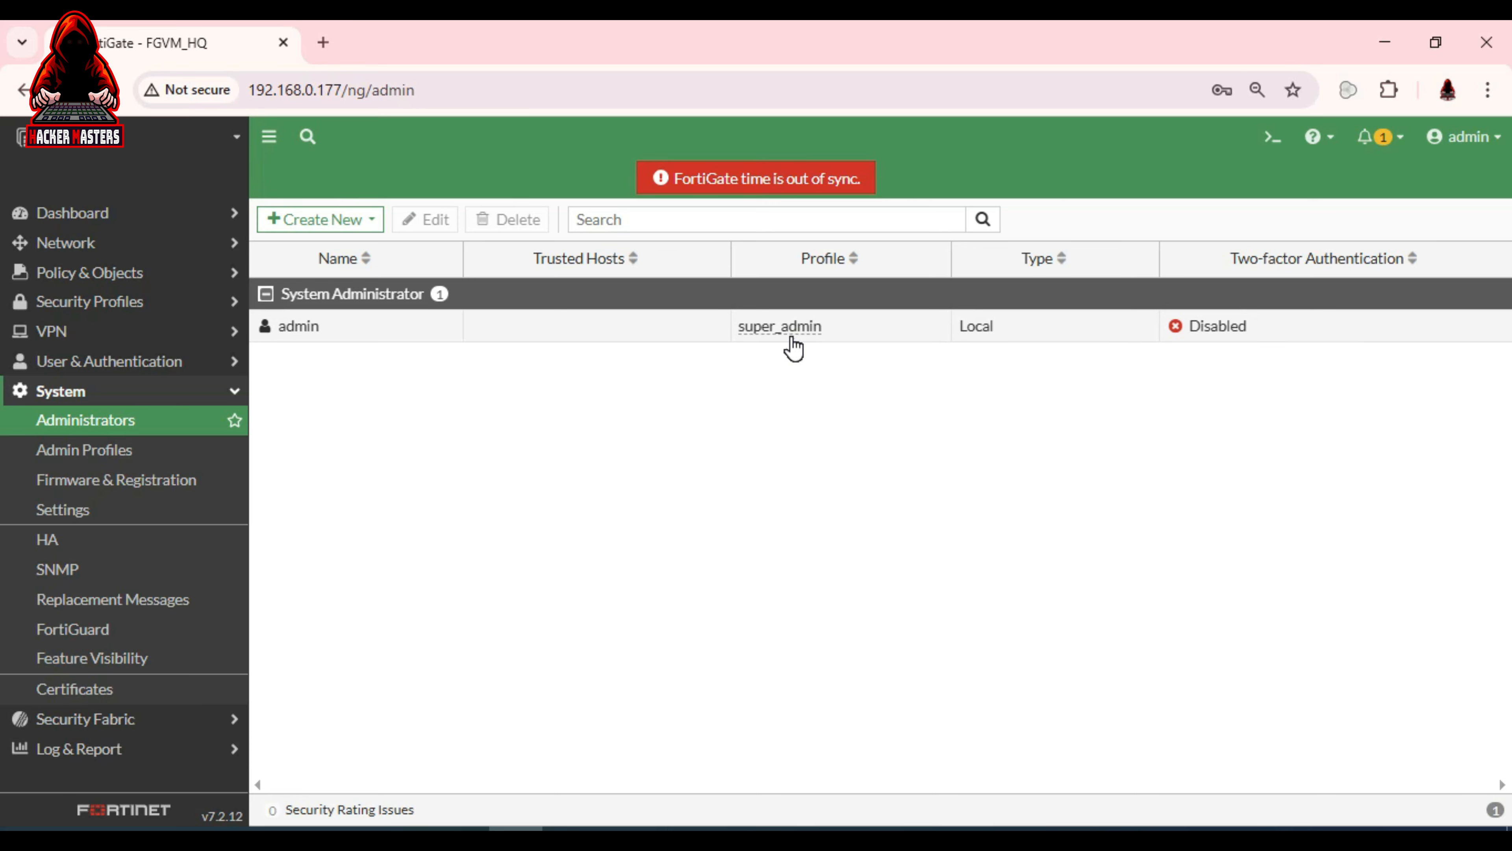
pyautogui.moveTo(794, 347)
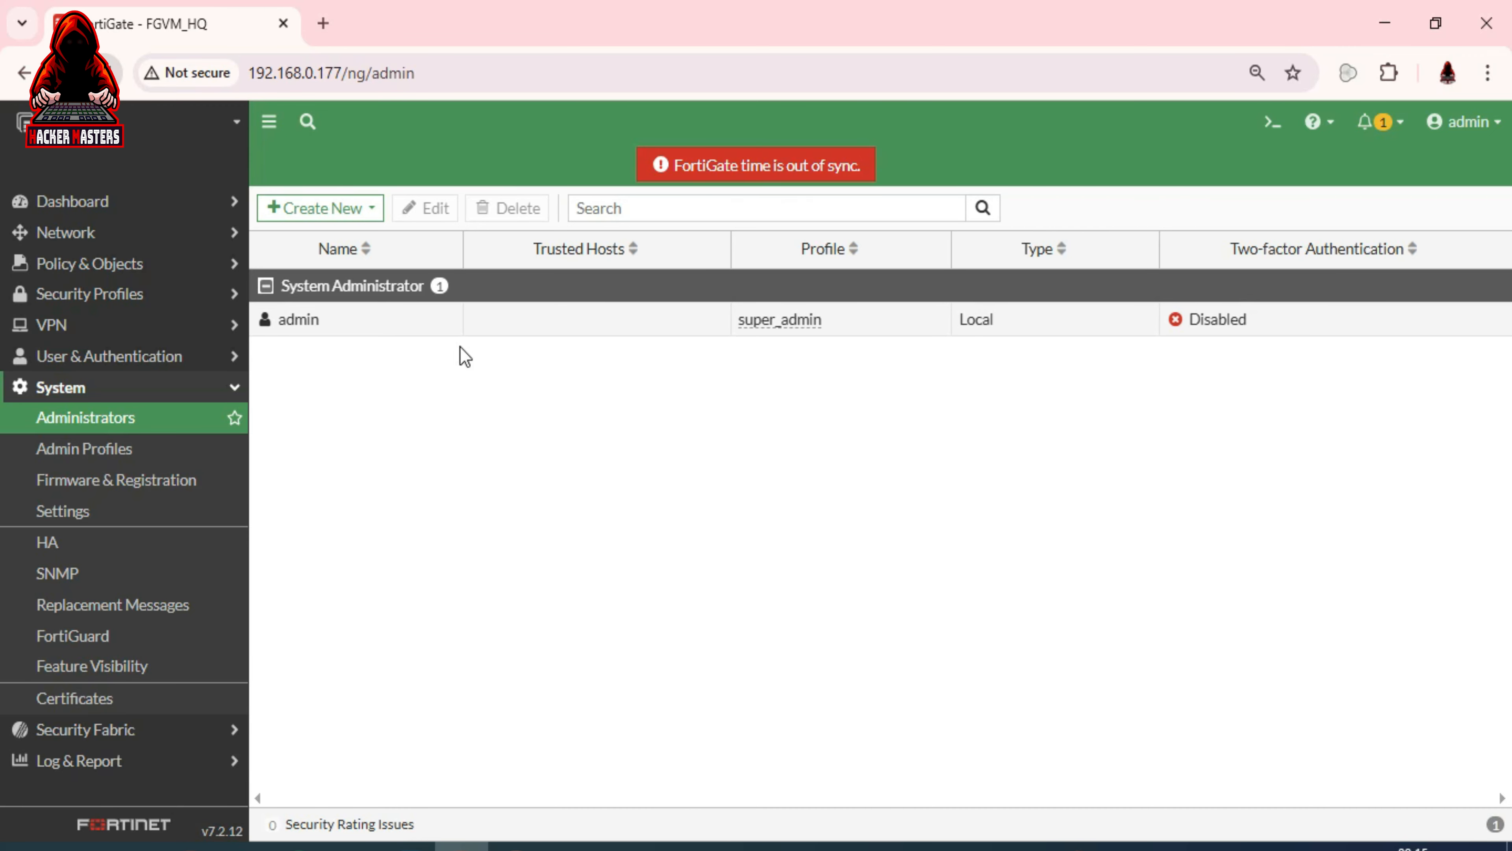
# Open the admin account for editing, then cancel the password change, leaving the password unchanged
pyautogui.doubleClick(339, 319)
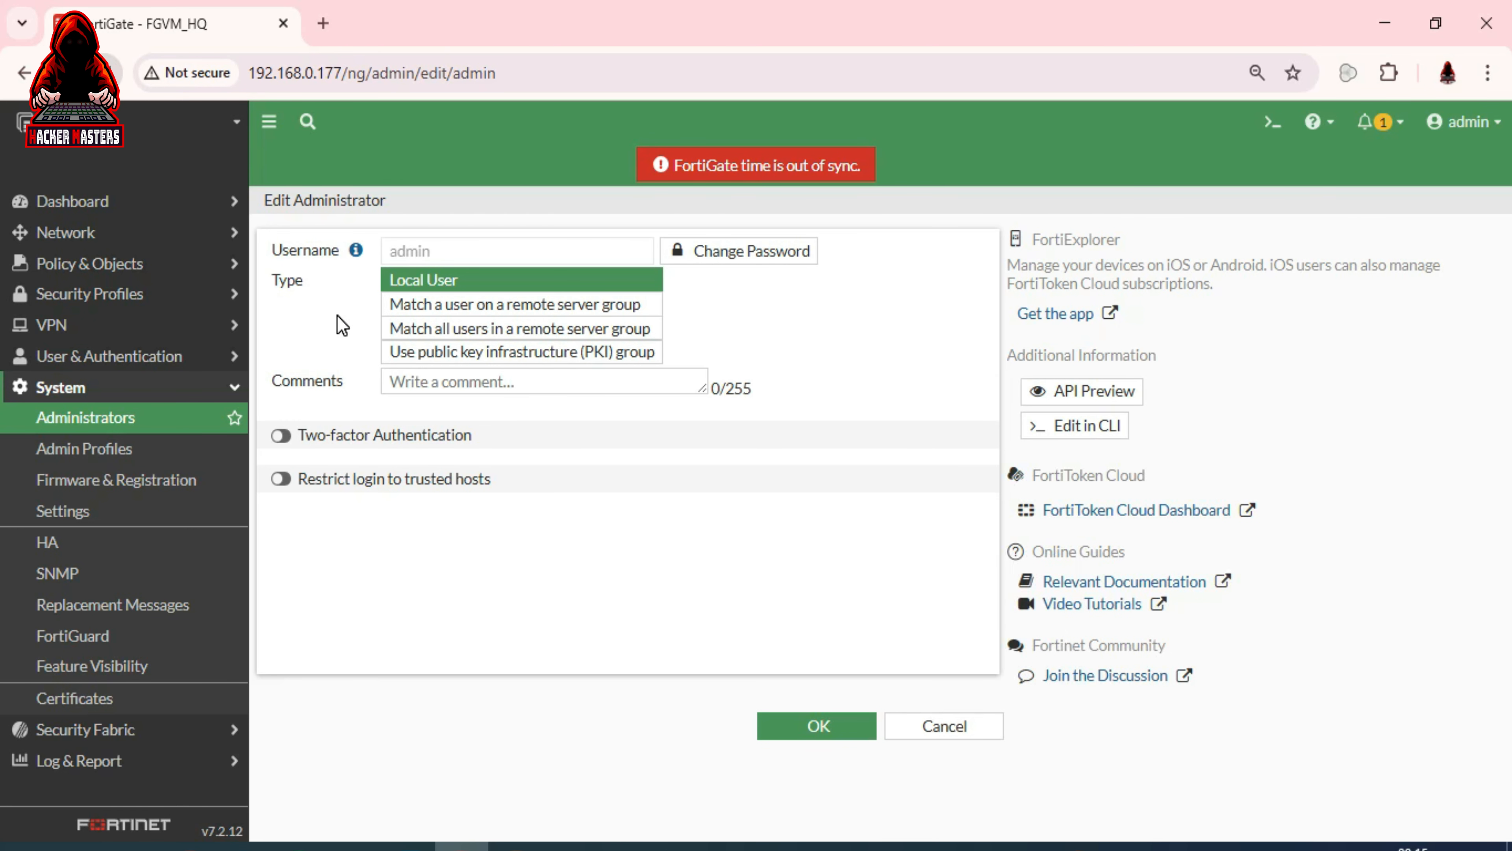
pyautogui.click(752, 253)
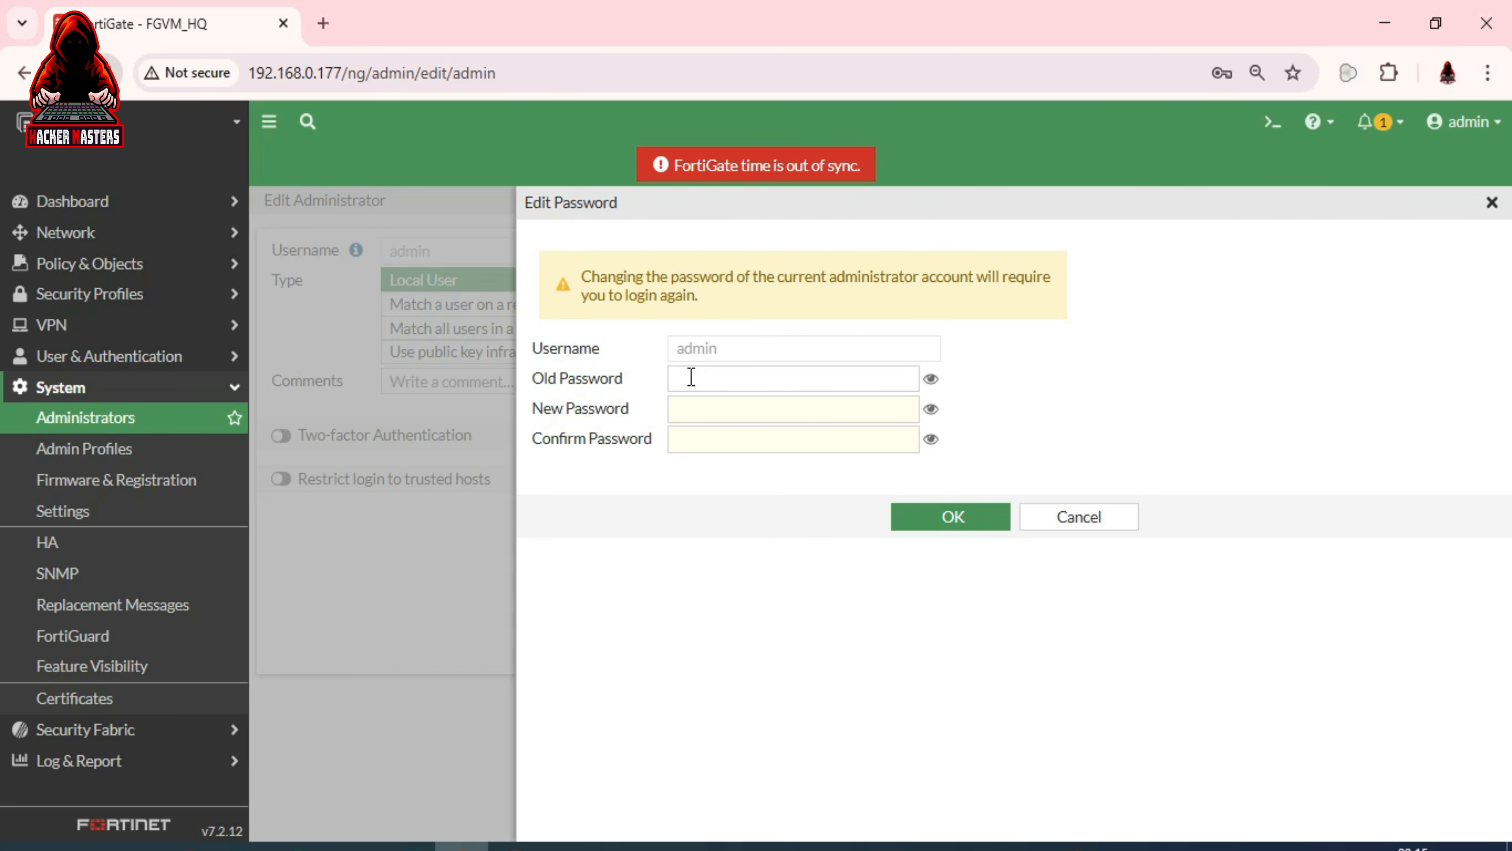
pyautogui.click(690, 376)
pyautogui.click(685, 409)
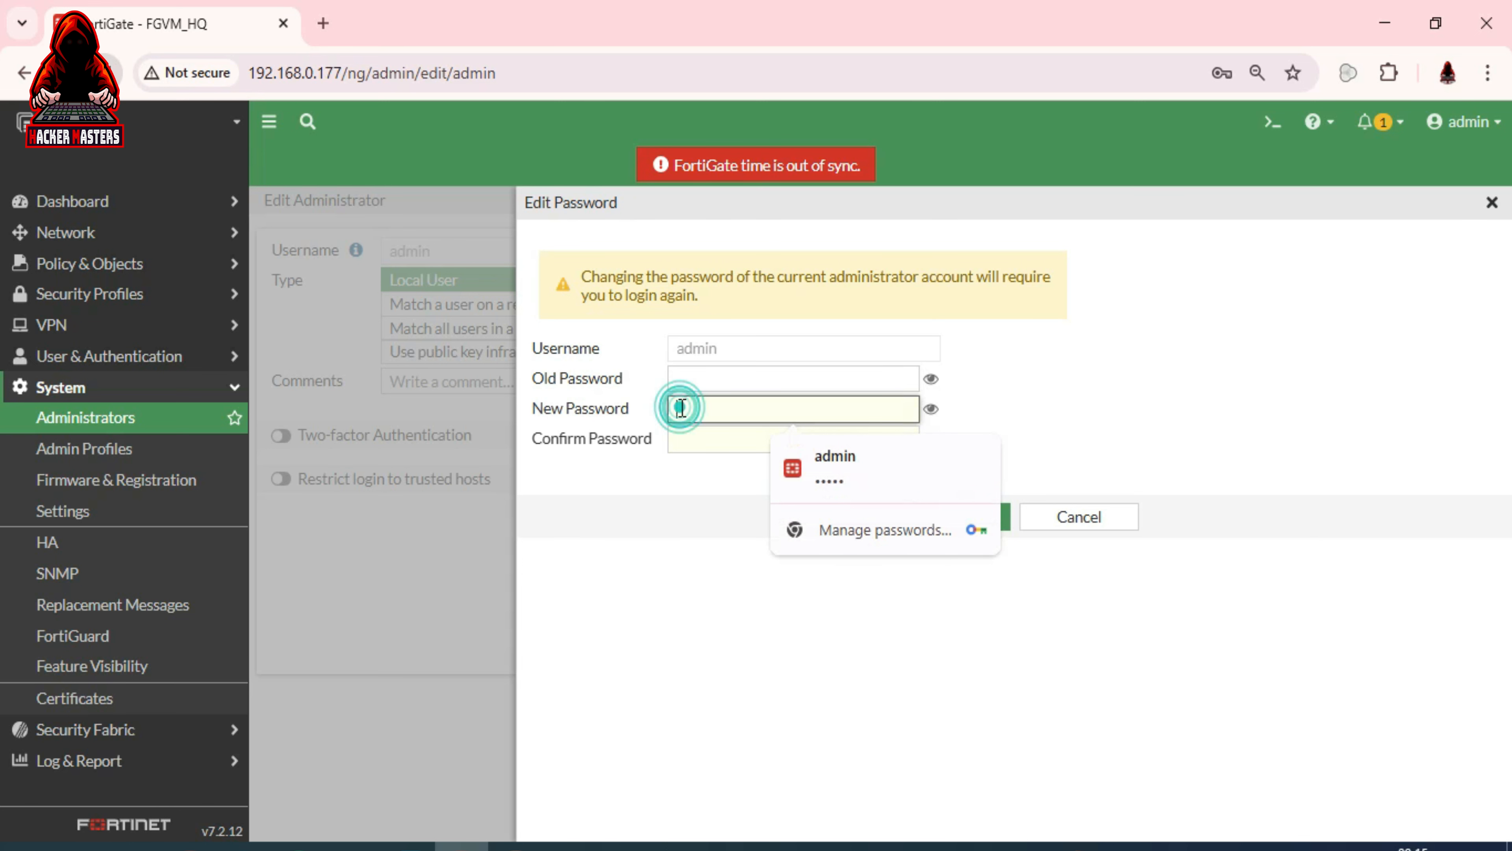
pyautogui.click(695, 439)
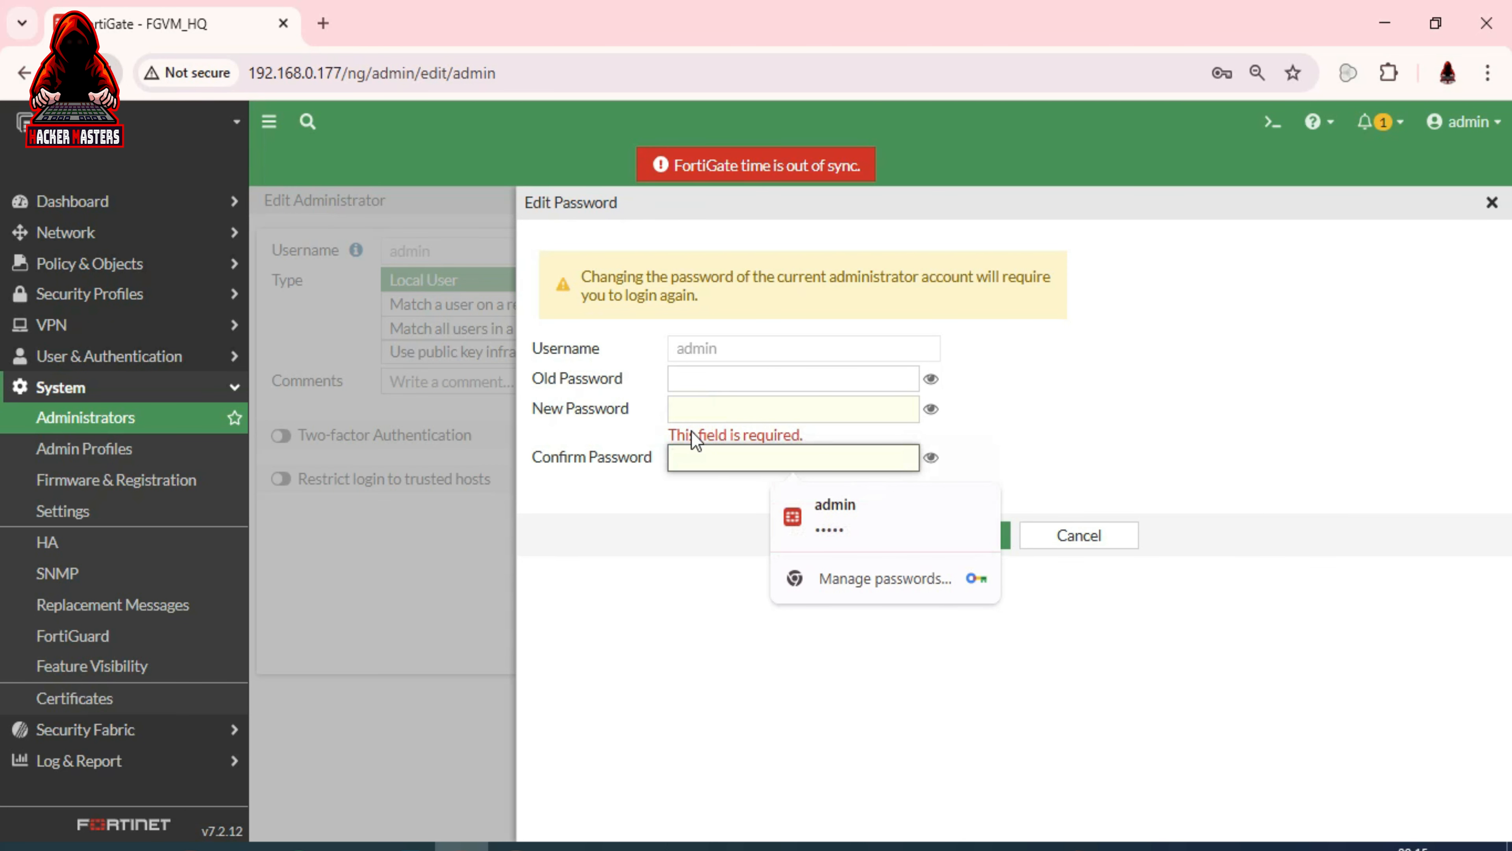
pyautogui.click(648, 504)
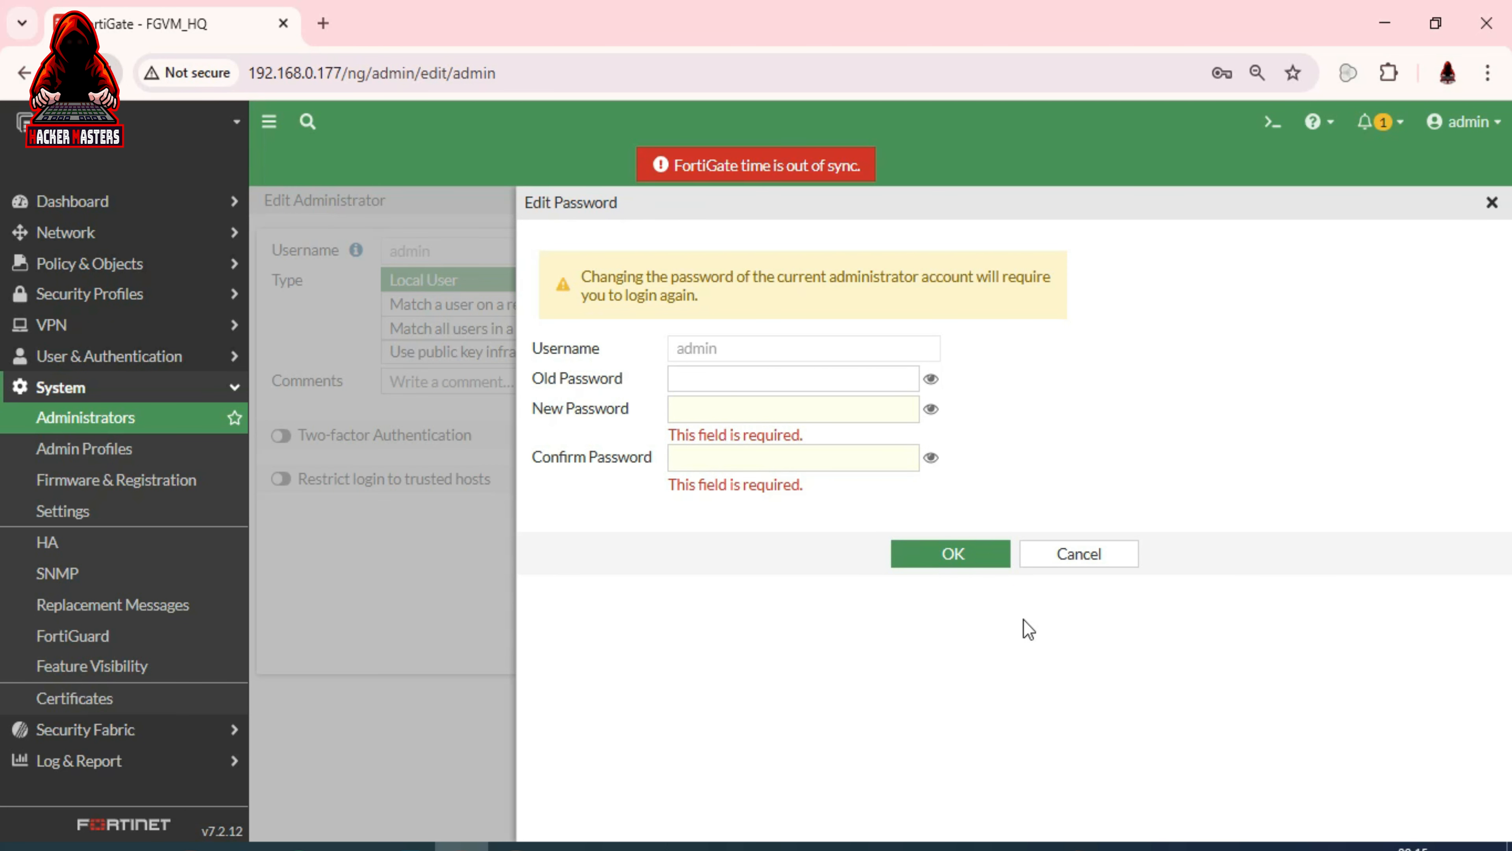
pyautogui.click(1078, 561)
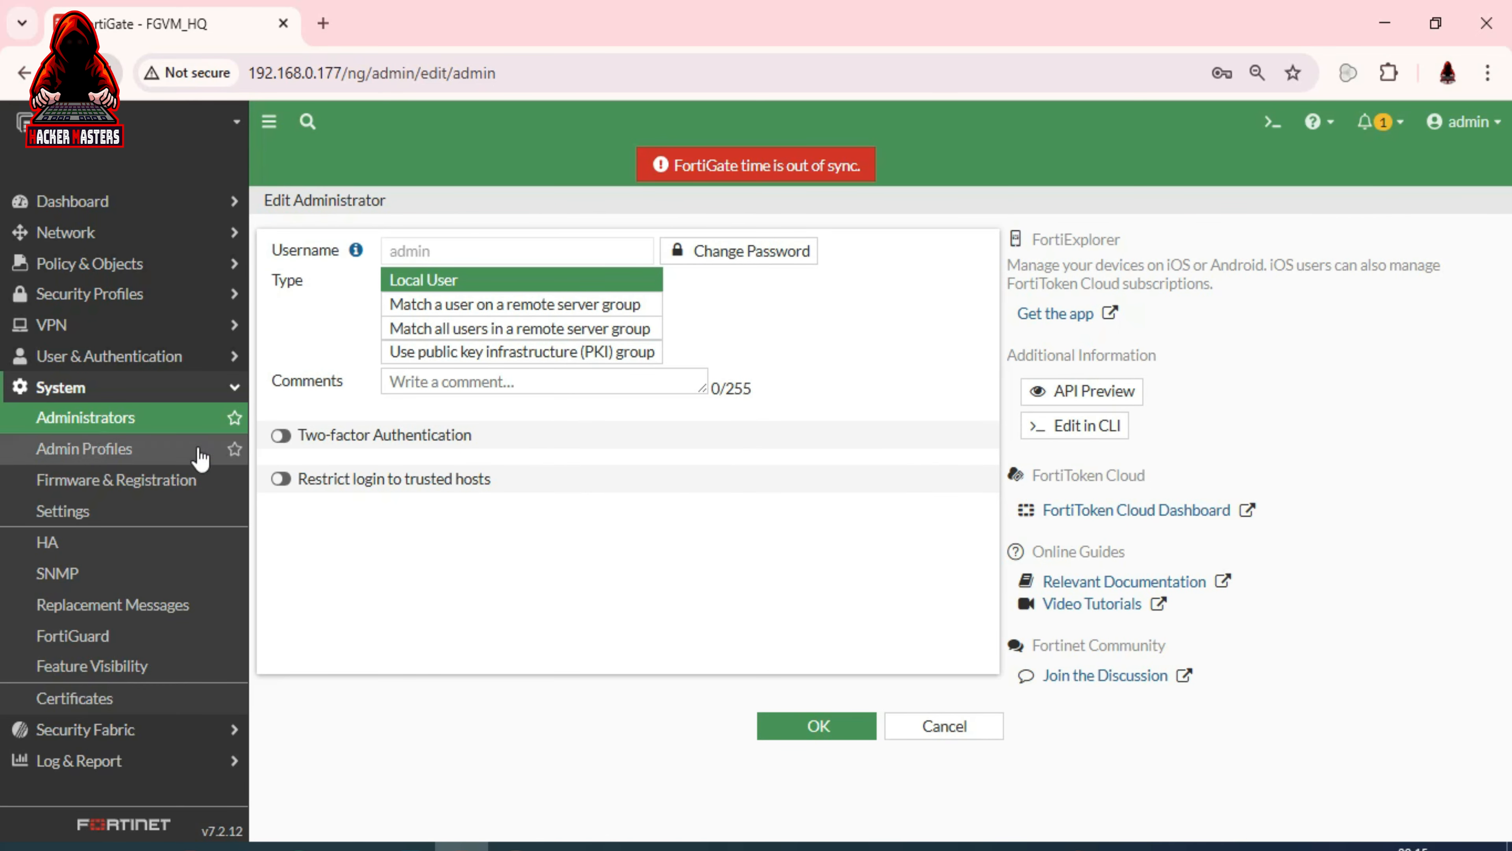
# Start a new regular Administrator via Create New, ready to enter its username
pyautogui.click(157, 424)
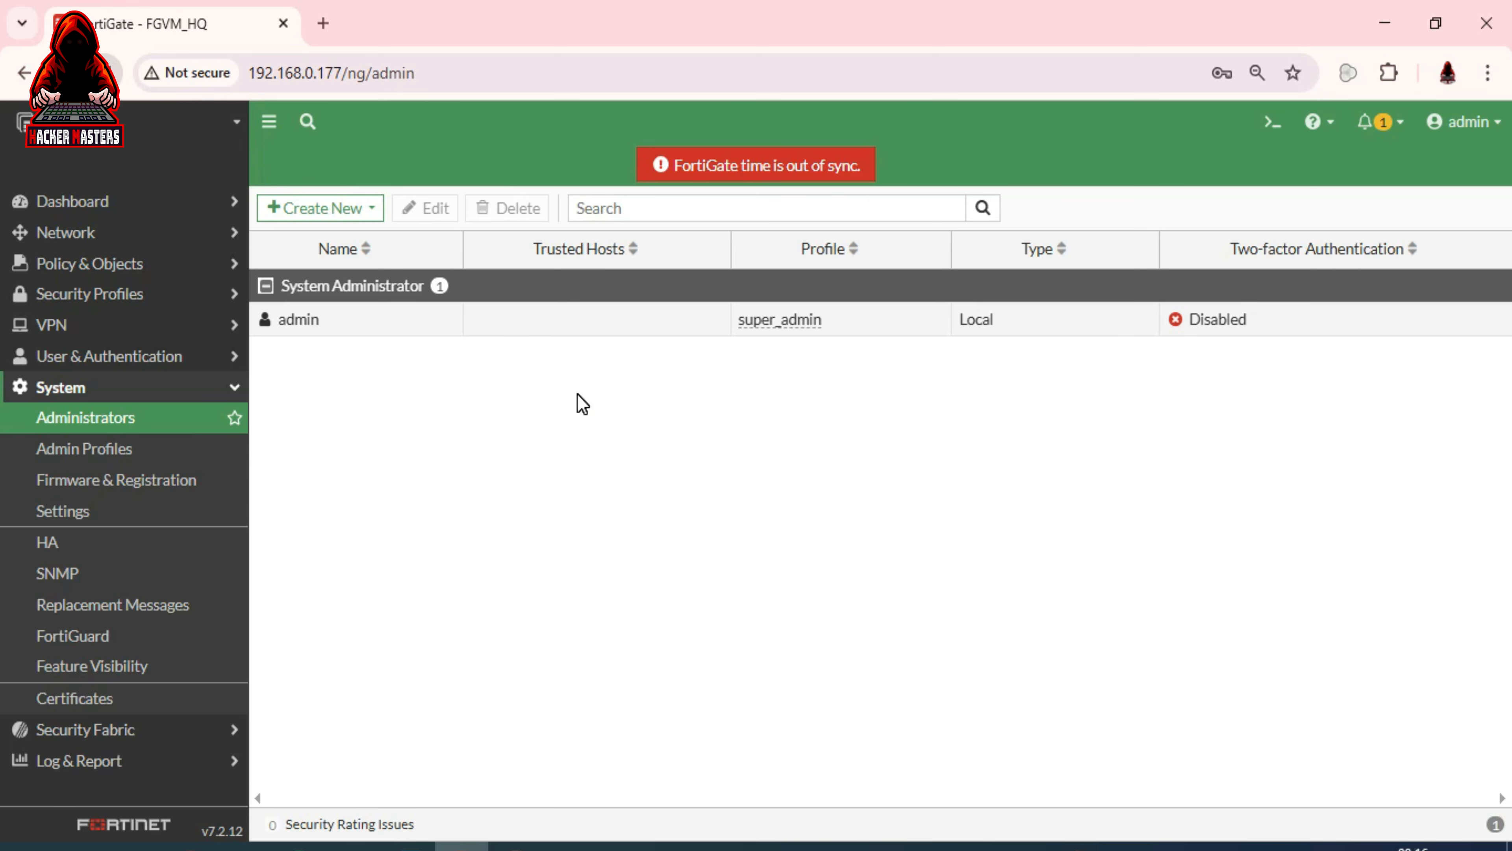
pyautogui.click(365, 210)
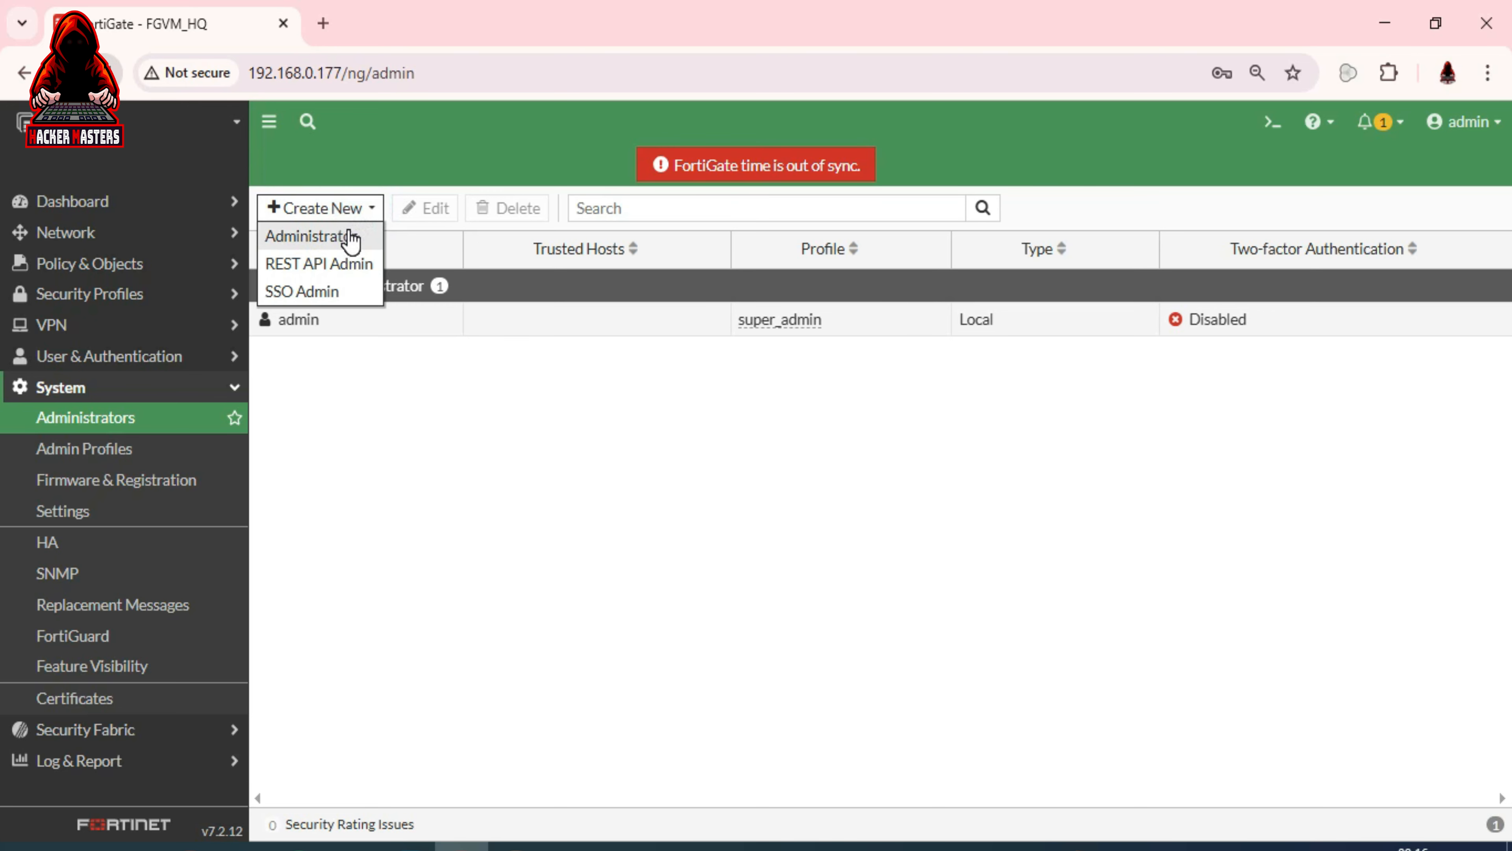
pyautogui.click(350, 237)
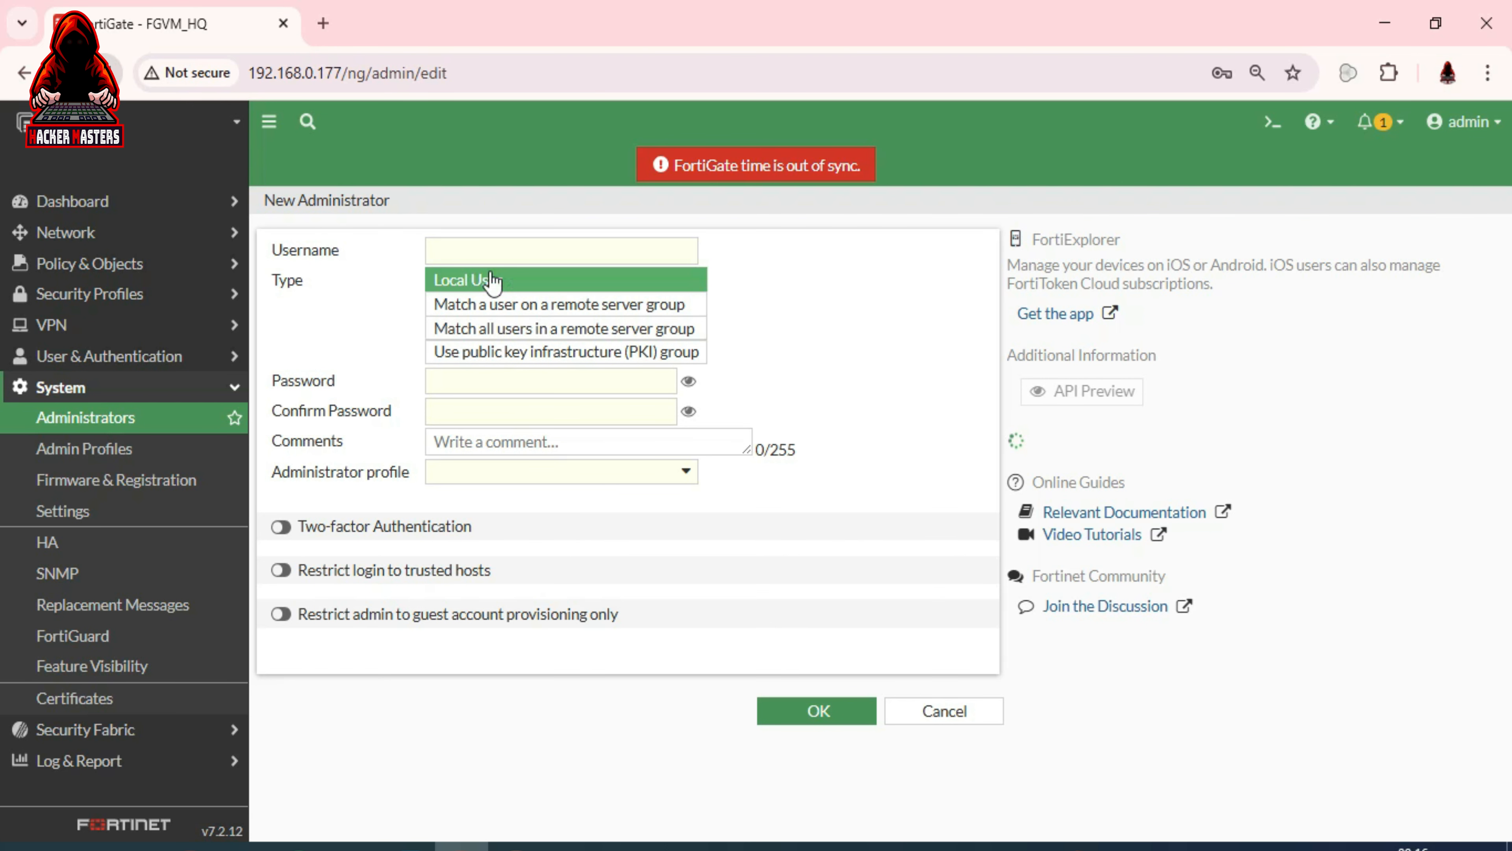
pyautogui.click(476, 245)
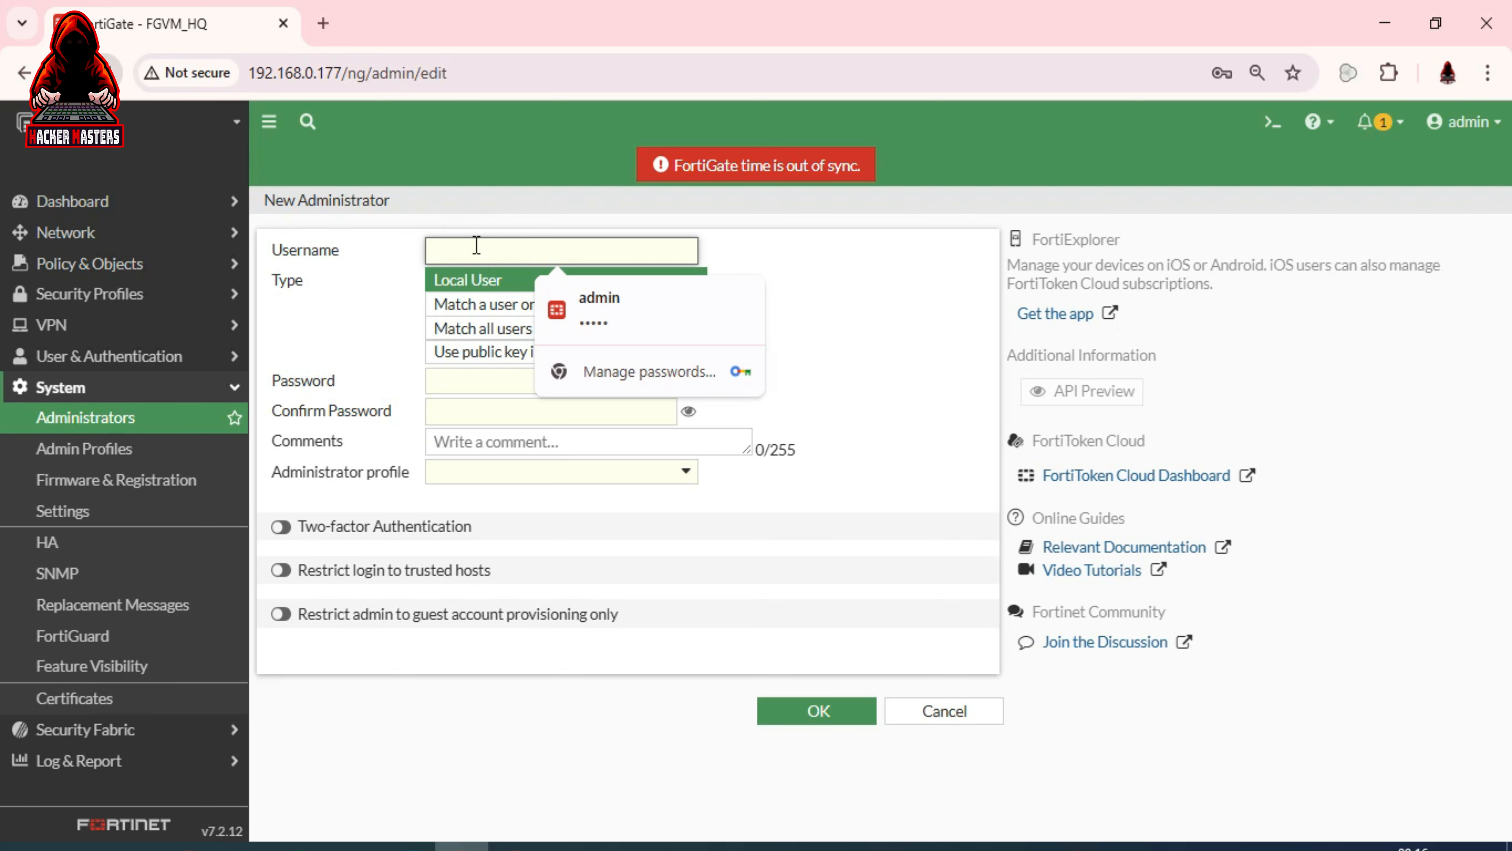
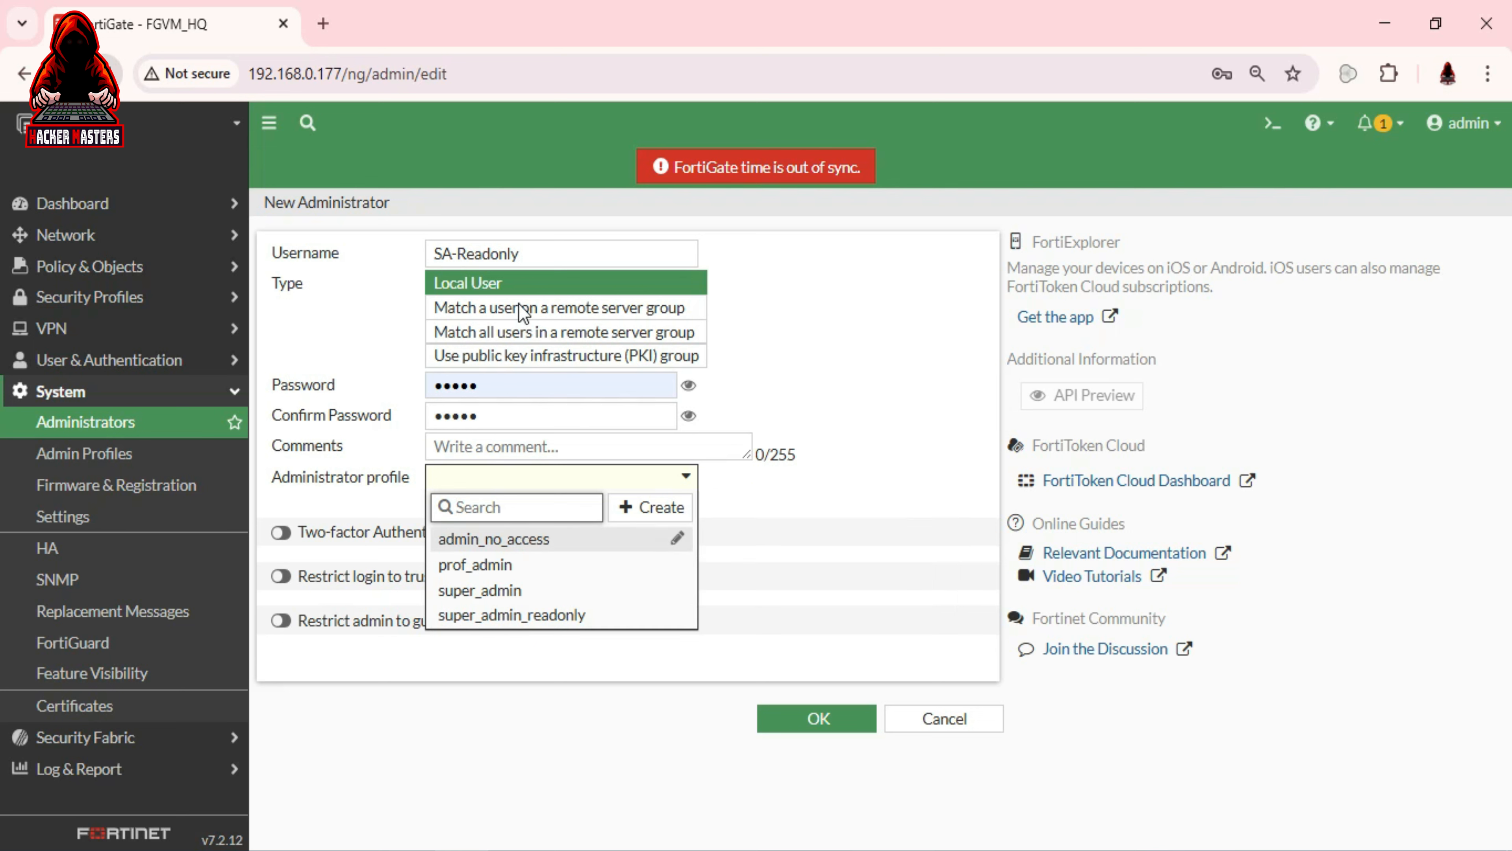
# Assign super_admin_readonly as the SA-Readonly administrator's profile
pyautogui.click(561, 617)
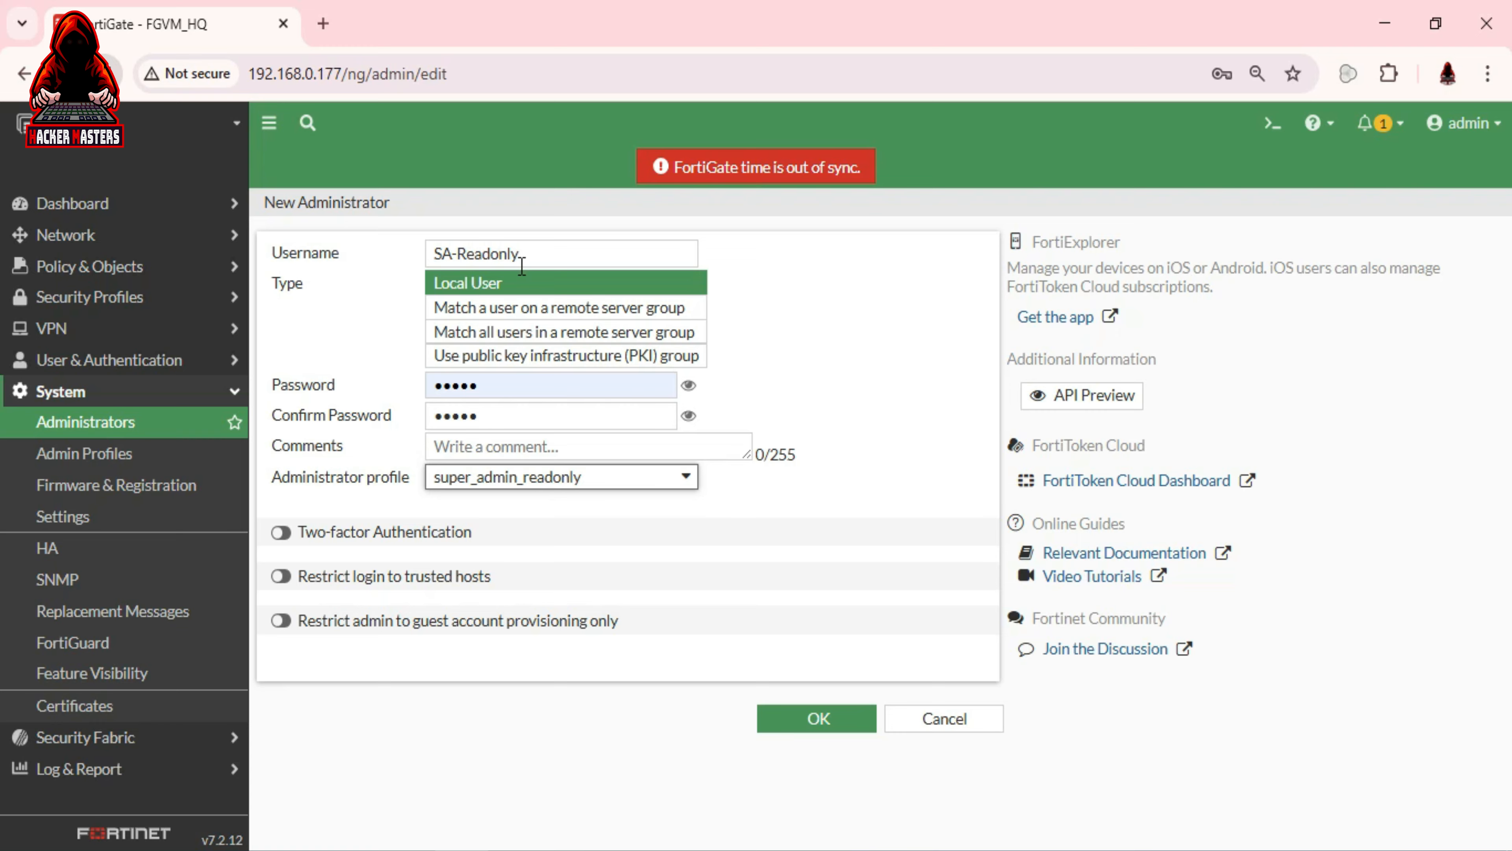
# Show the Administrator profile options on the SA-Readonly form
pyautogui.click(385, 491)
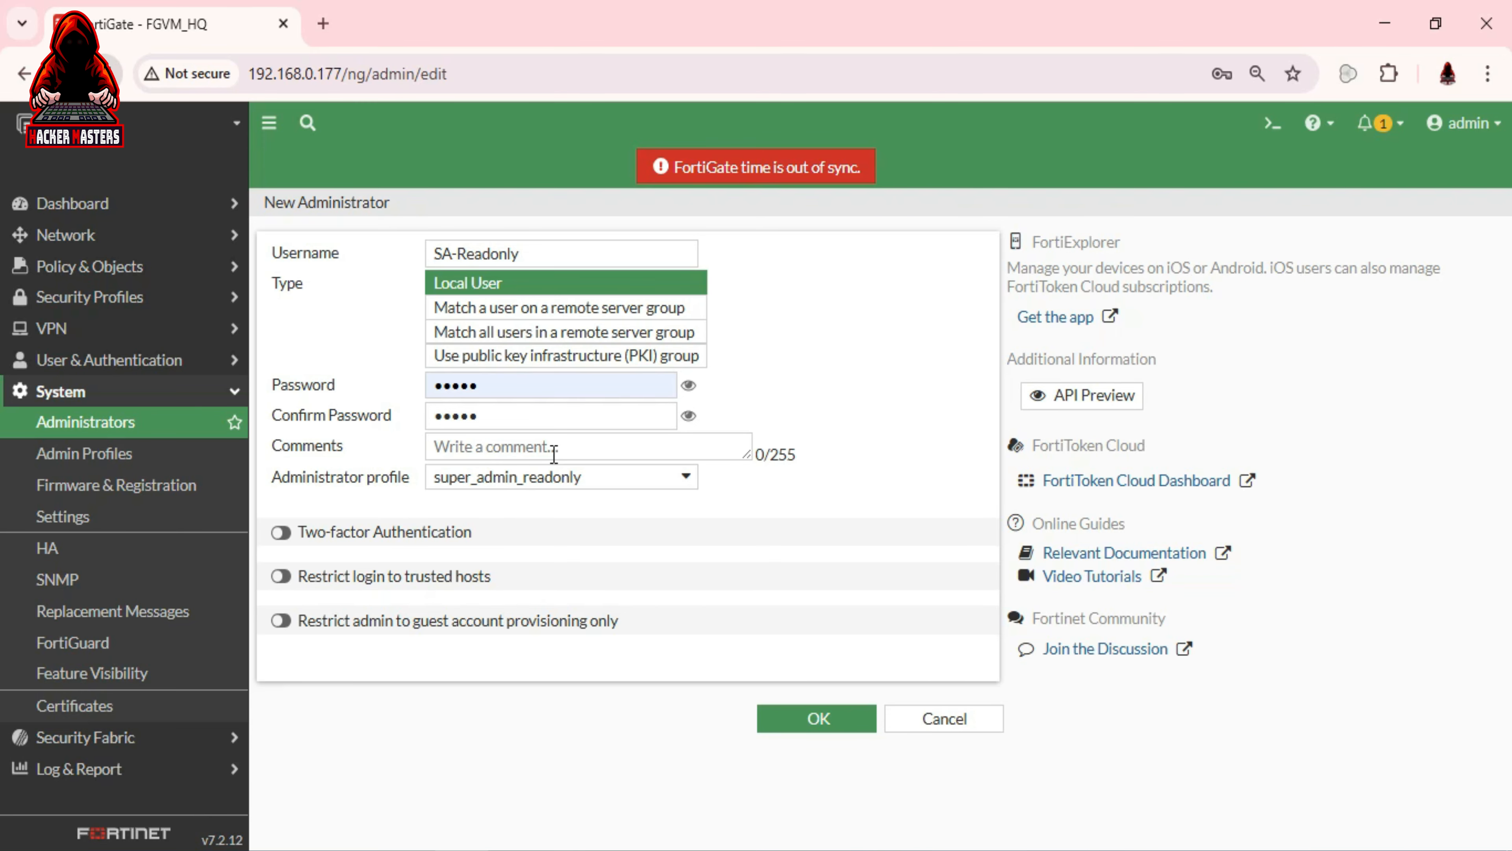
pyautogui.moveTo(463, 490)
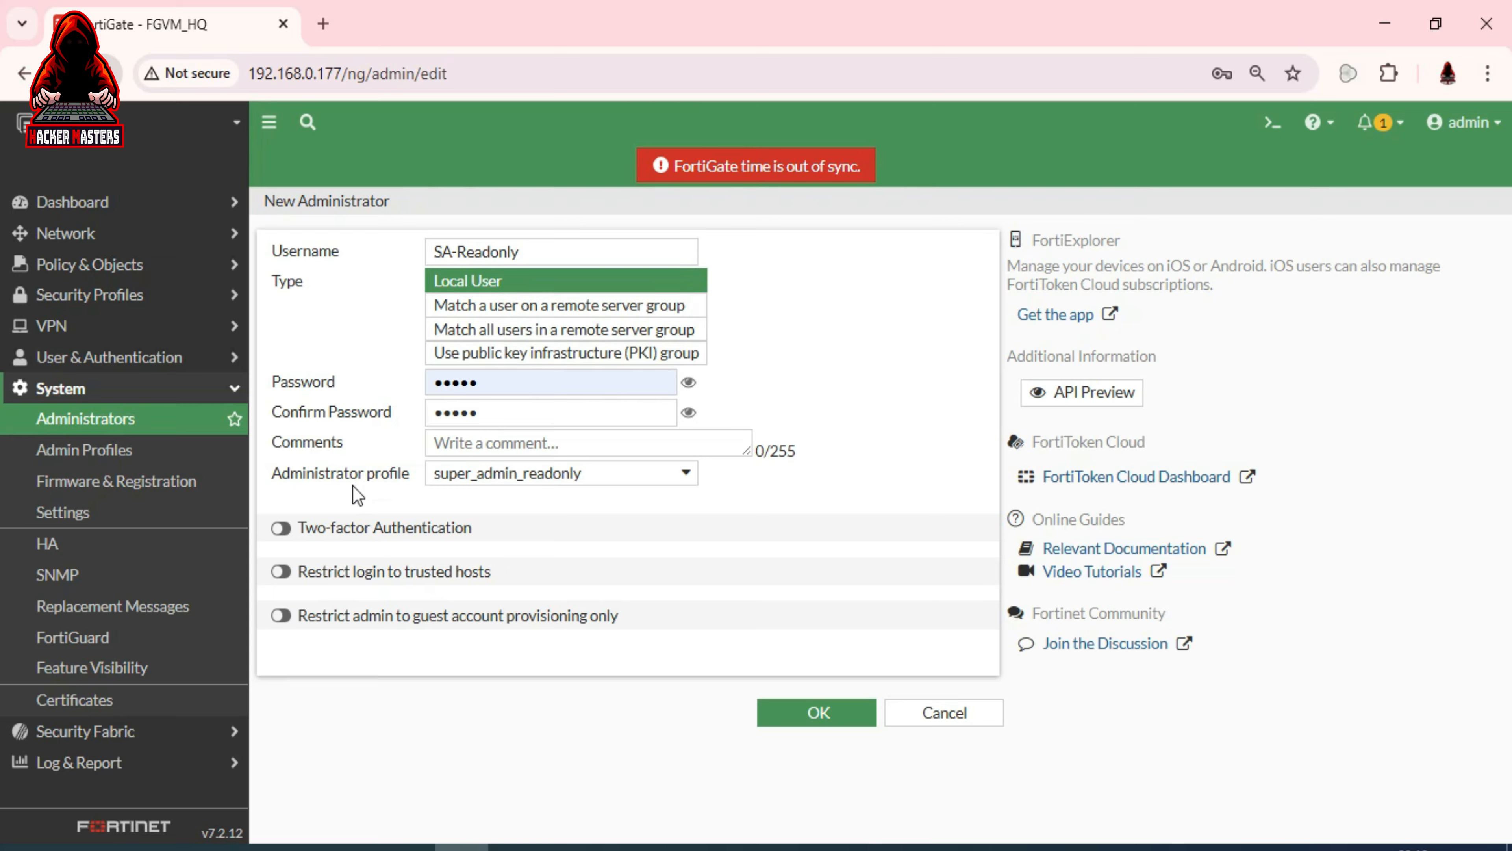
pyautogui.click(478, 480)
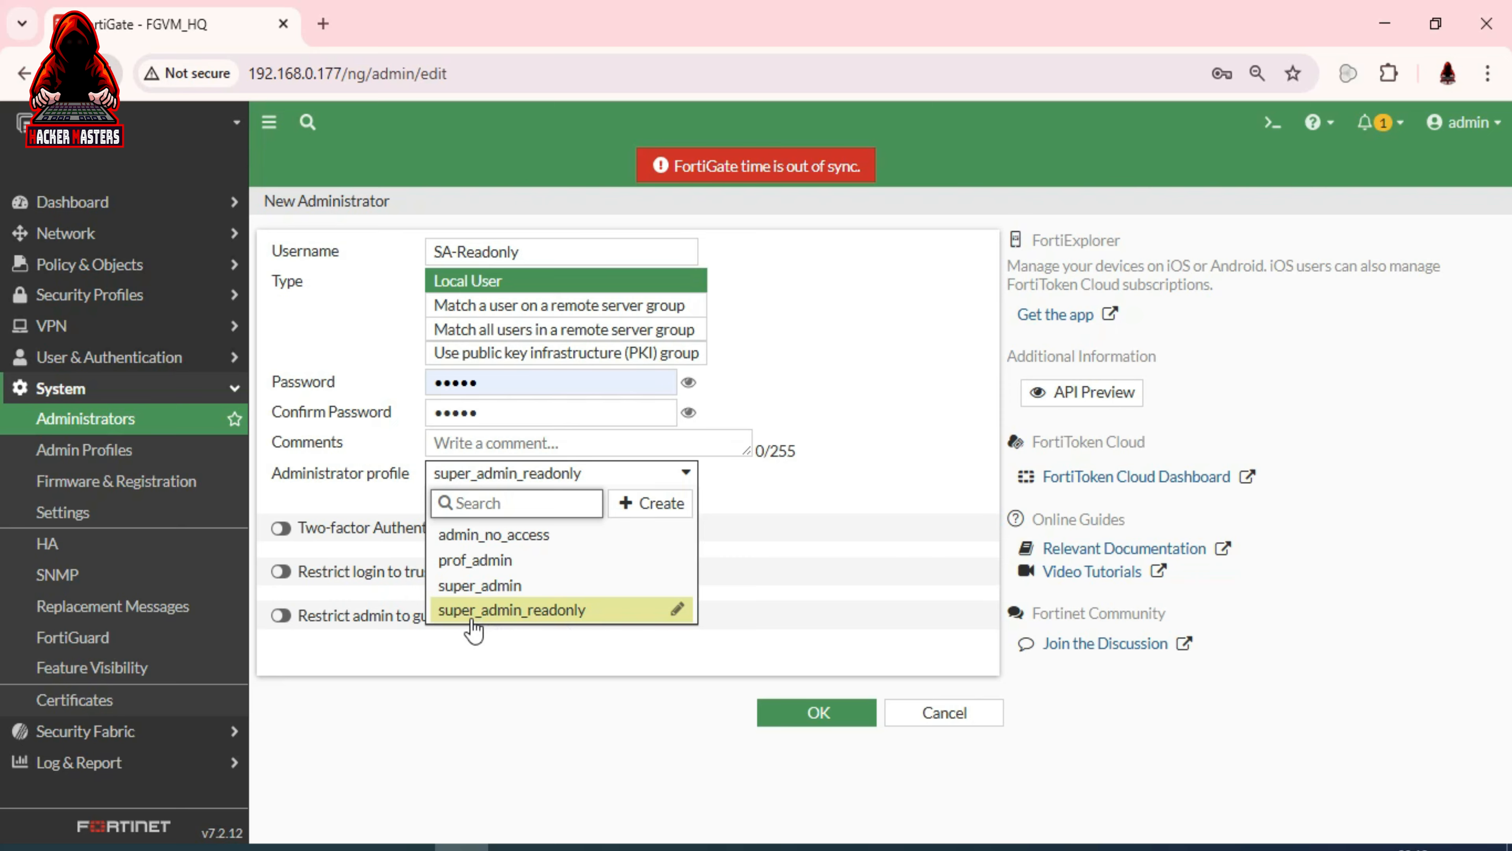
# Close the profile list, leaving super_admin_readonly selected for SA-Readonly
pyautogui.moveTo(474, 628)
pyautogui.moveTo(565, 619)
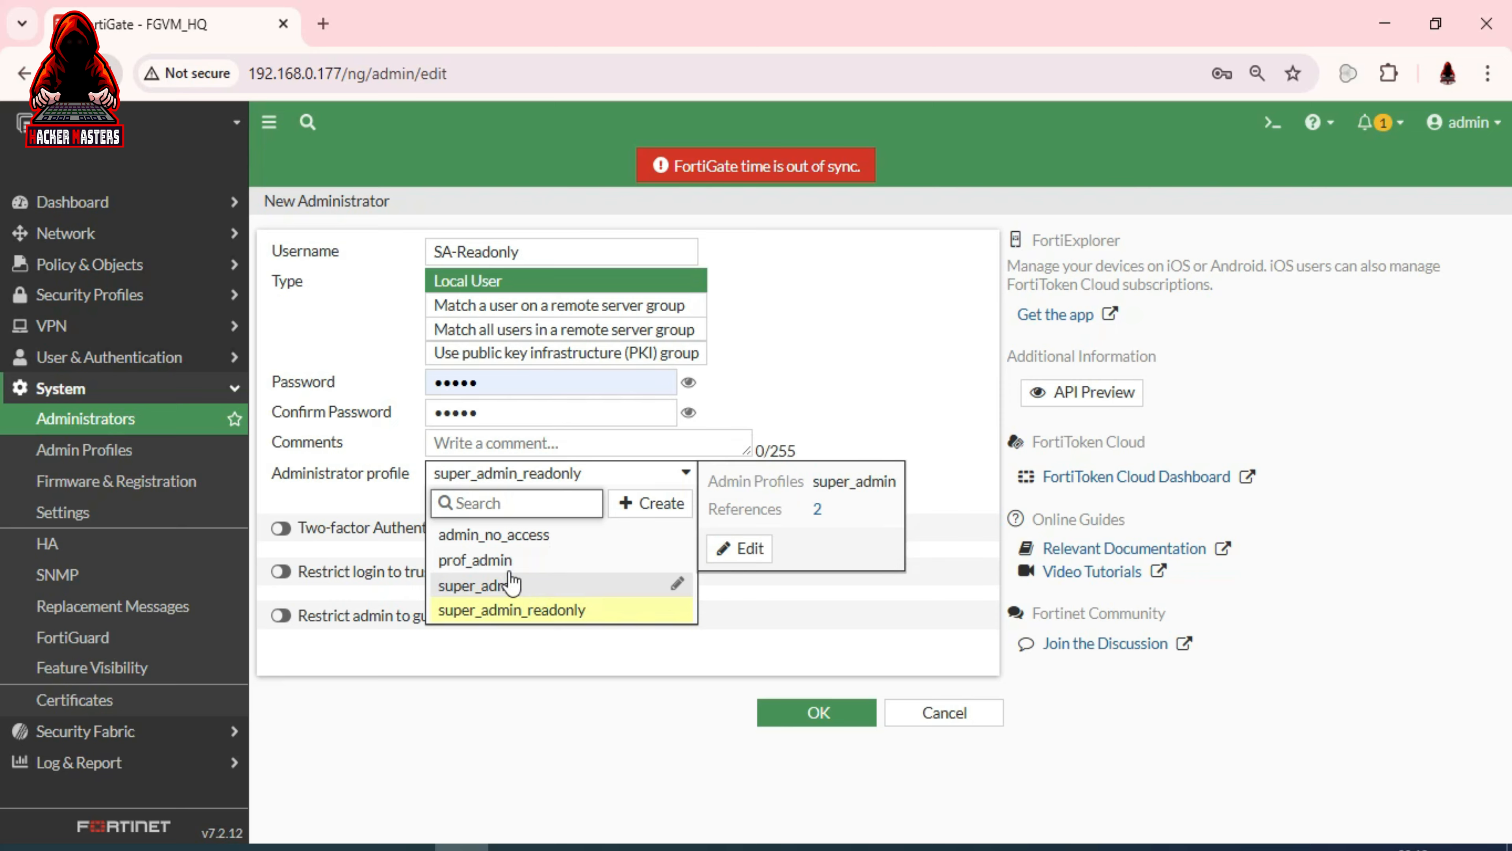
pyautogui.click(505, 611)
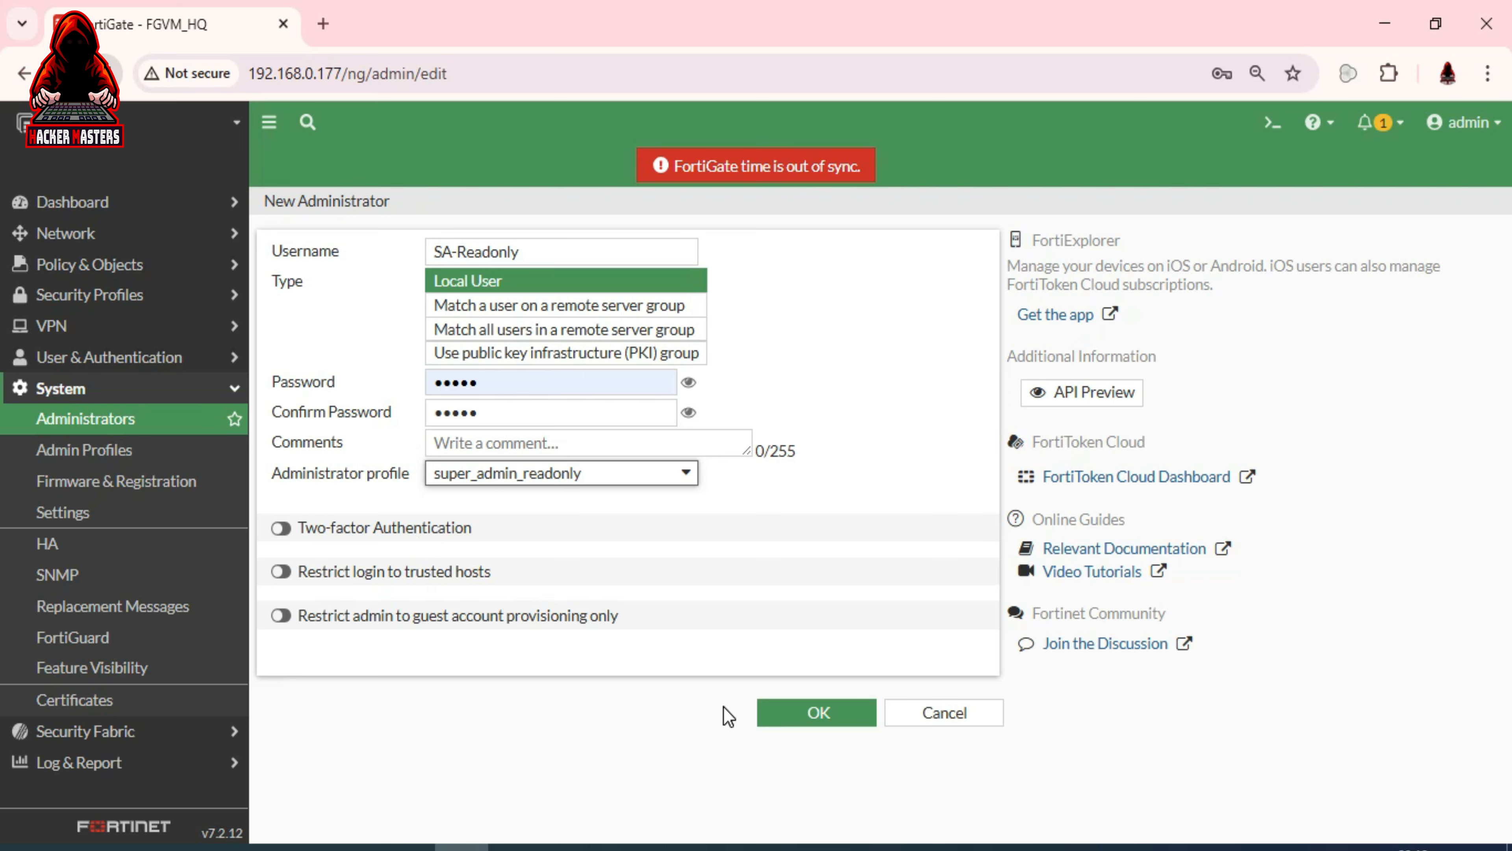
# Save SA-Readonly, store its login in Chrome, then sign out and back in as SA-Readonly
pyautogui.click(801, 718)
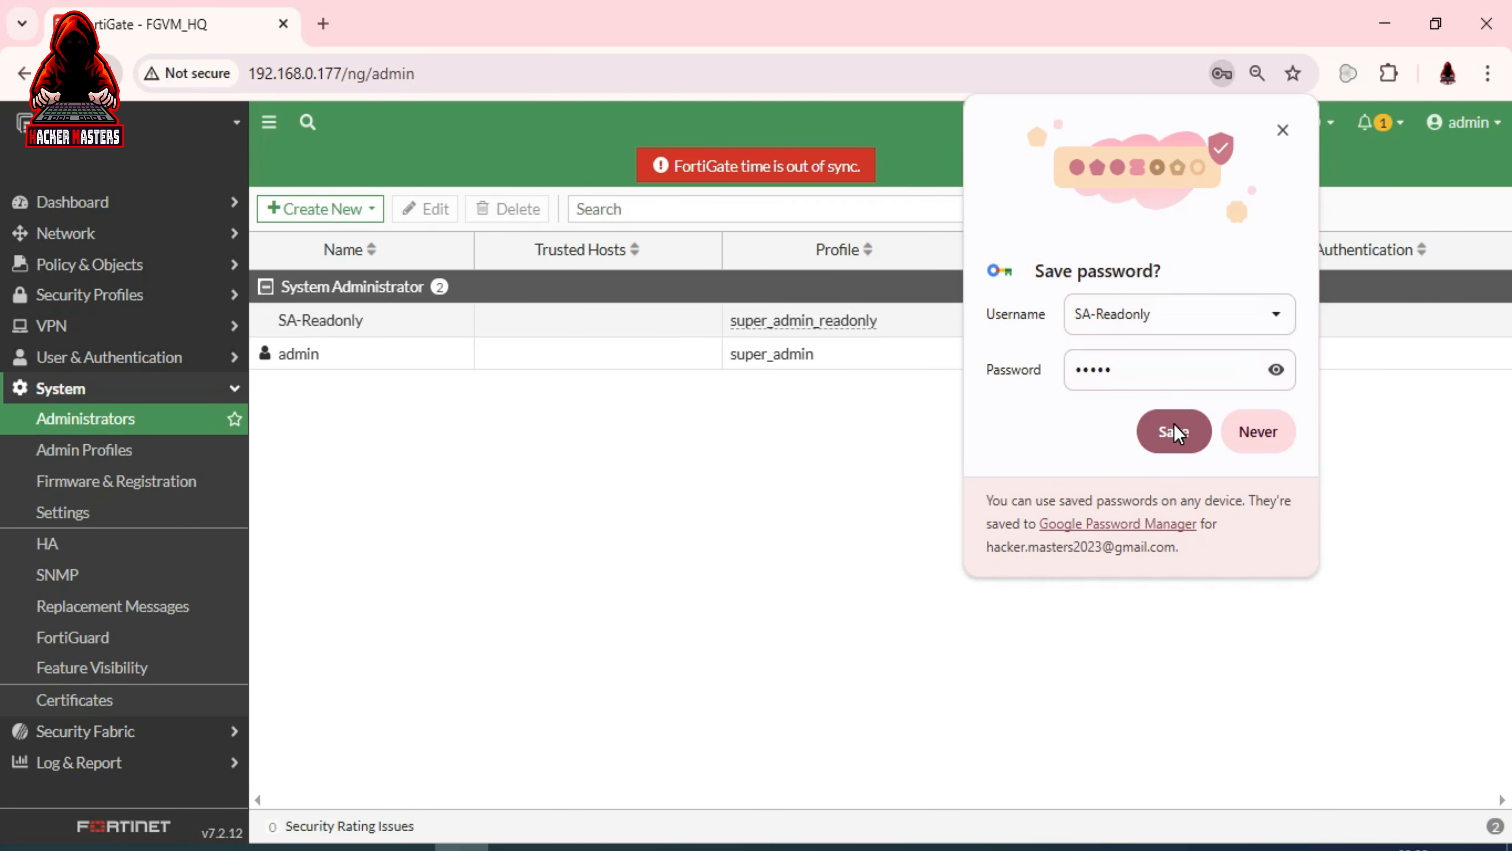
pyautogui.click(1162, 430)
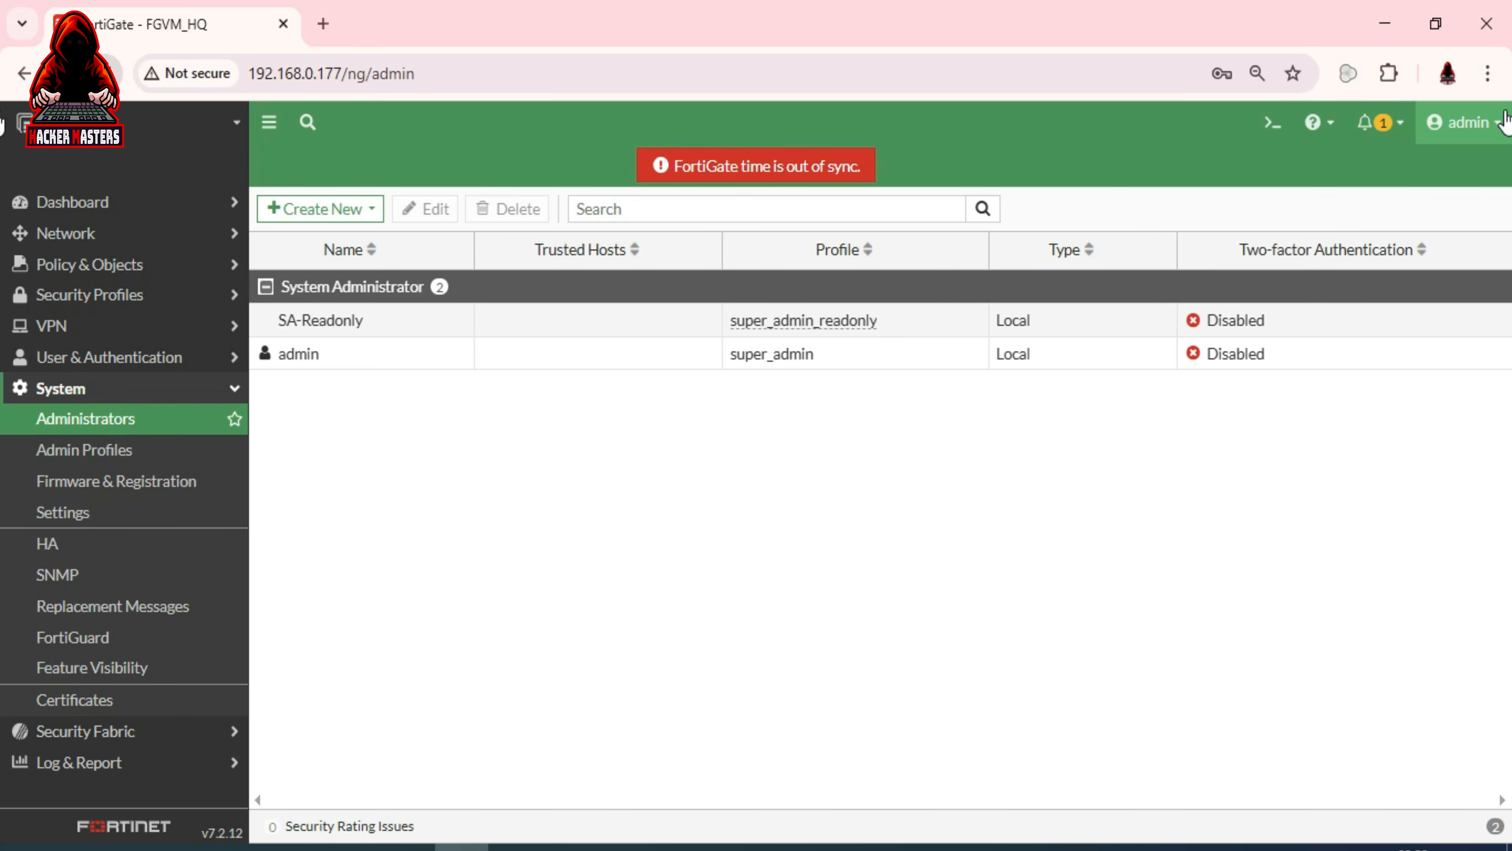
pyautogui.click(1491, 122)
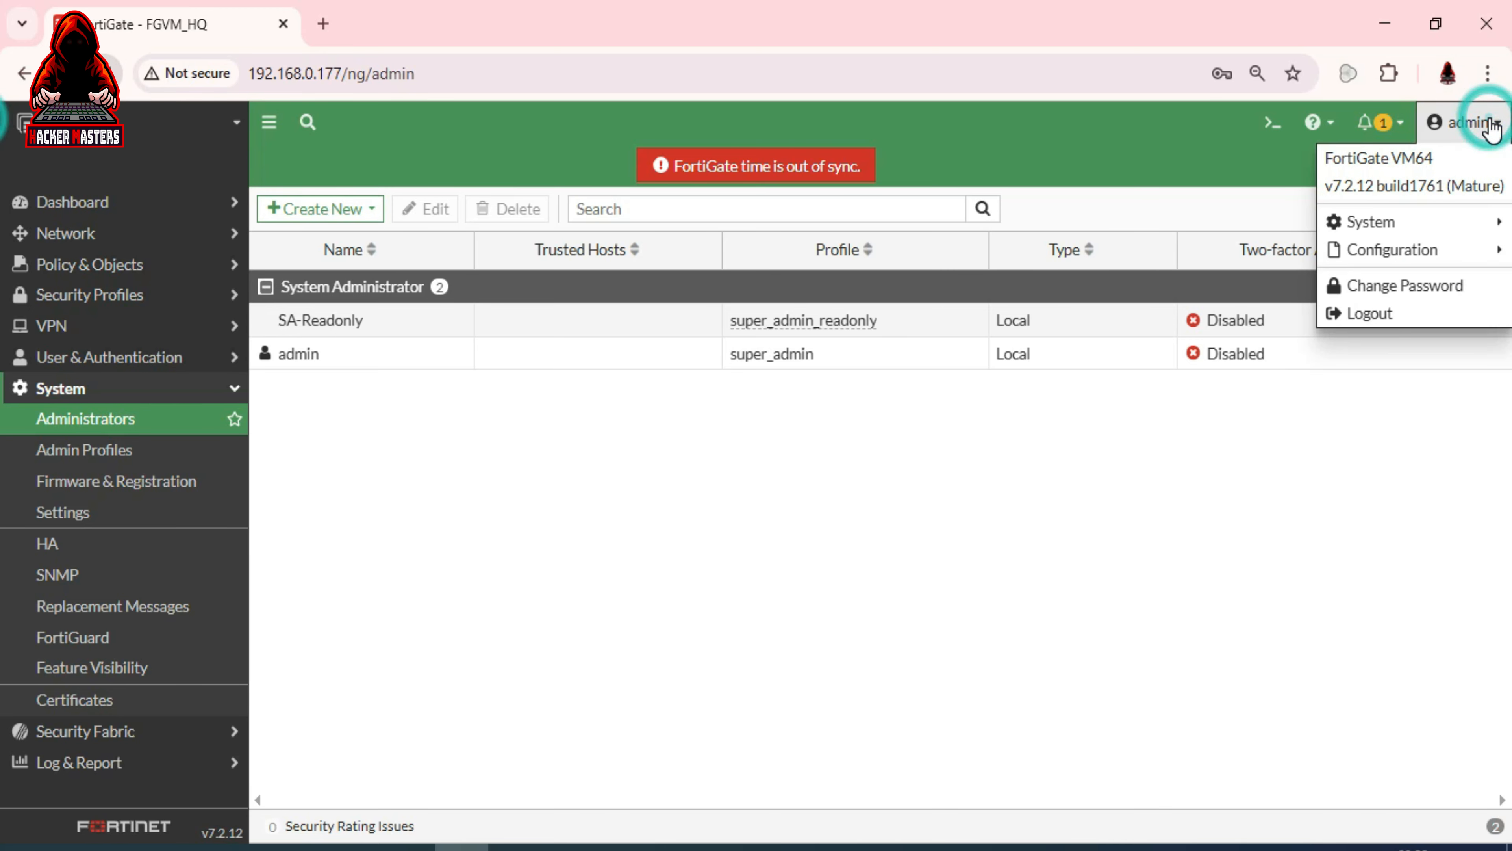
pyautogui.click(1392, 316)
pyautogui.click(830, 502)
pyautogui.click(754, 539)
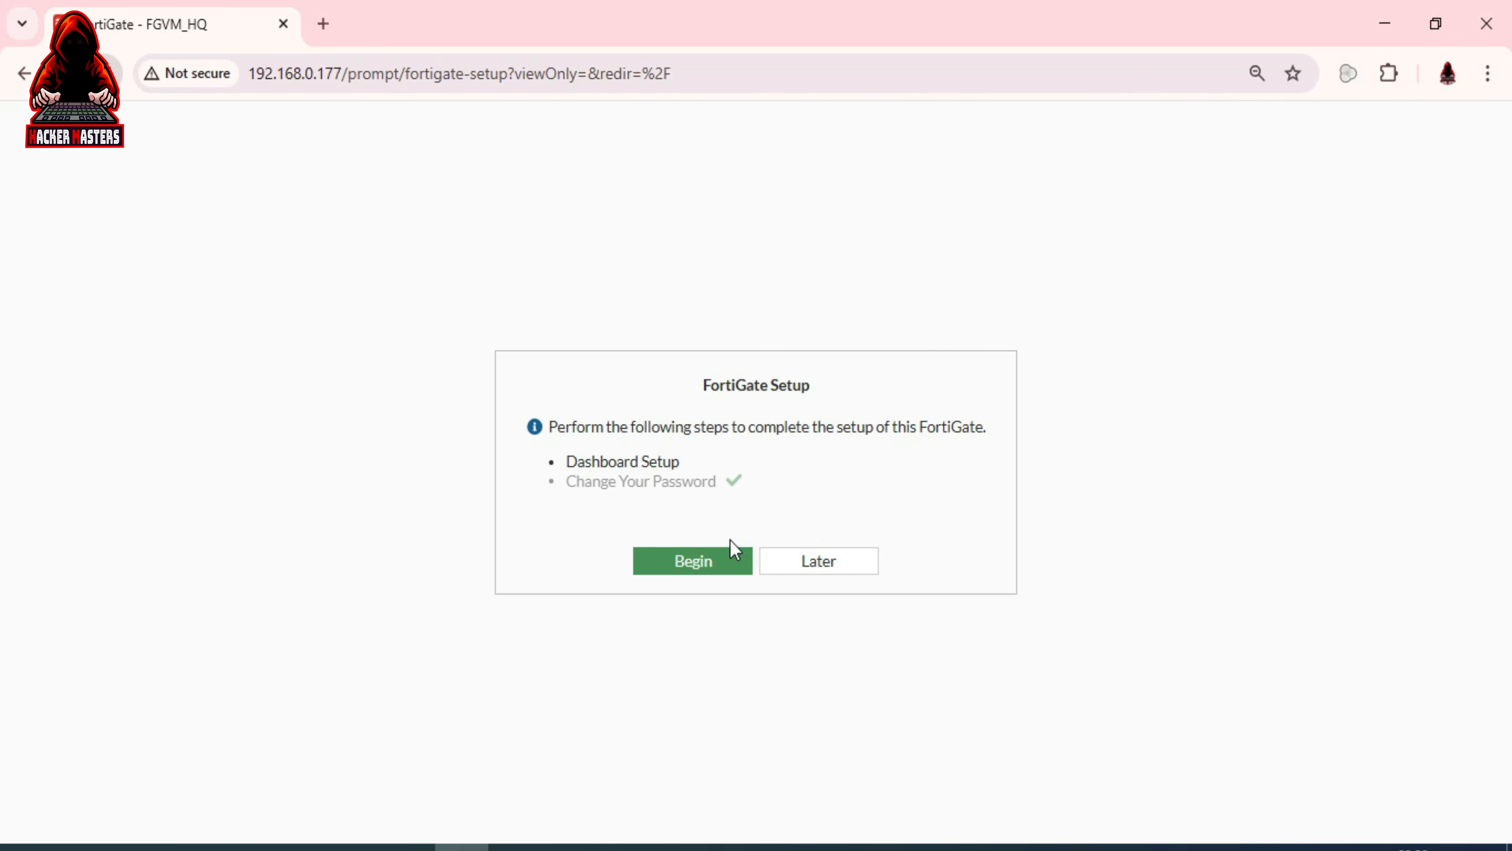
# Postpone the FortiGate setup and permanently dismiss the FortiOS 7.2.0 overview
pyautogui.click(804, 565)
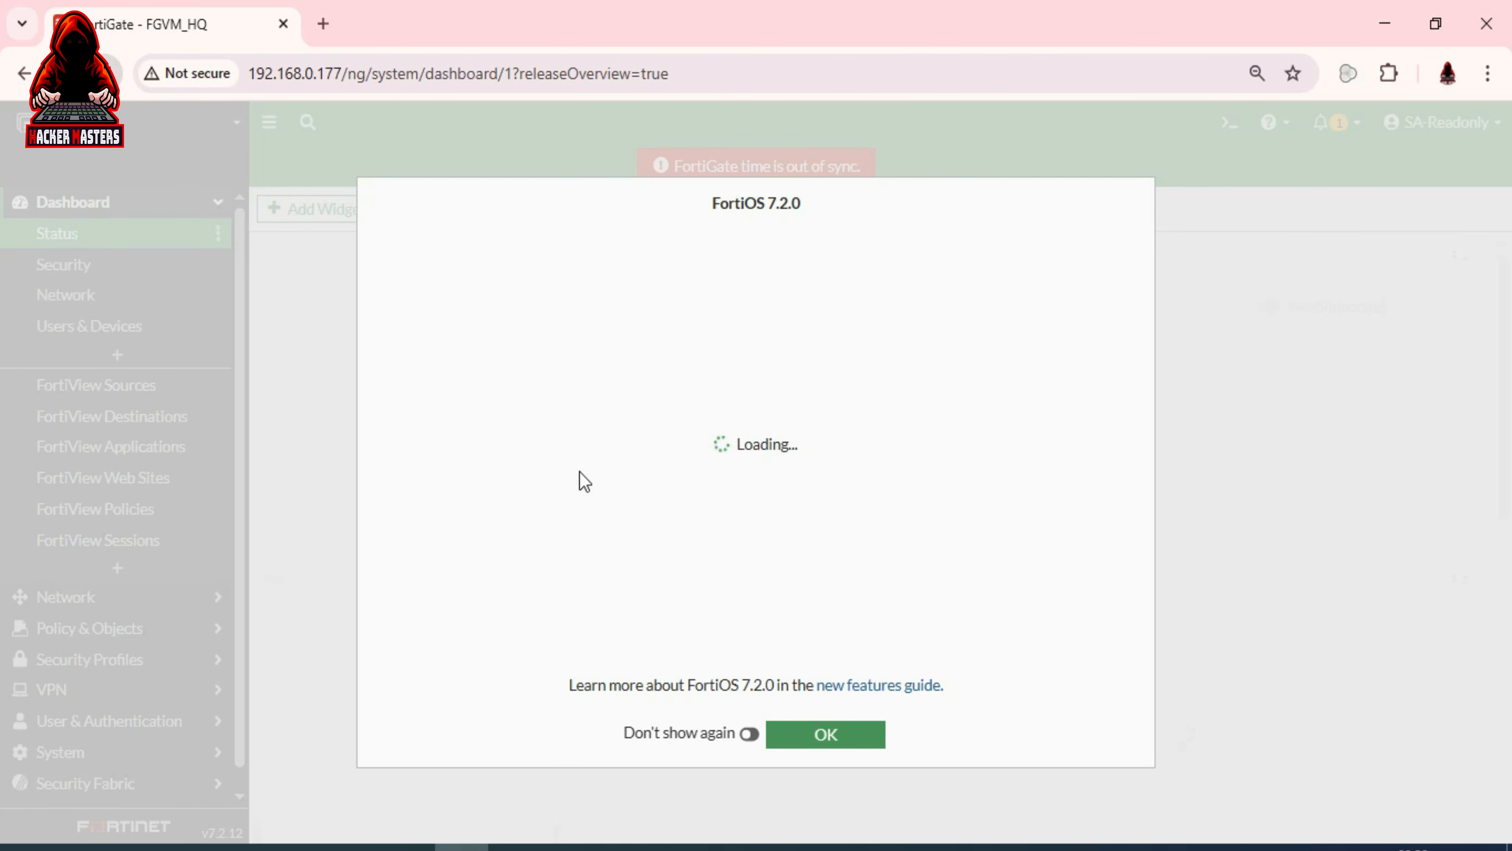
pyautogui.click(752, 734)
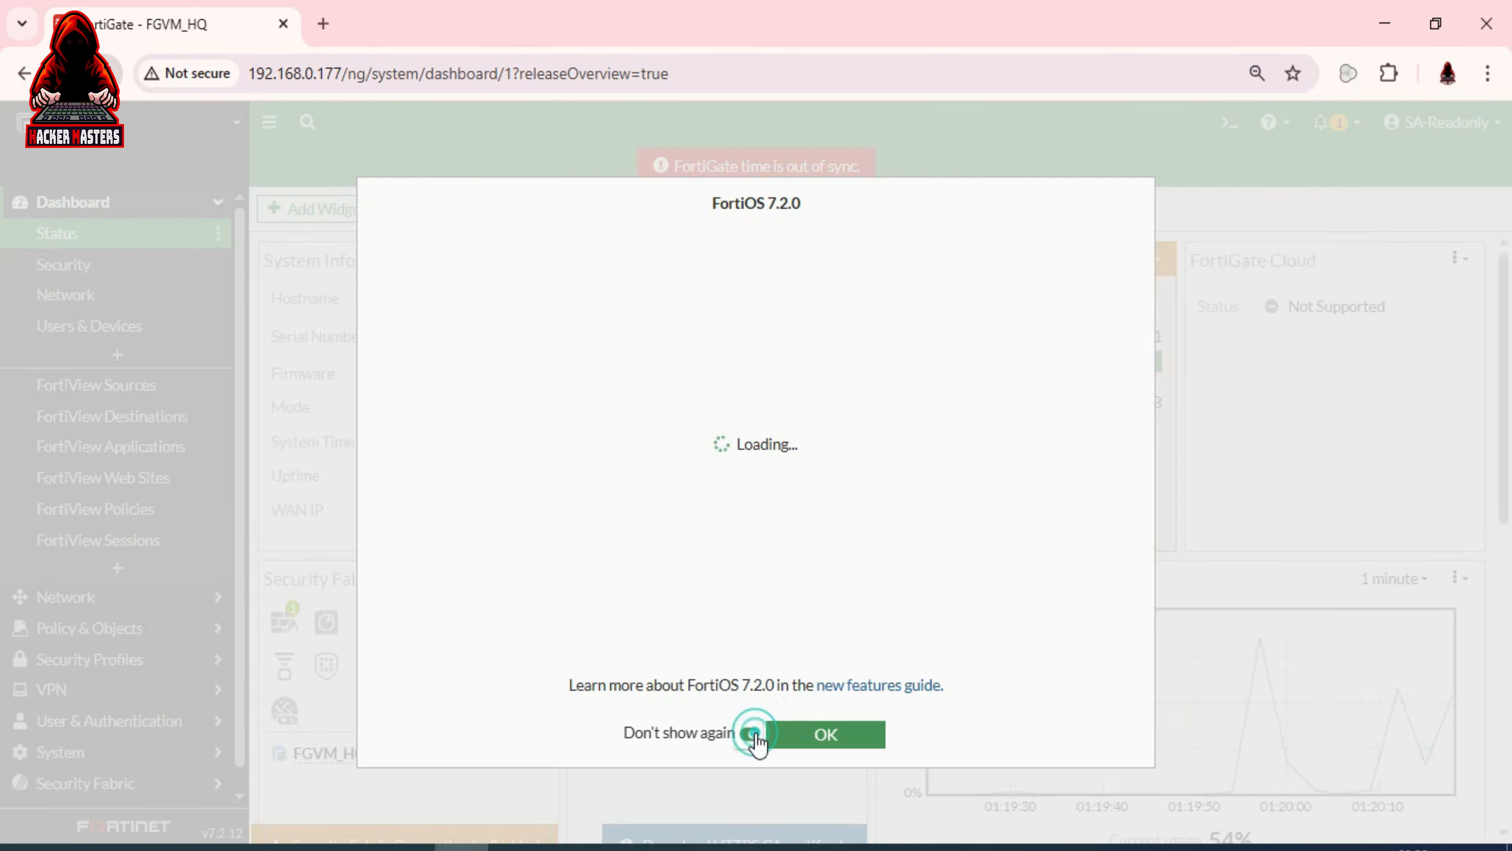
pyautogui.click(834, 742)
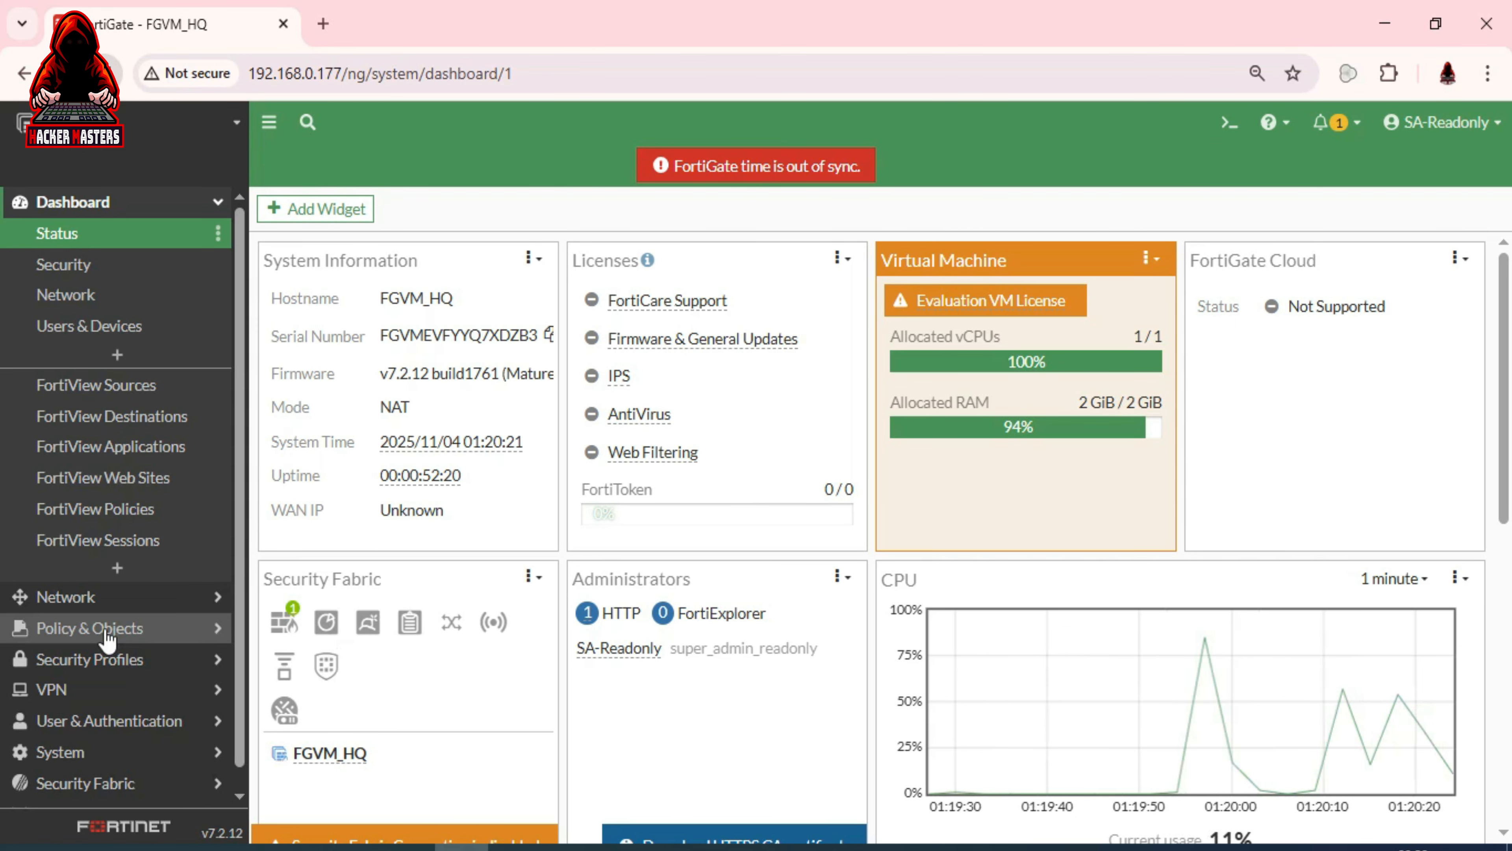
# View Network > Interfaces, then the Firewall Policy list showing only the Implicit policy
pyautogui.click(107, 598)
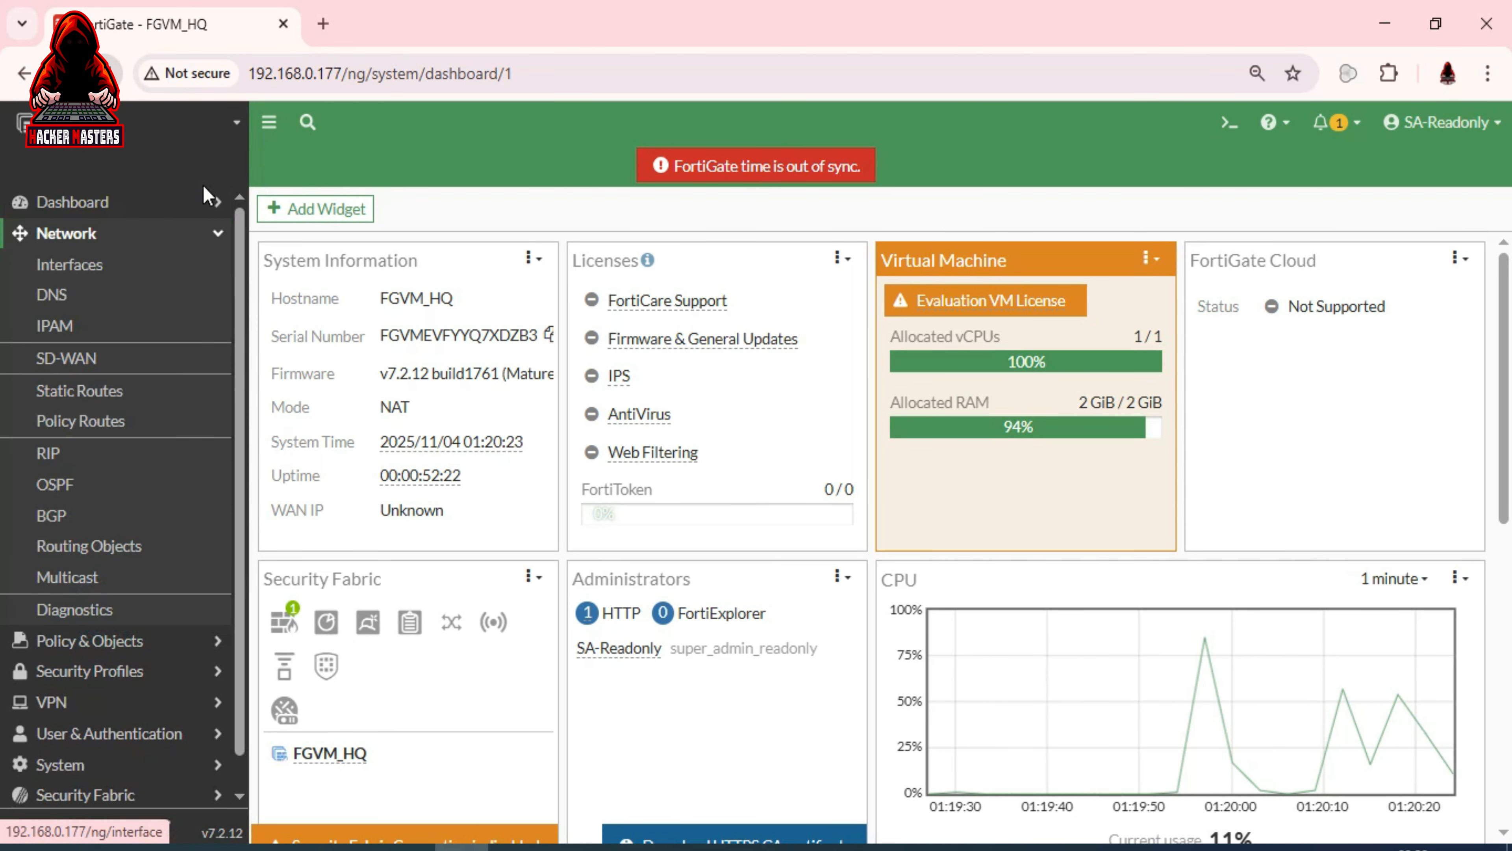
pyautogui.click(117, 269)
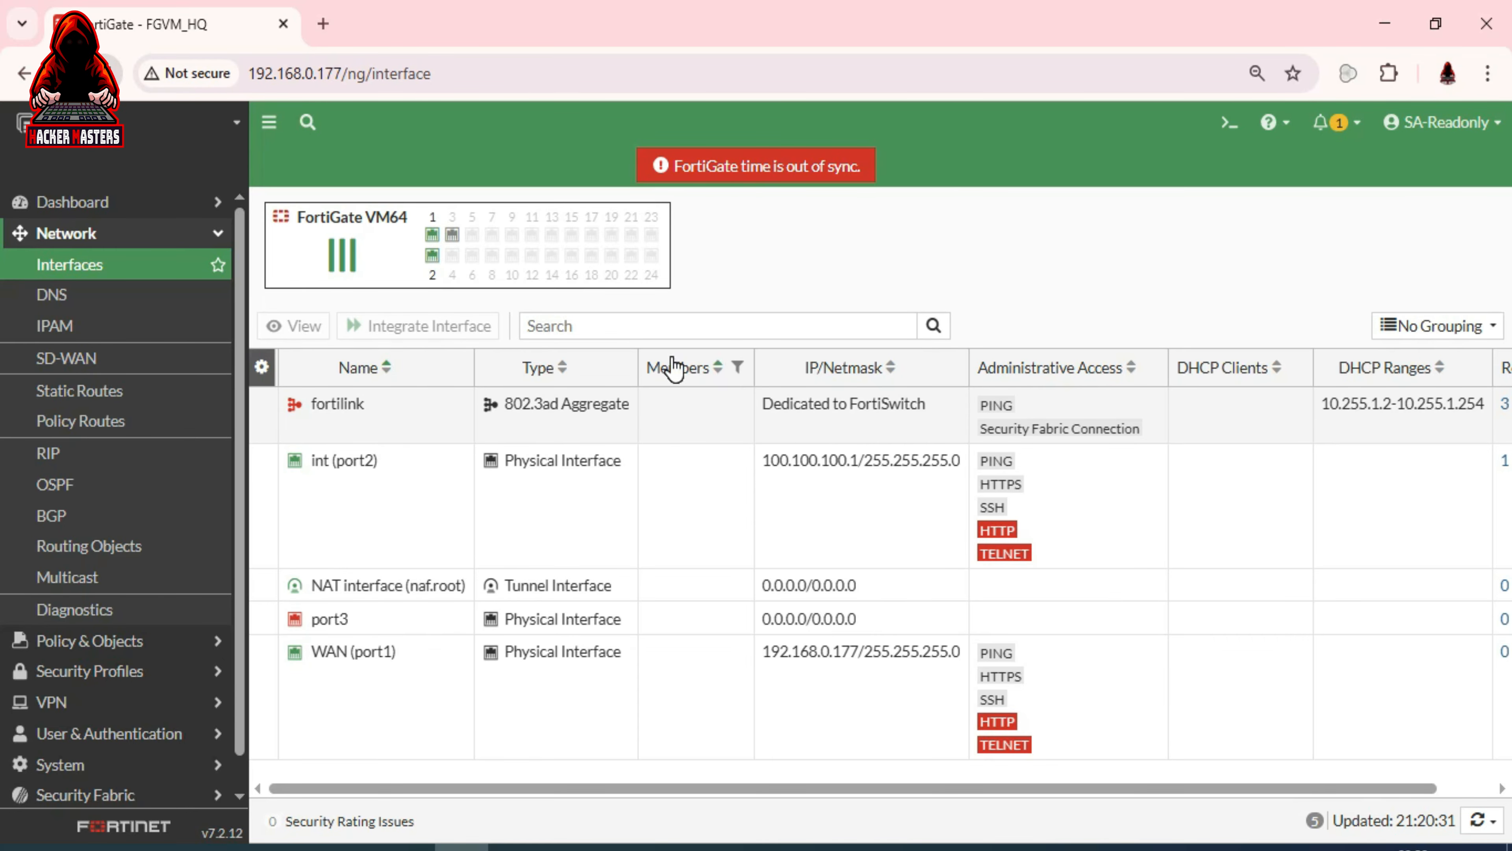
pyautogui.click(81, 644)
pyautogui.click(98, 293)
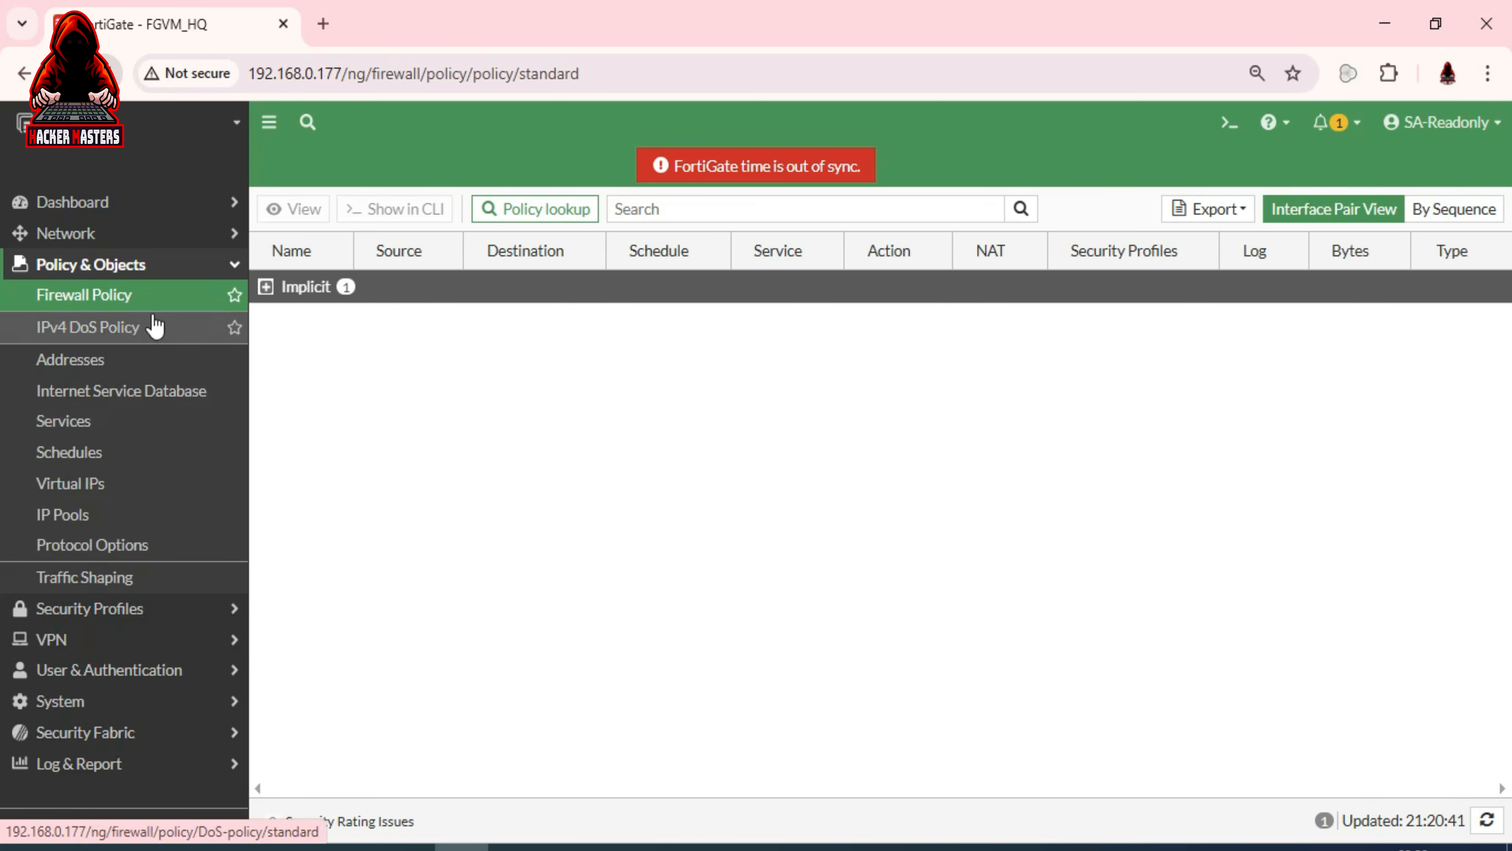
# View the Policy & Objects > Services page listing 84 predefined services like AFS3 and BGP
pyautogui.click(106, 430)
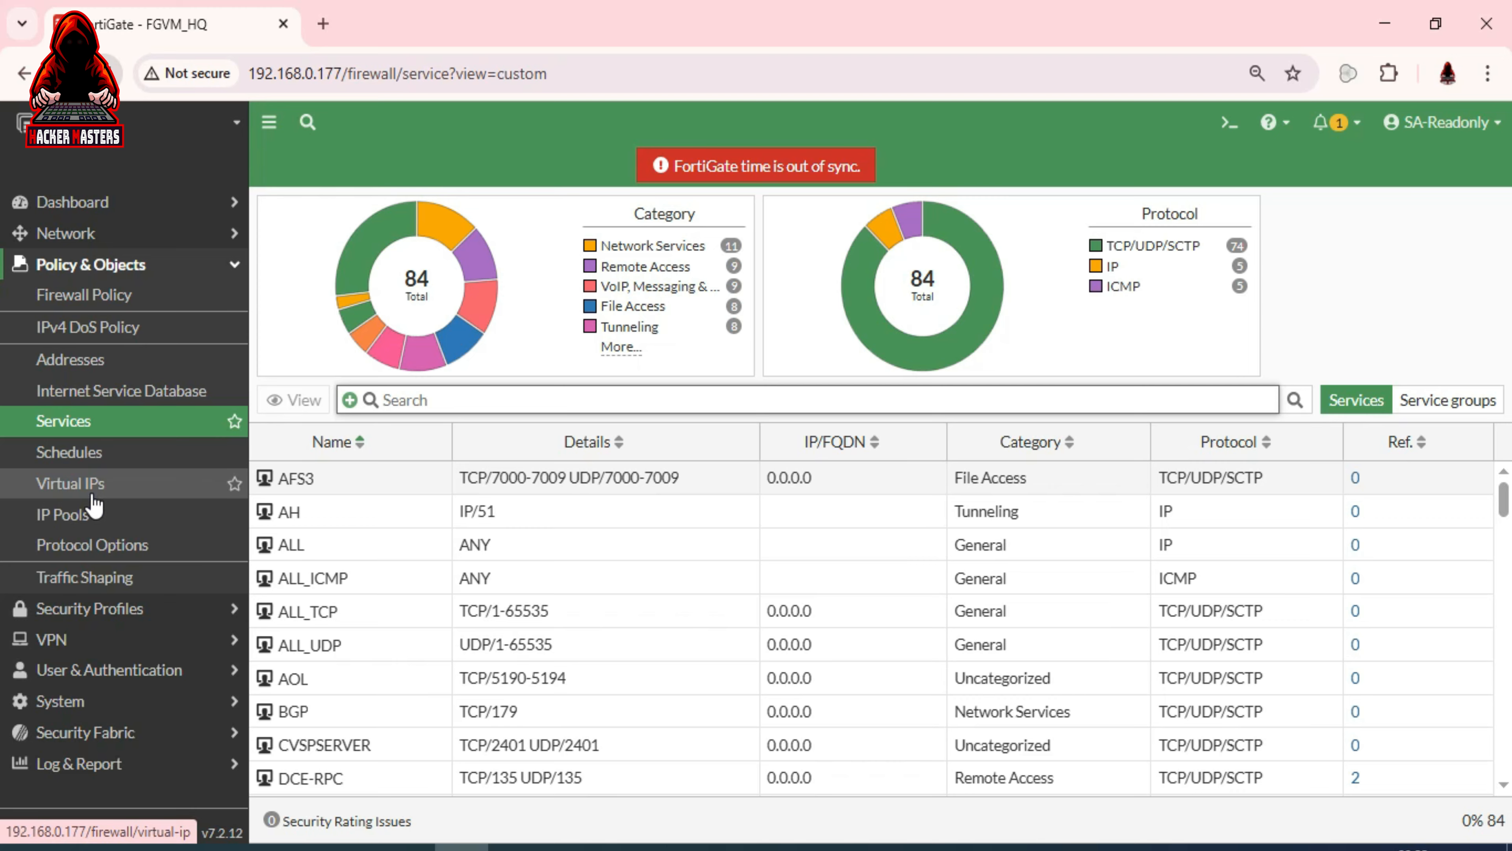
# Log out of SA-Readonly and sign back in as admin, dismissing Chrome's password warning
pyautogui.click(1469, 120)
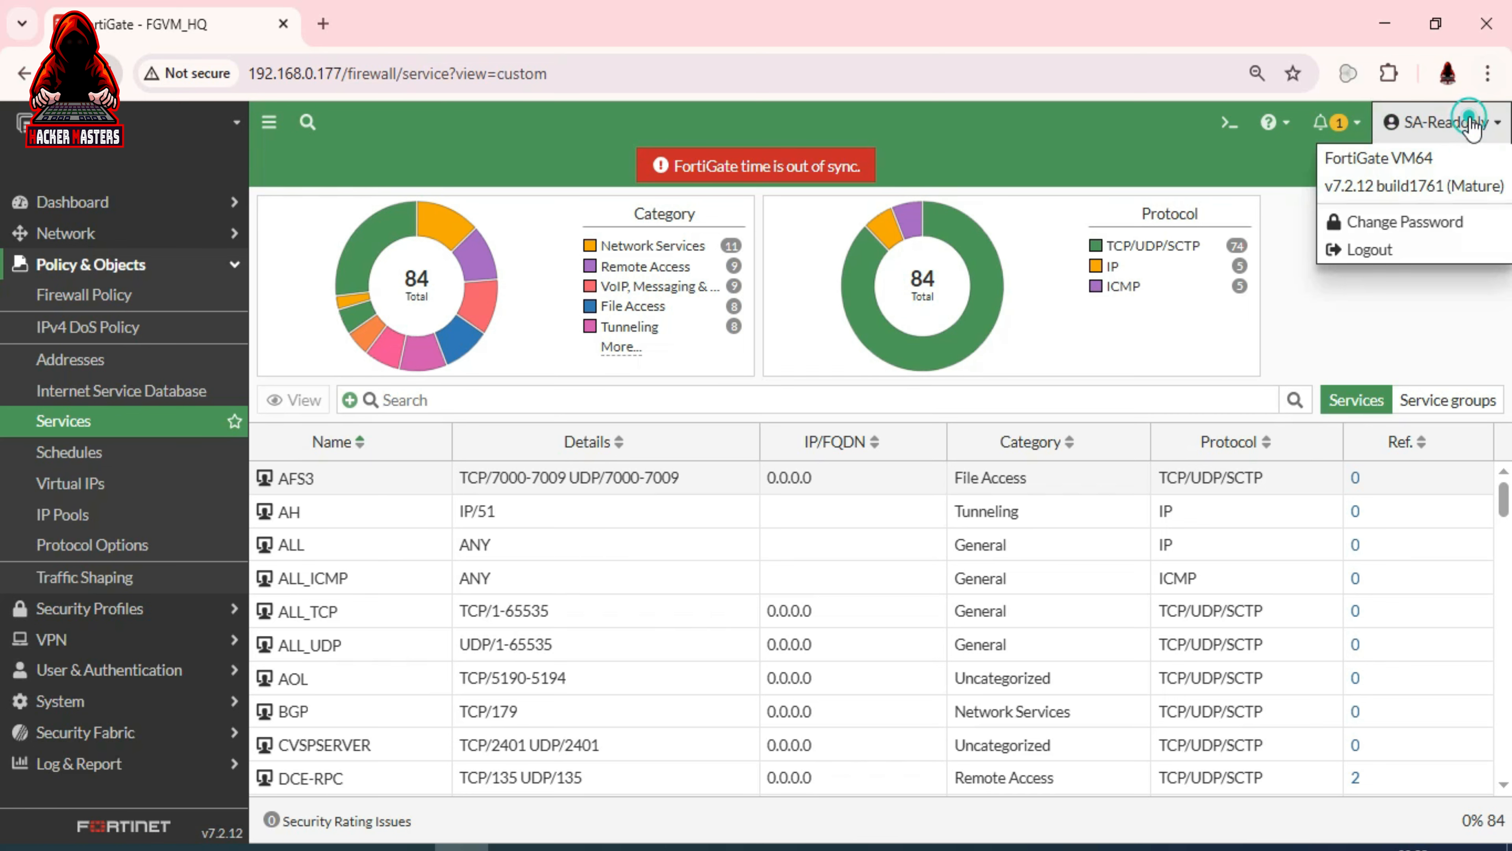
pyautogui.click(1446, 255)
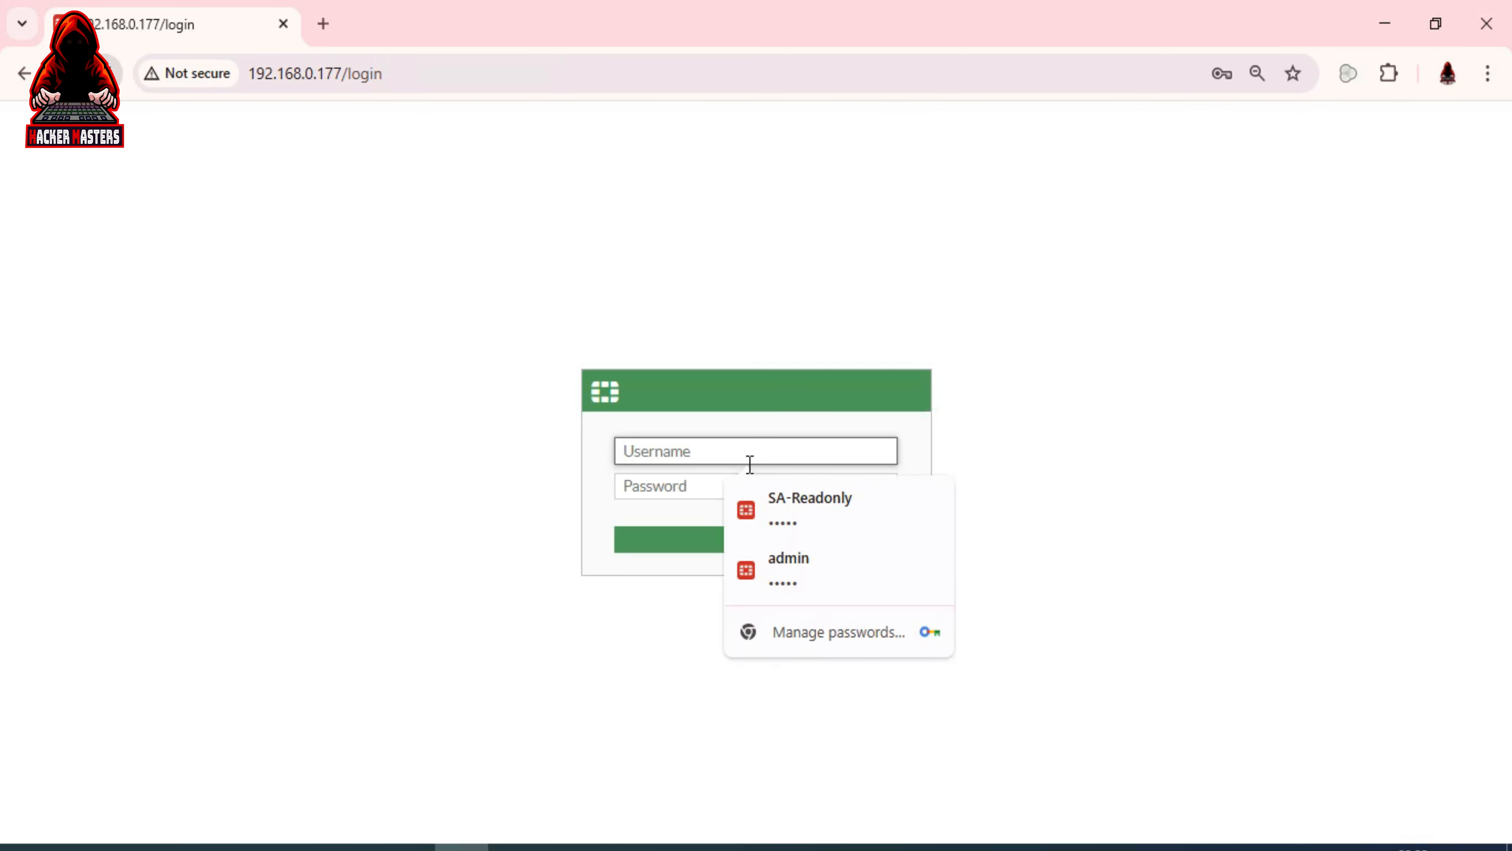
pyautogui.click(781, 560)
pyautogui.click(743, 543)
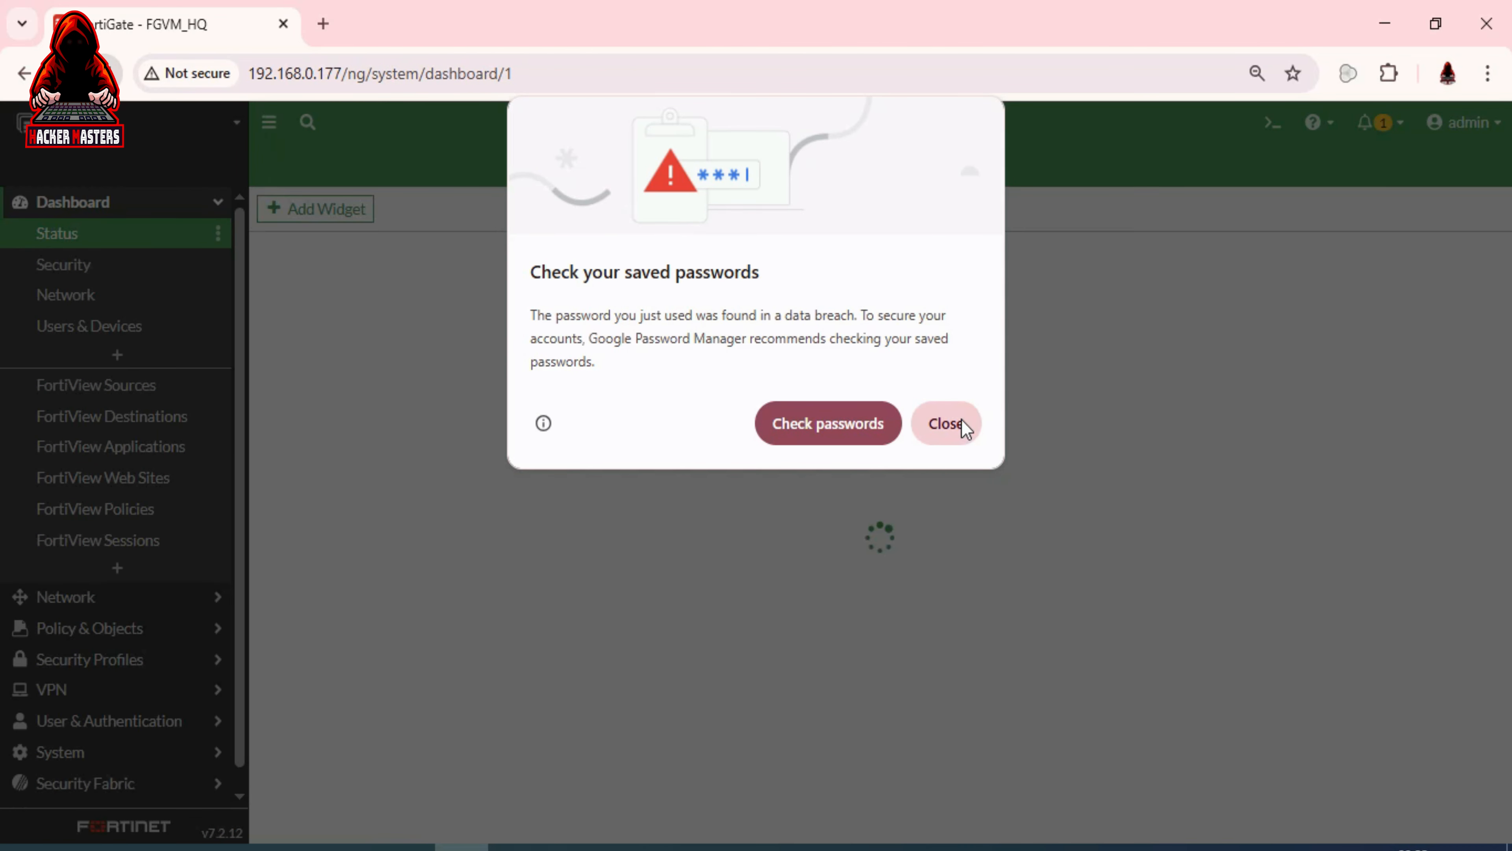
pyautogui.click(960, 424)
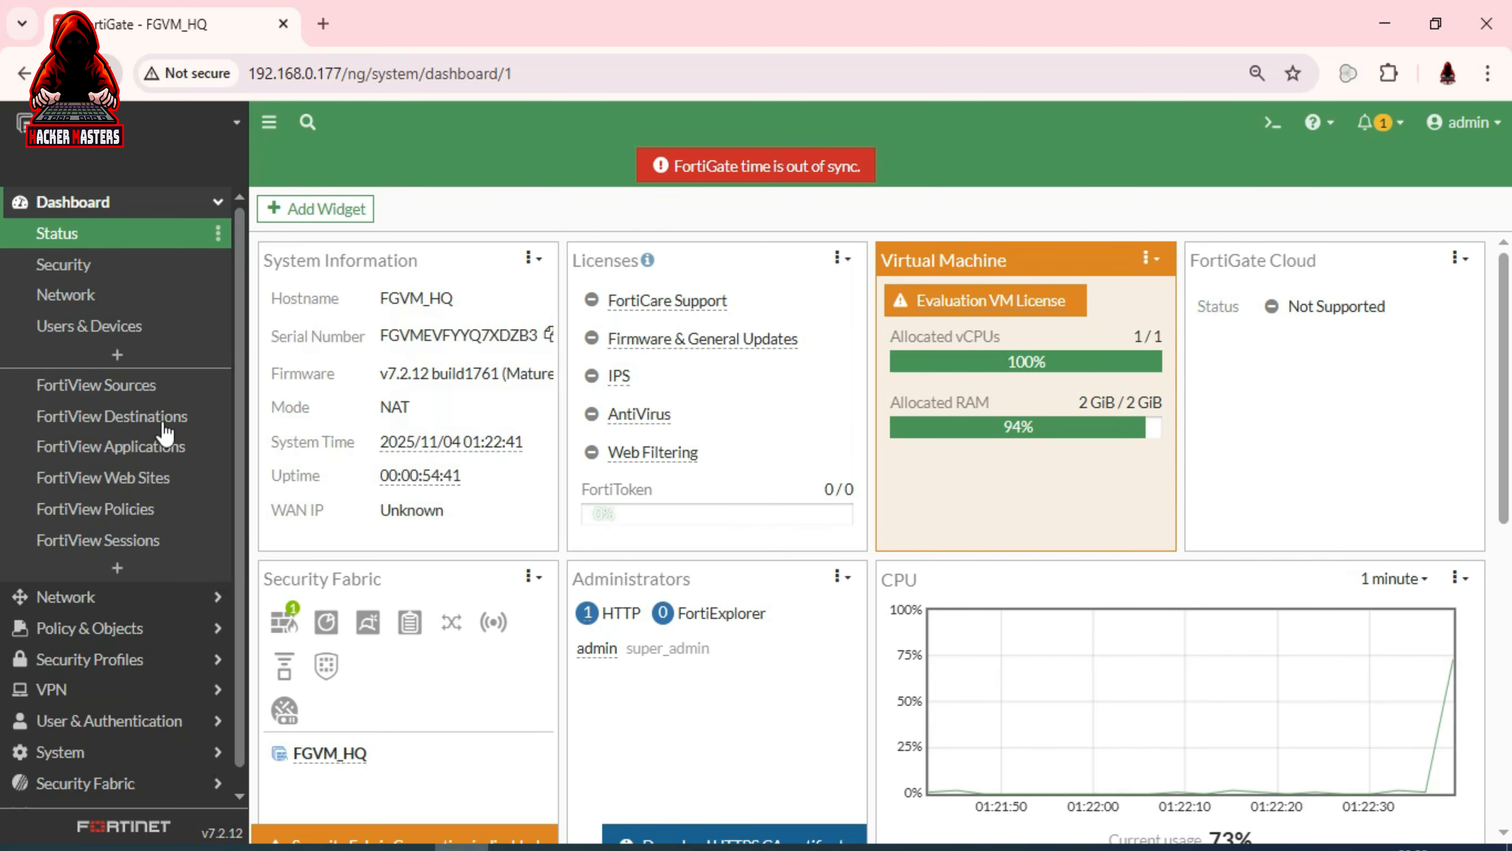
# Show System > Administrators, listing SA-Readonly and admin
pyautogui.click(126, 610)
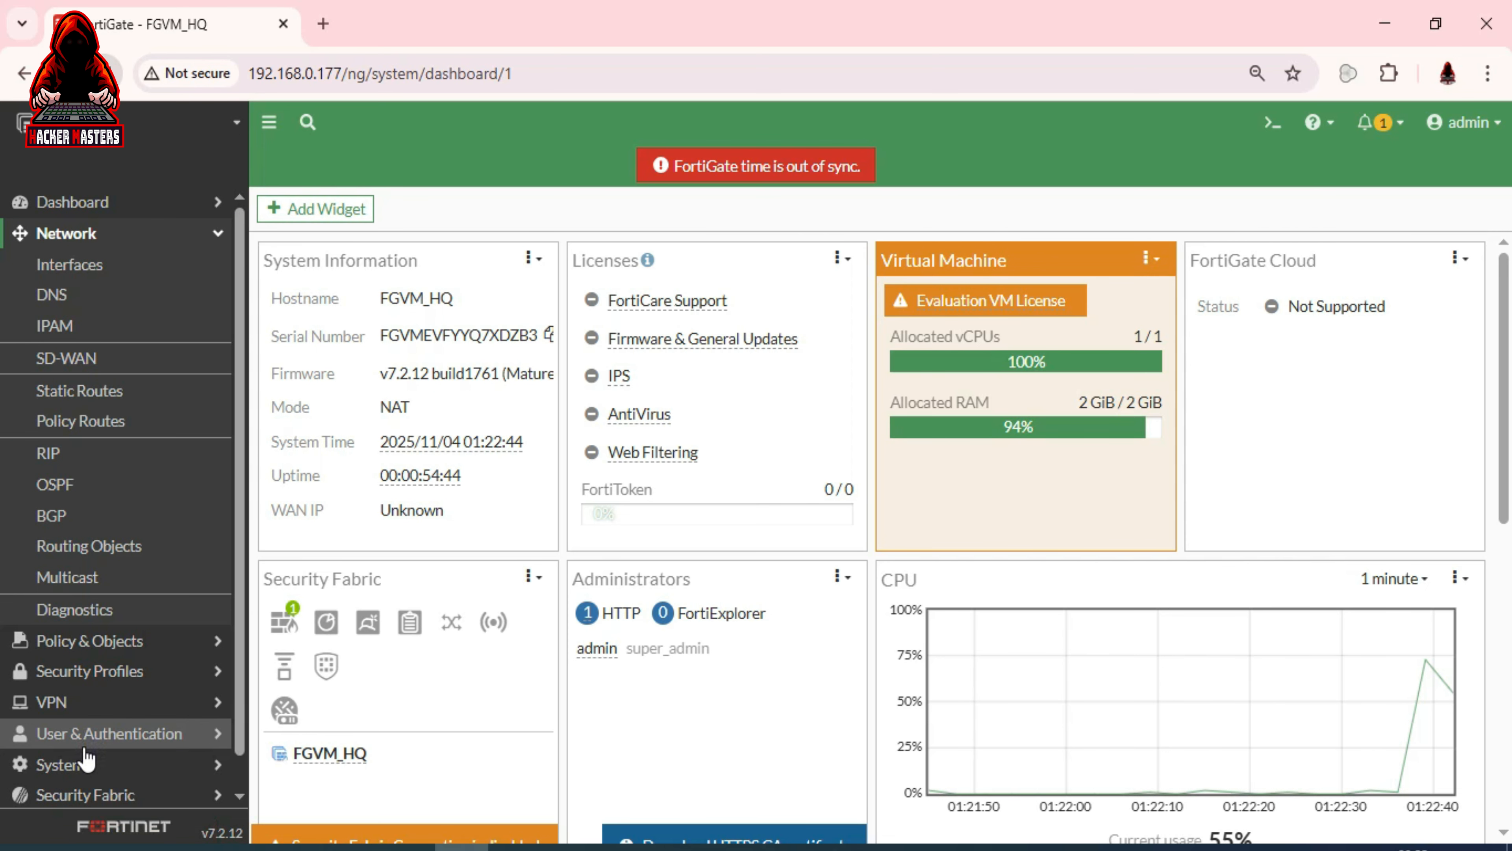
pyautogui.click(85, 765)
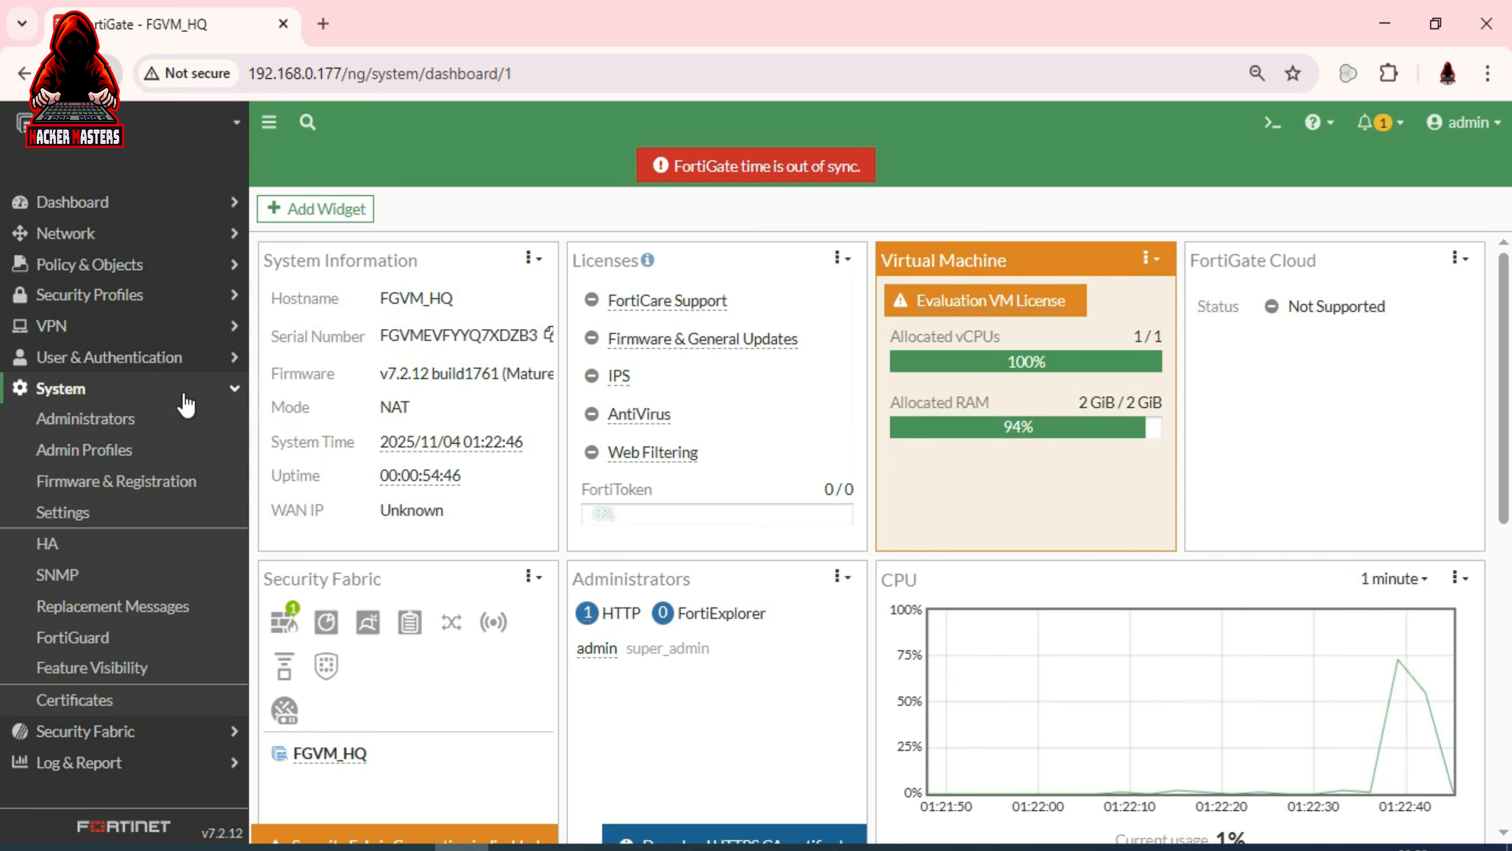
pyautogui.click(153, 420)
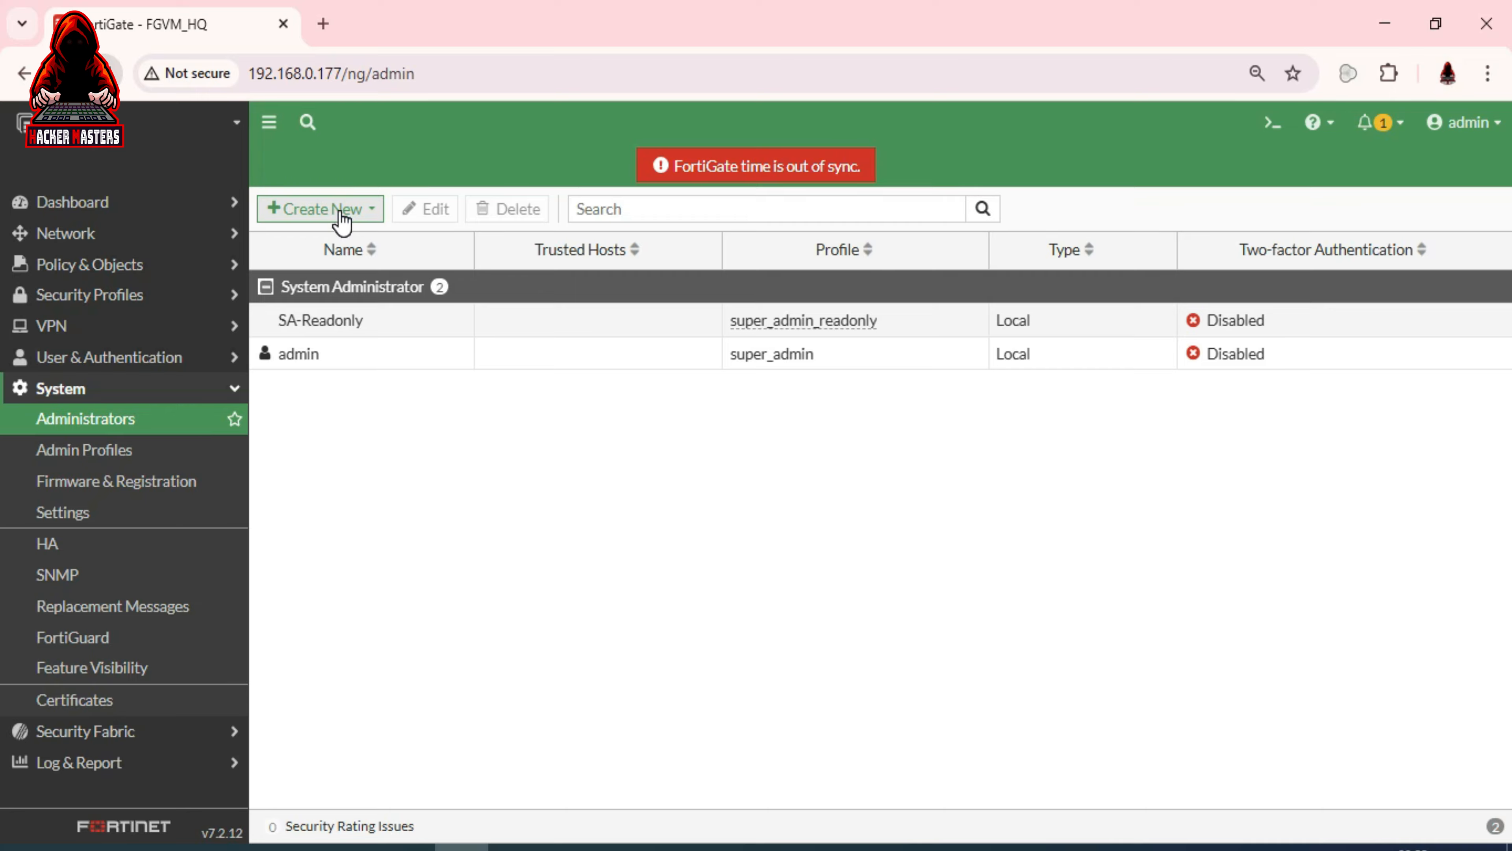
# Start a new admin profile named 'soc' and scroll to its access permissions table
pyautogui.click(136, 459)
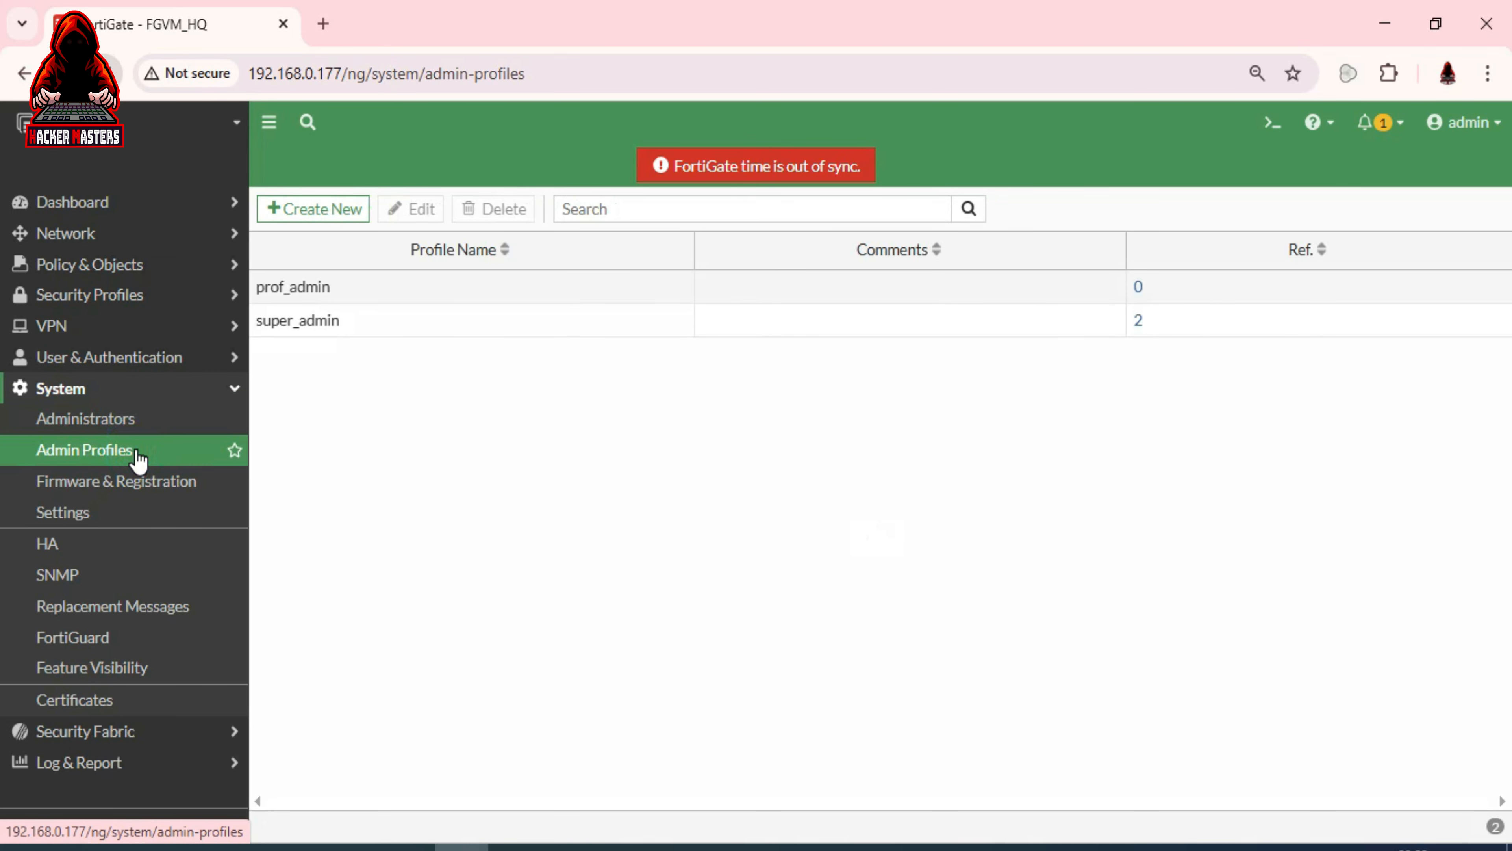
pyautogui.click(330, 228)
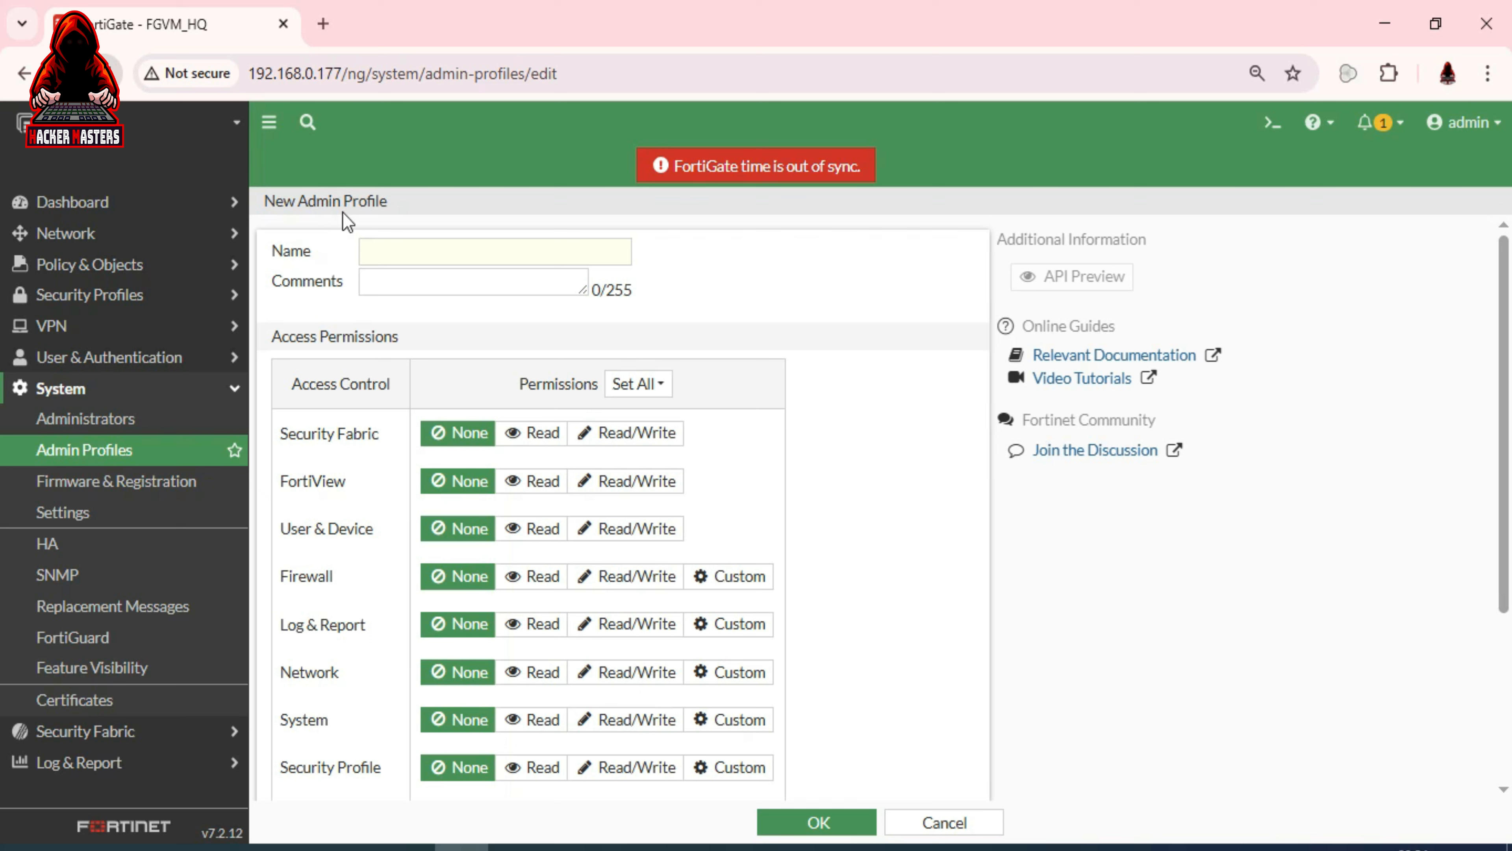
pyautogui.click(413, 245)
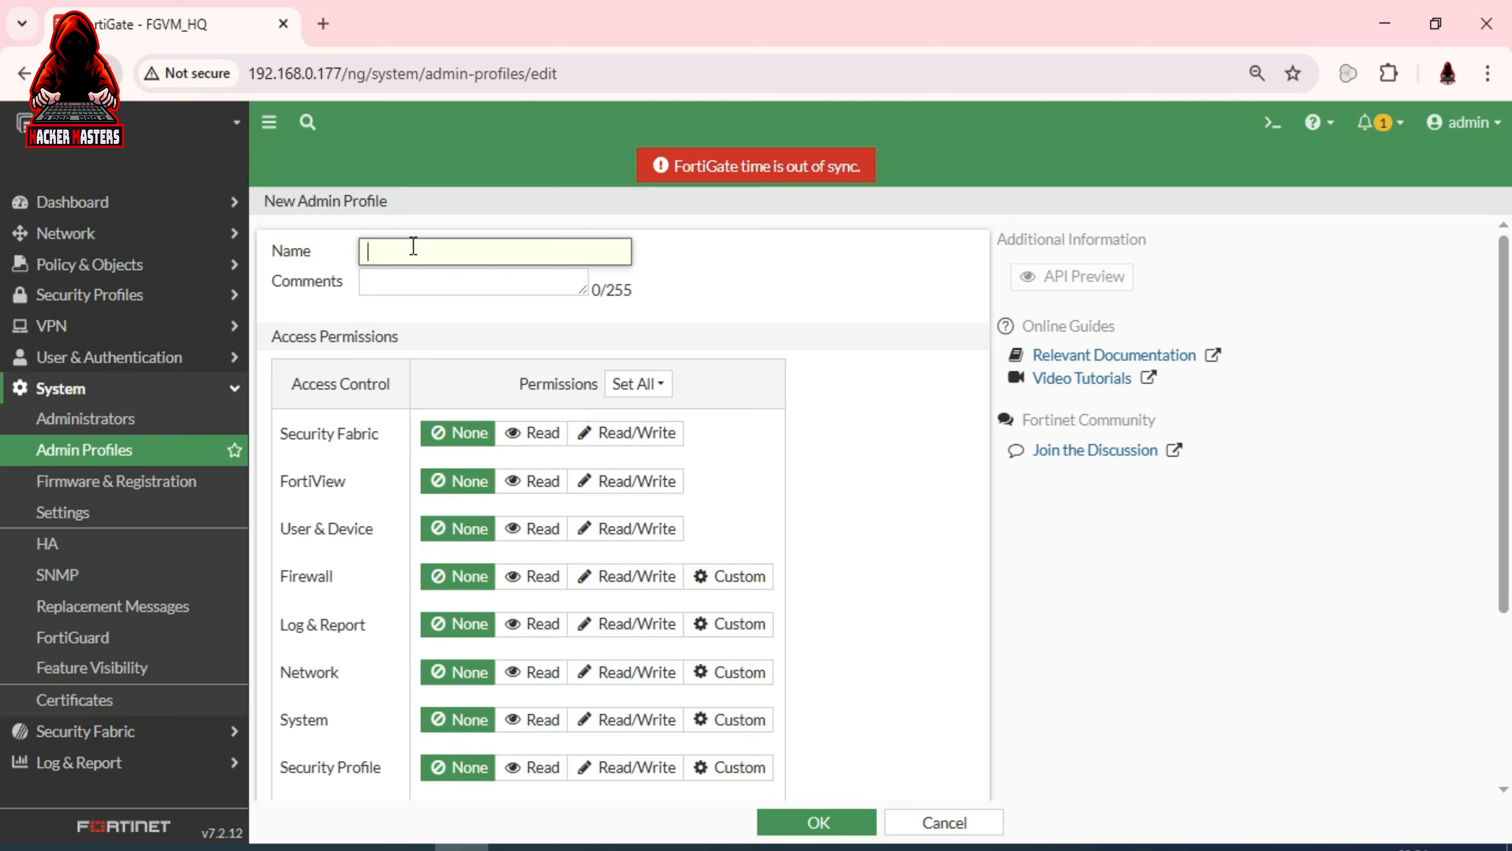
pyautogui.write('soc')
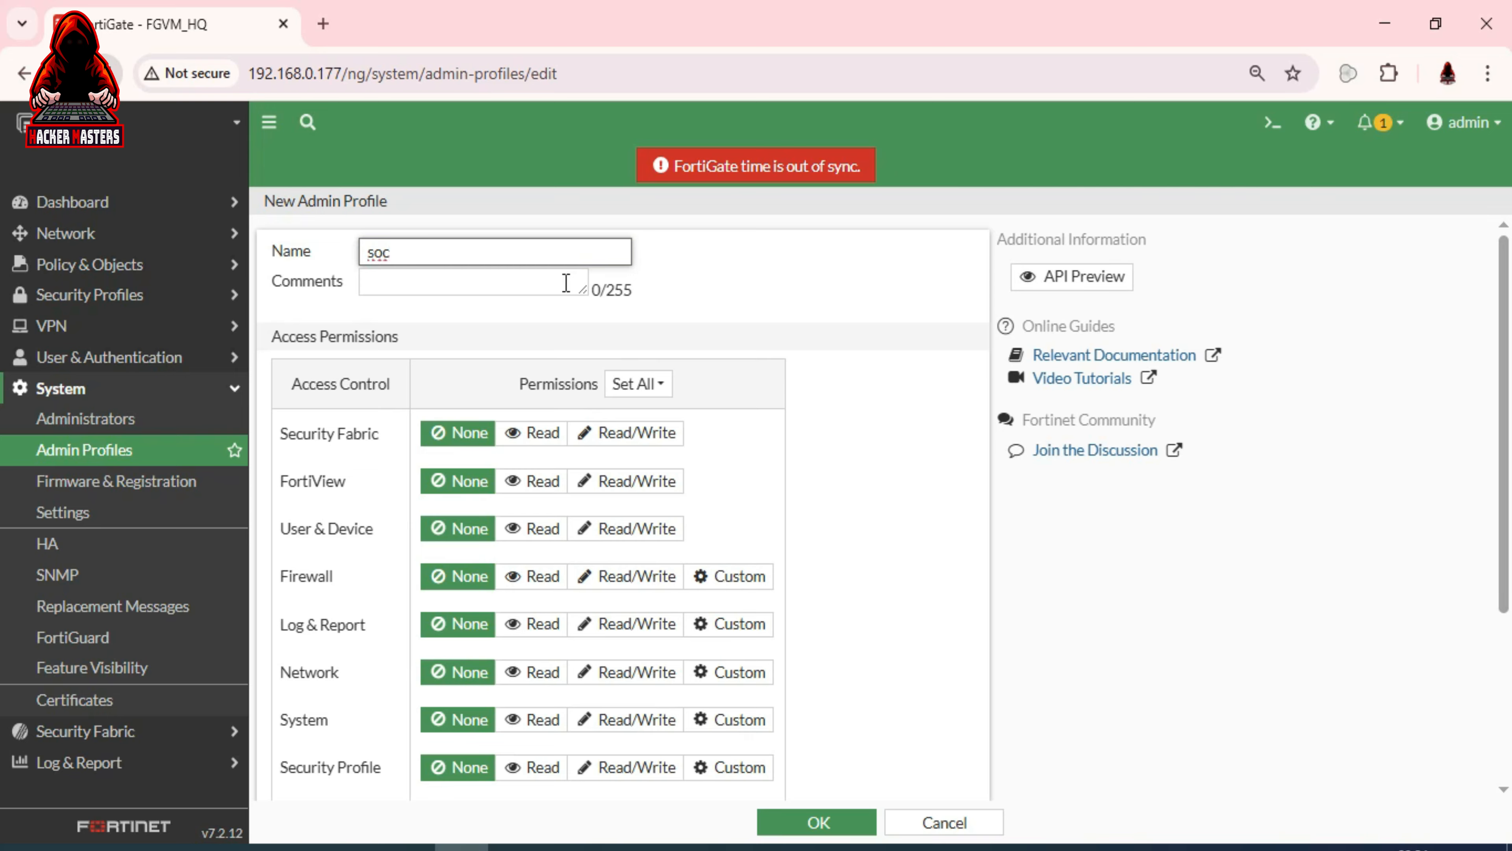
pyautogui.click(515, 290)
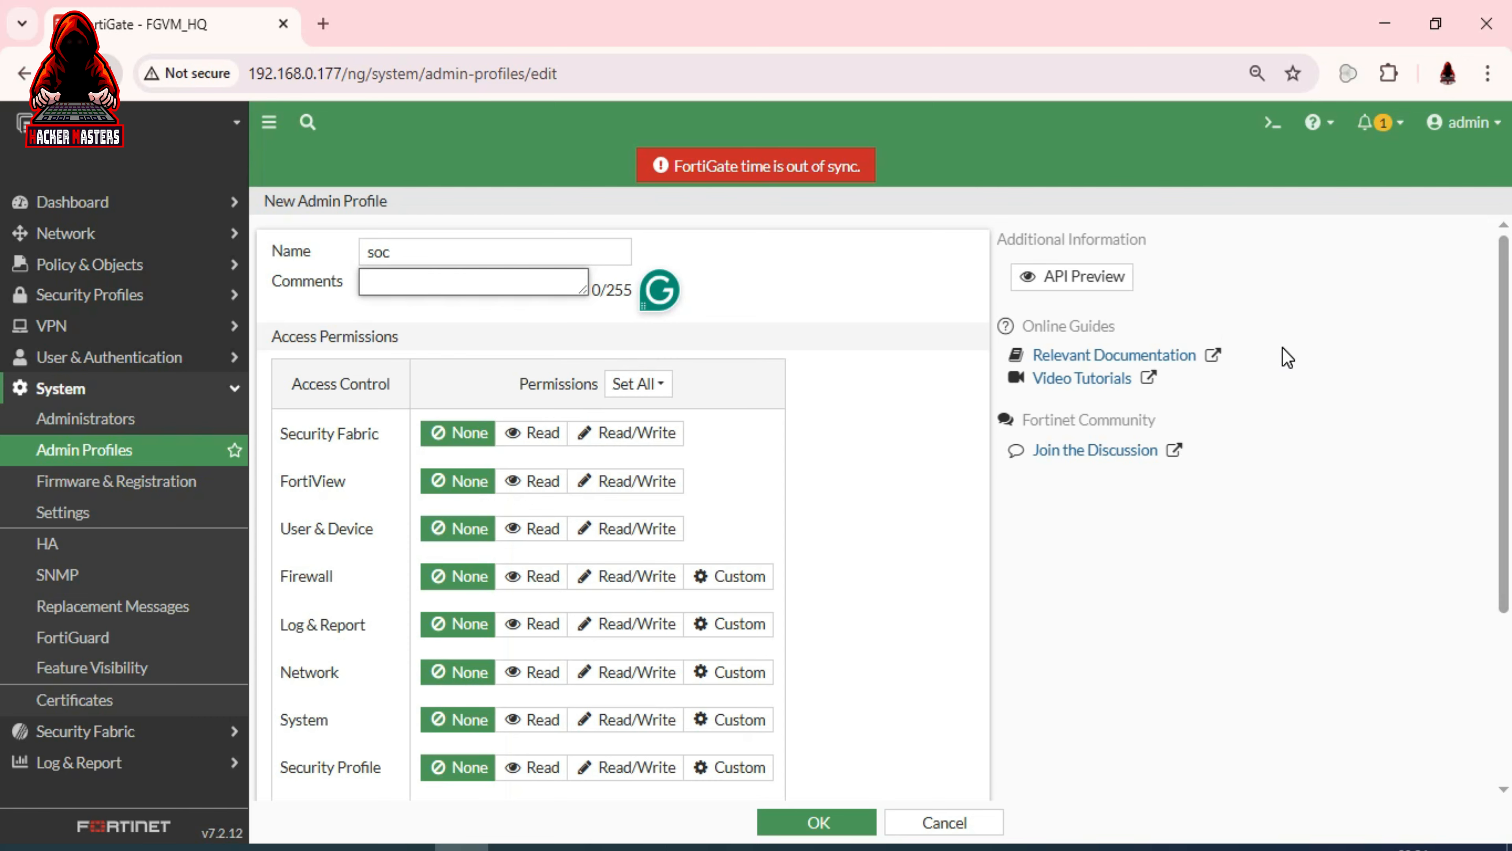
pyautogui.moveTo(1504, 293); pyautogui.dragTo(1505, 368)
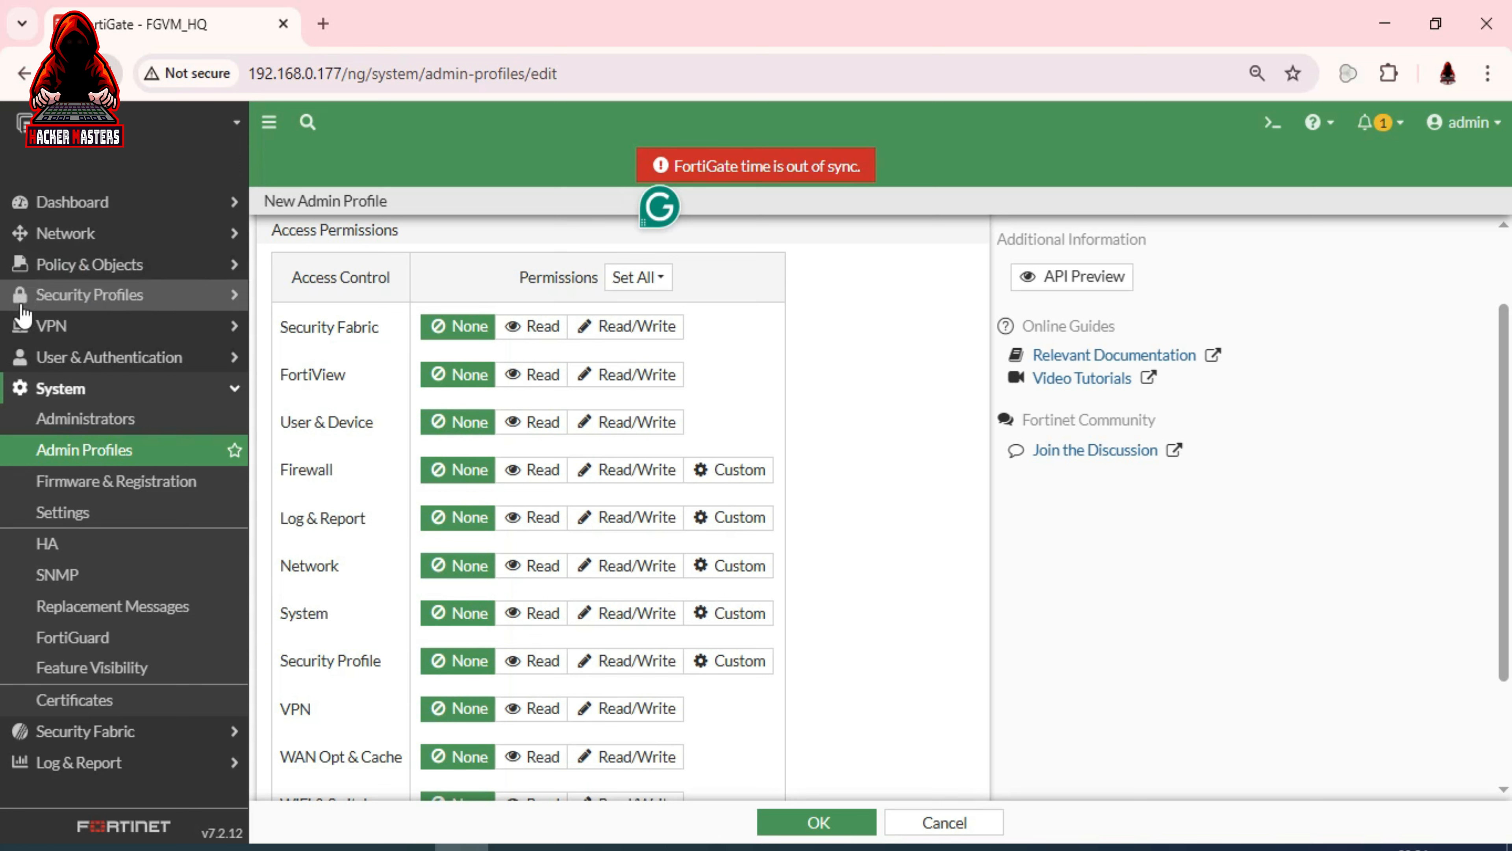
# Collapse the System section in the sidebar, keeping the soc profile form open
pyautogui.click(226, 390)
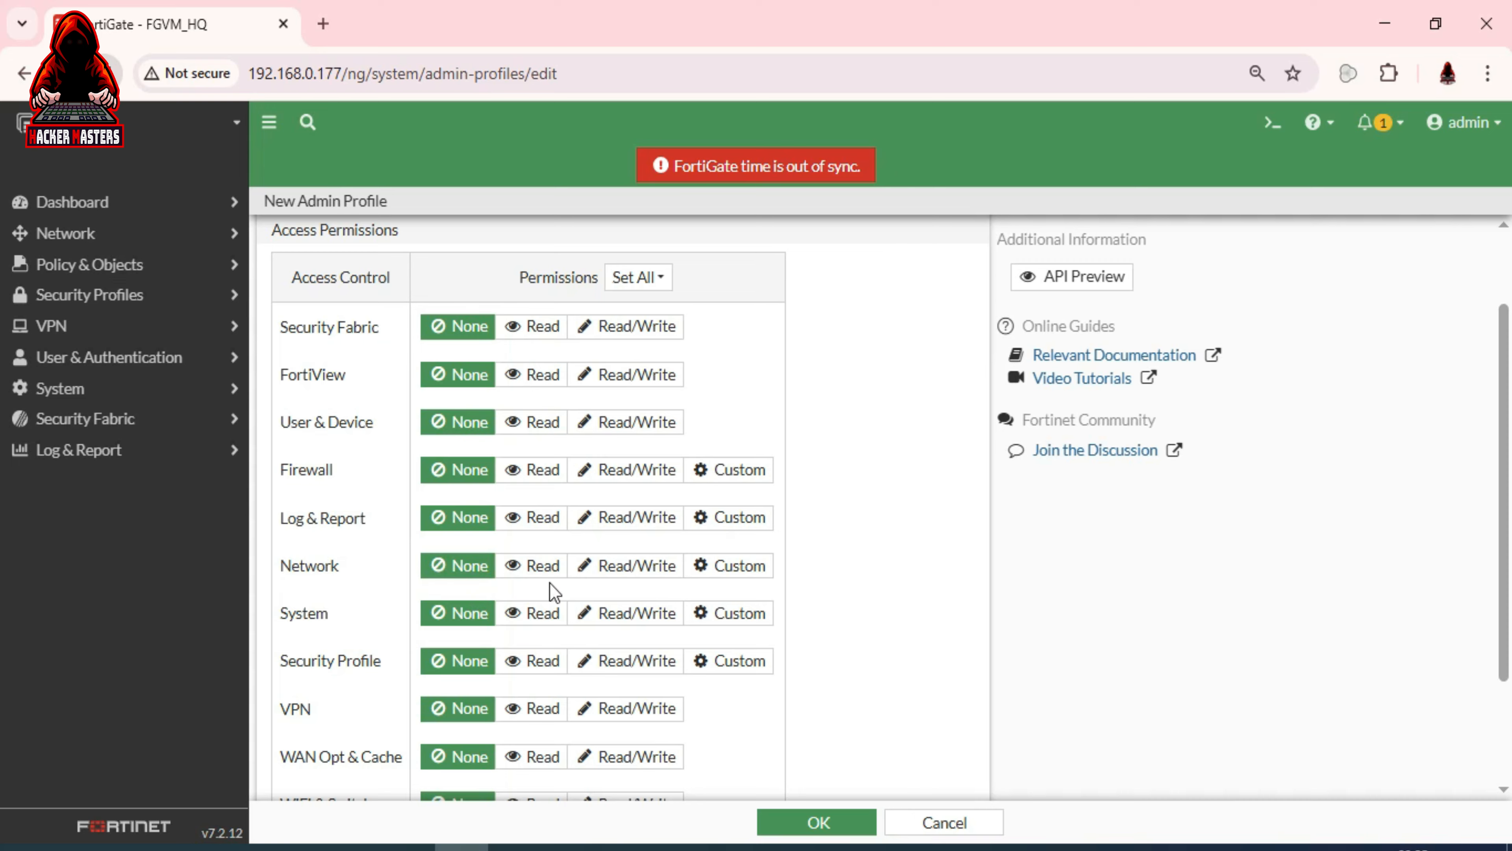
# Grant the soc profile Network Read and VPN Read/Write, then save it
pyautogui.click(534, 570)
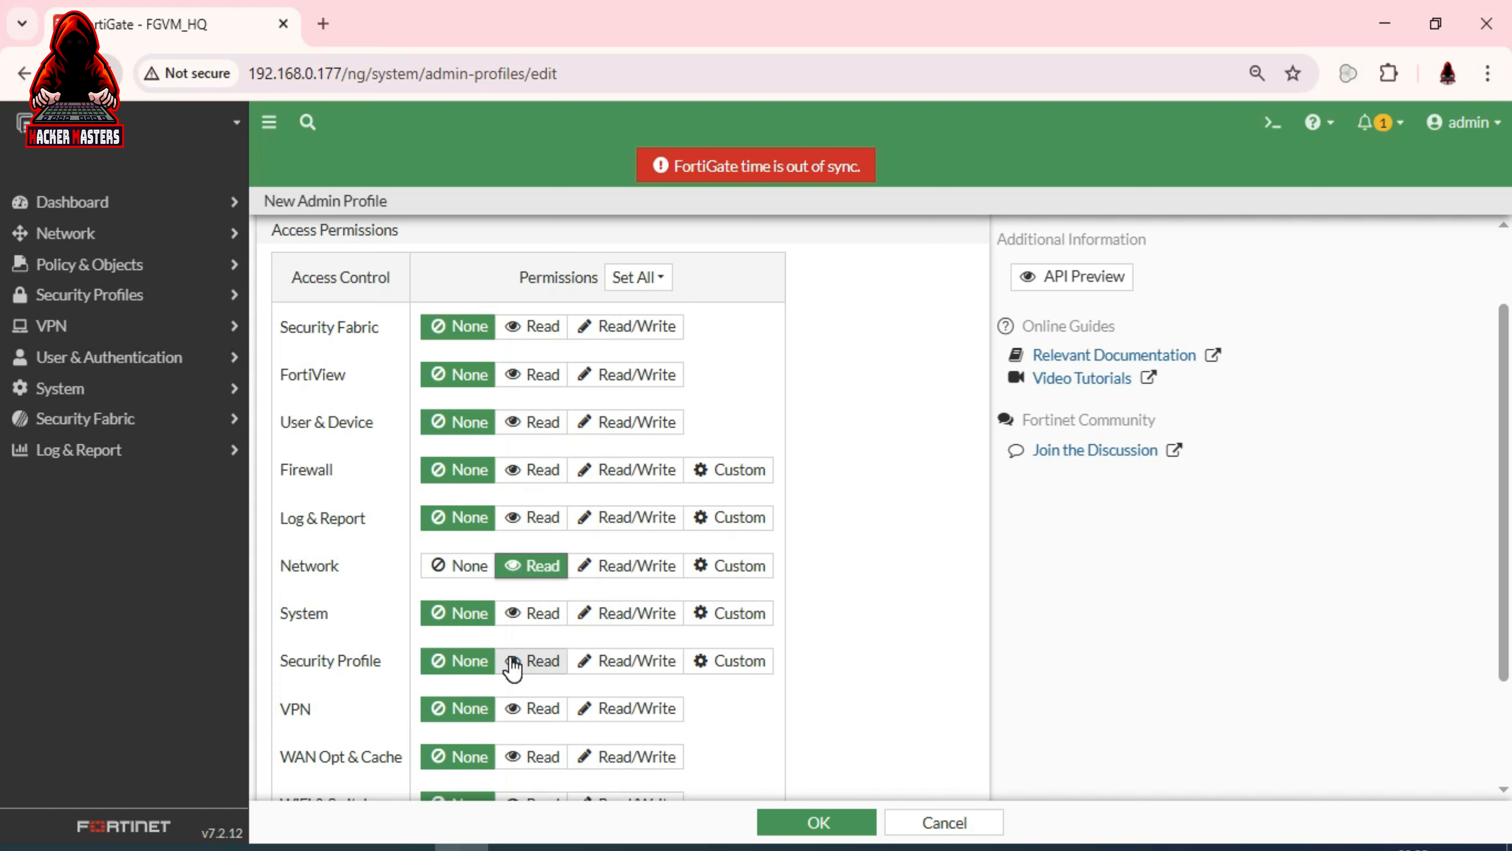
pyautogui.moveTo(1508, 367); pyautogui.dragTo(1504, 455)
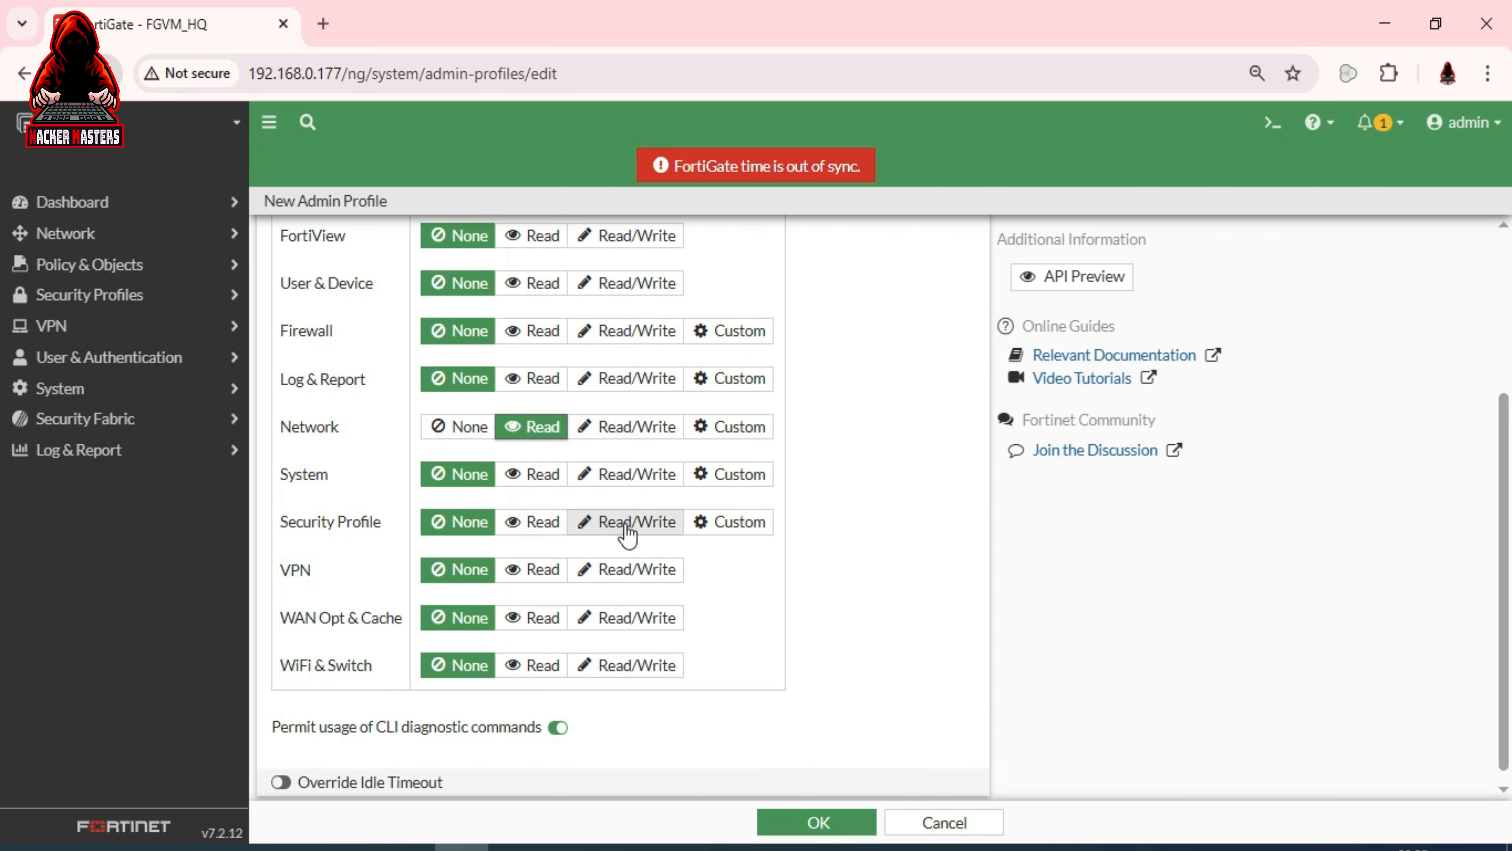
pyautogui.click(633, 571)
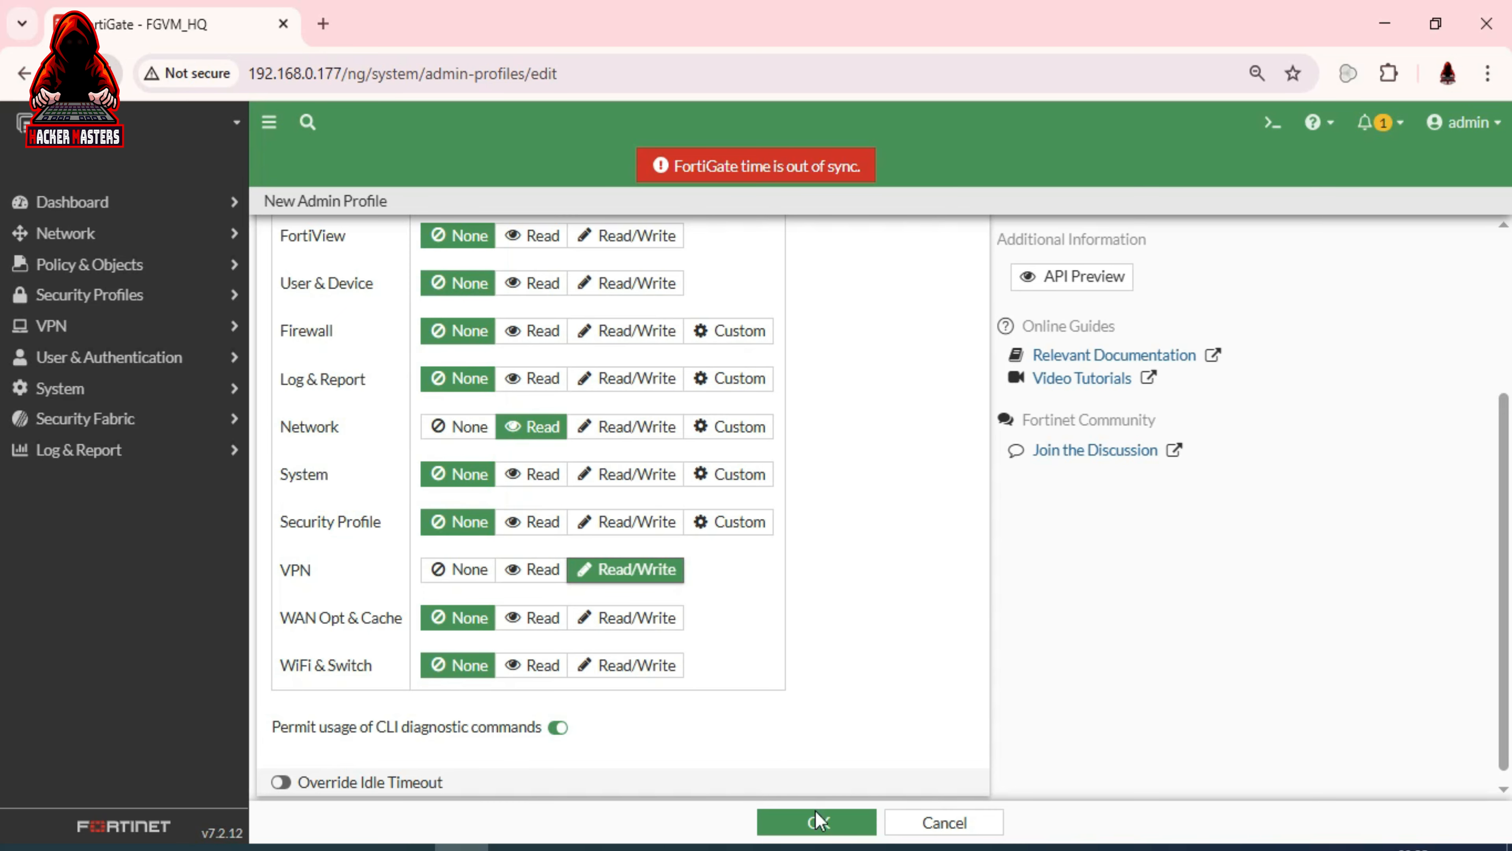
pyautogui.click(813, 823)
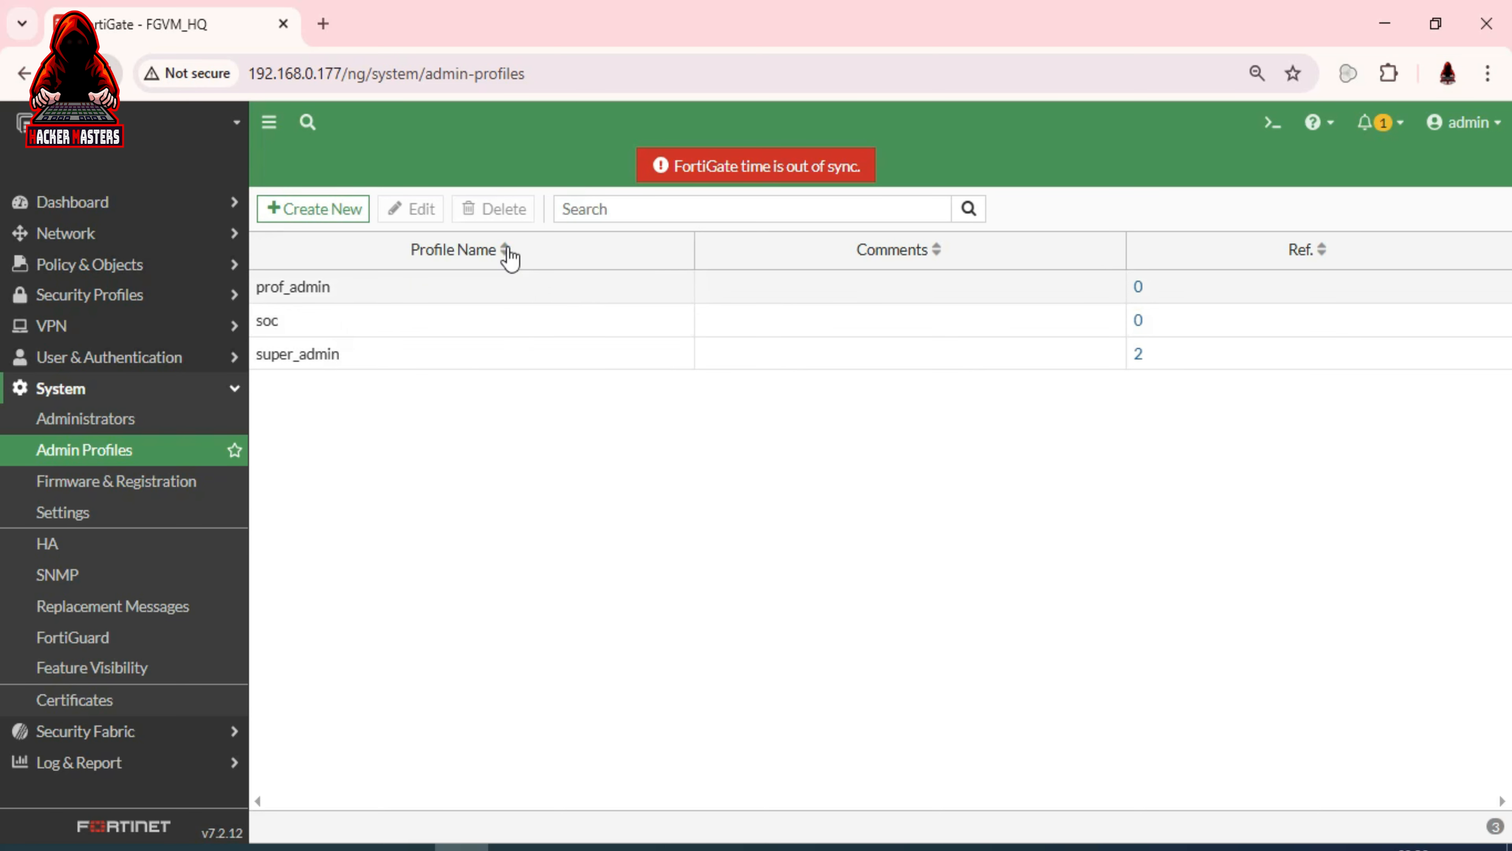
# Switch from Administrators to Admin Profiles and back, listing SA-Readonly and admin
pyautogui.click(111, 424)
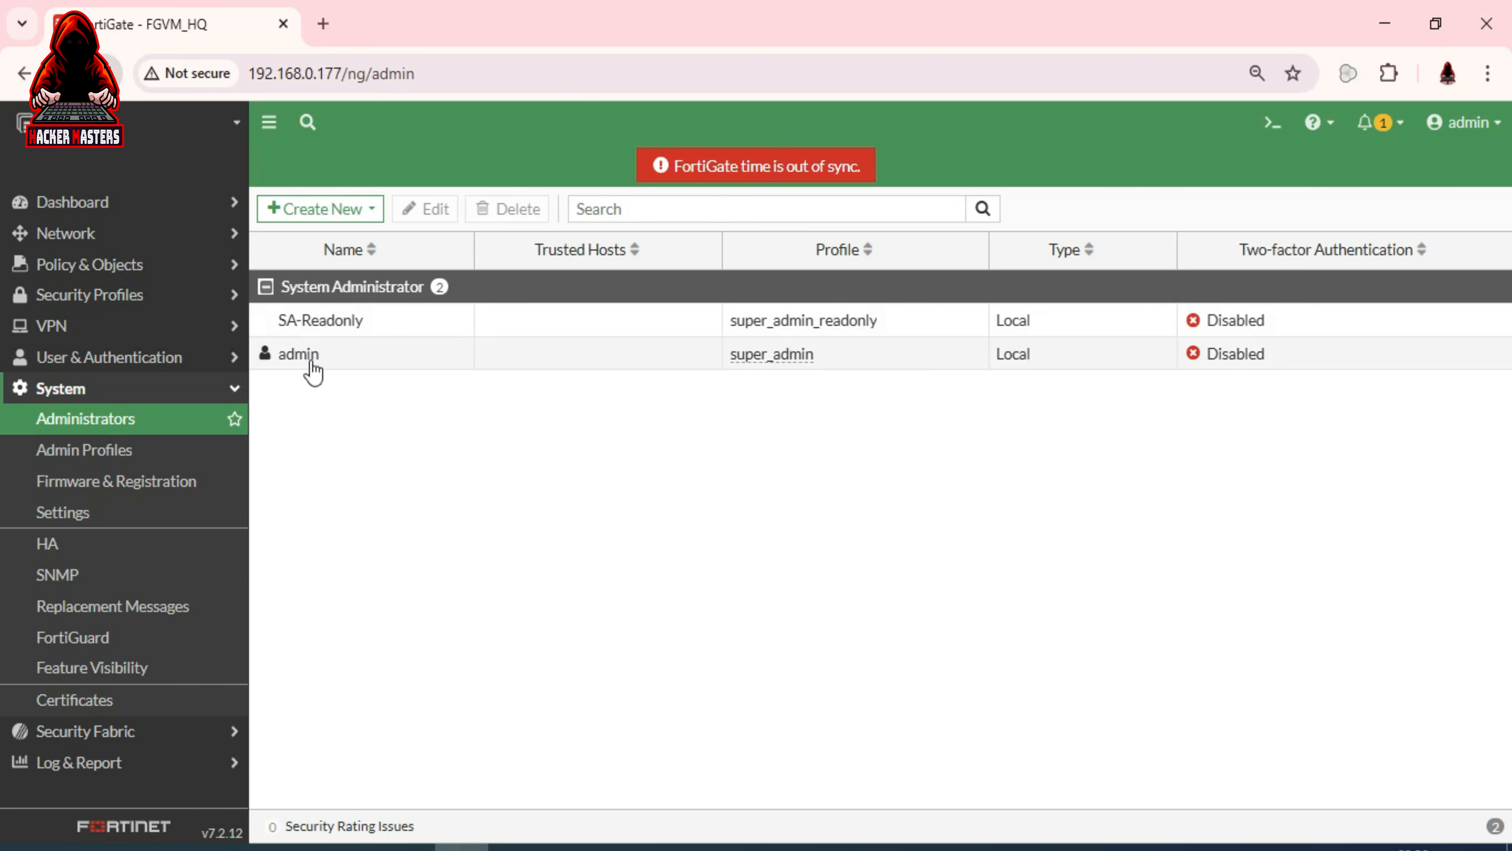
pyautogui.click(123, 451)
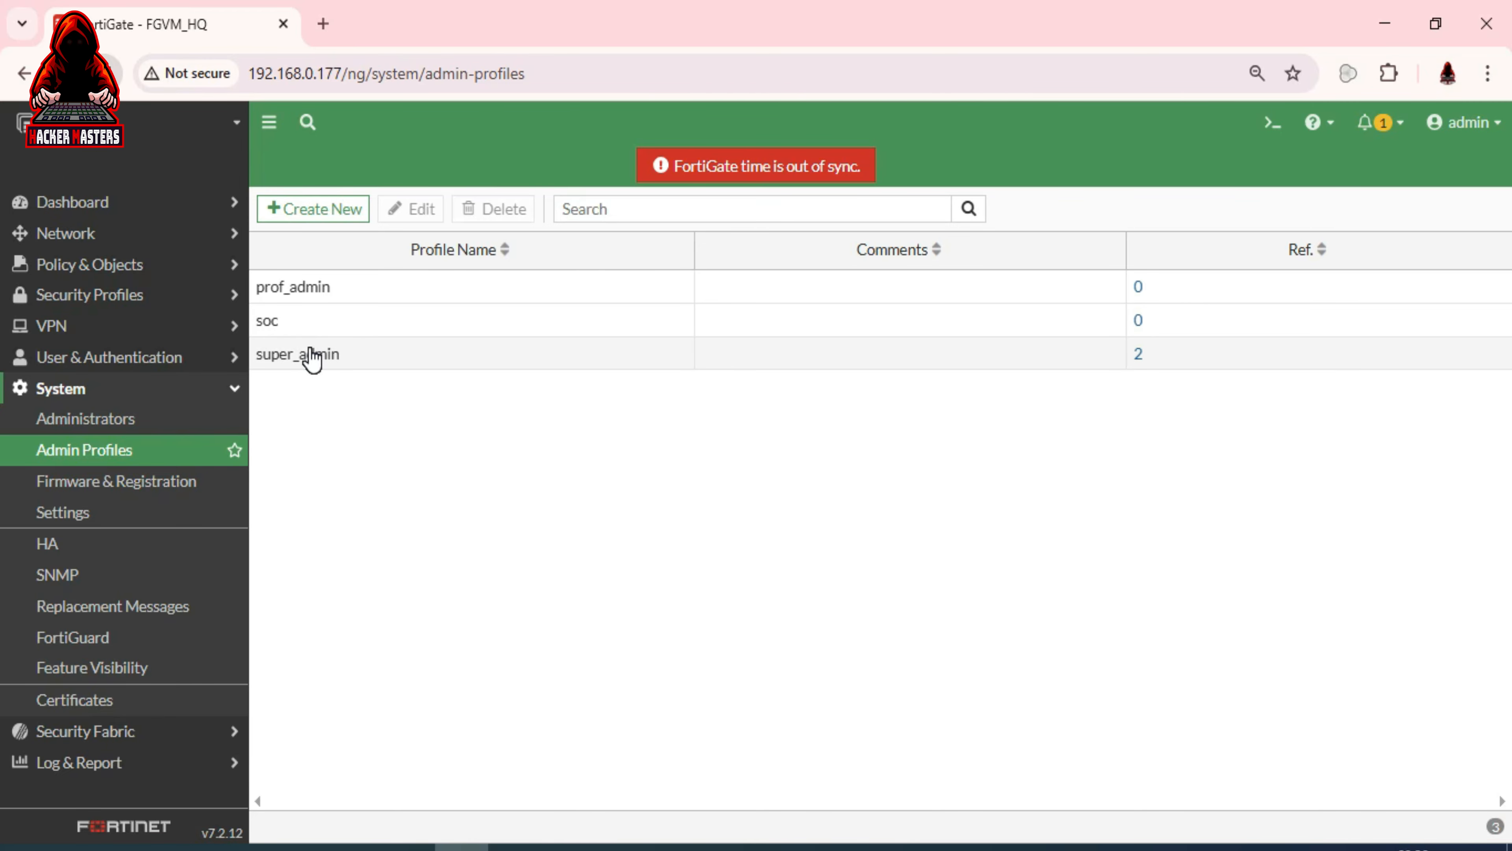
pyautogui.click(146, 419)
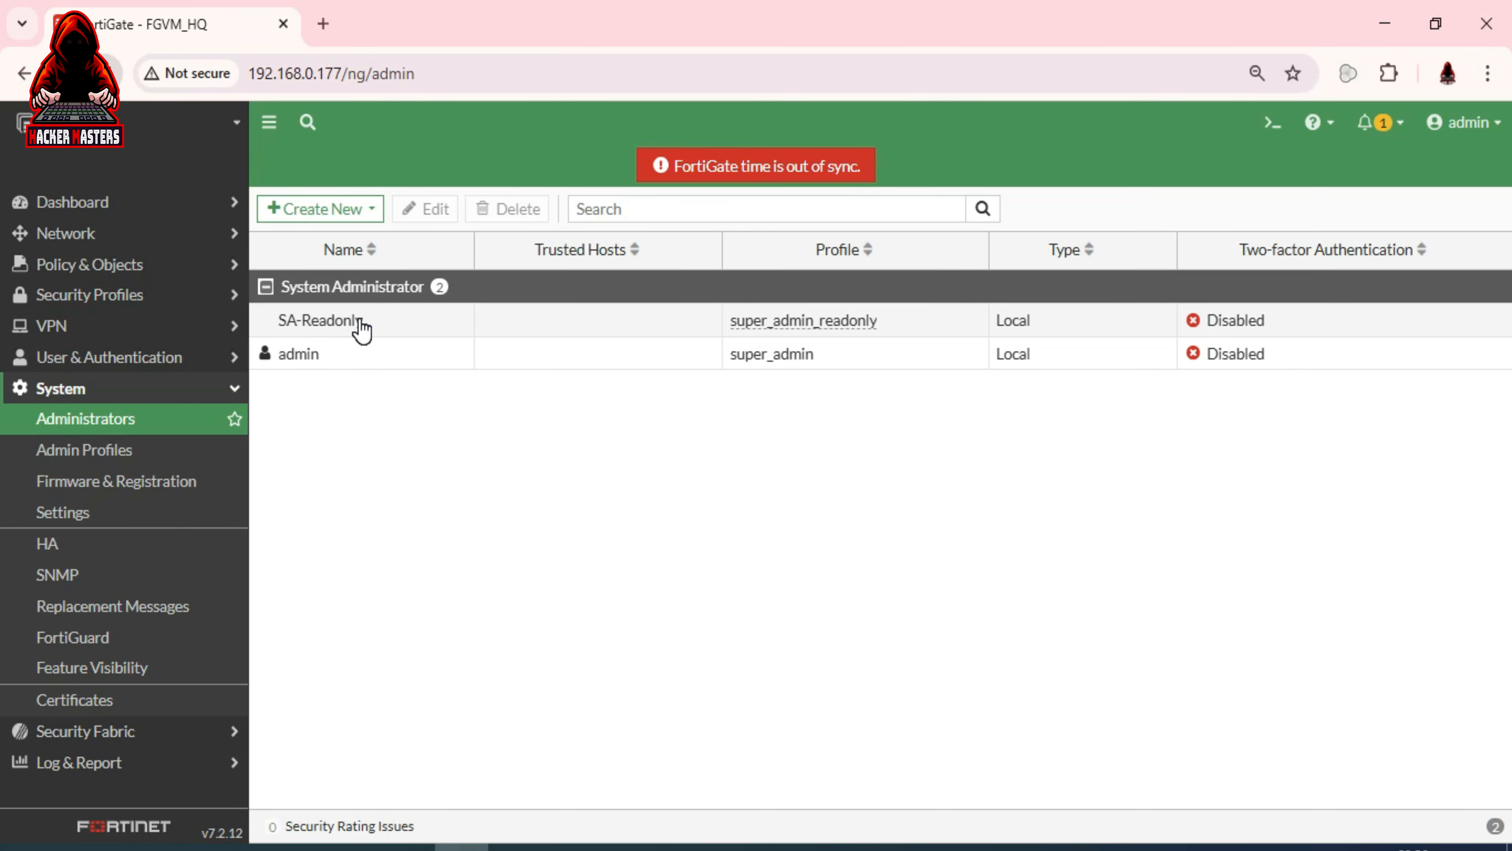
# Change SA-Readonly's administrator profile from super_admin_readonly to soc and save it
pyautogui.doubleClick(362, 328)
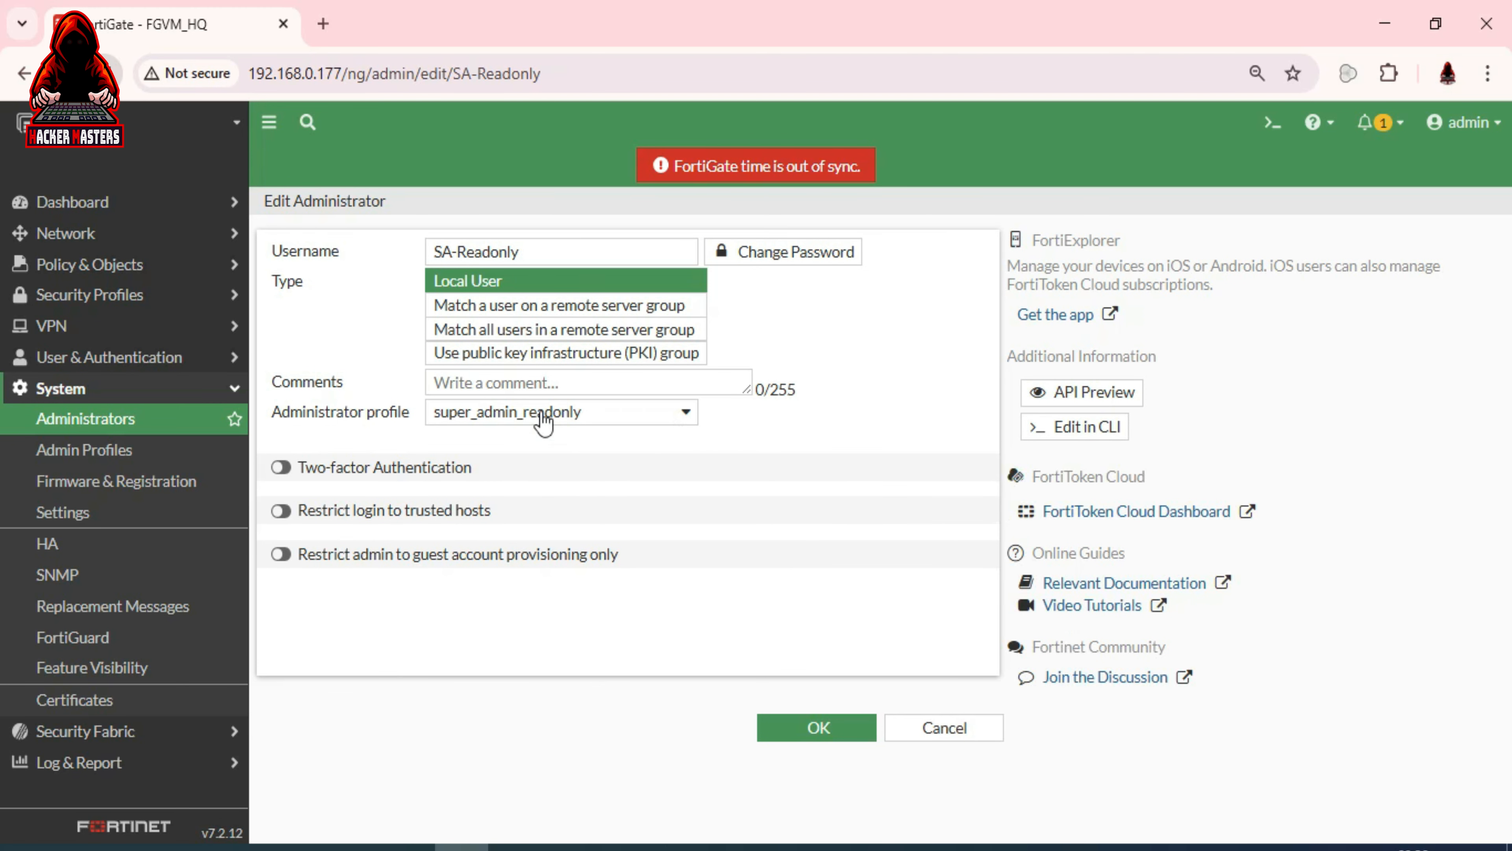
pyautogui.click(564, 417)
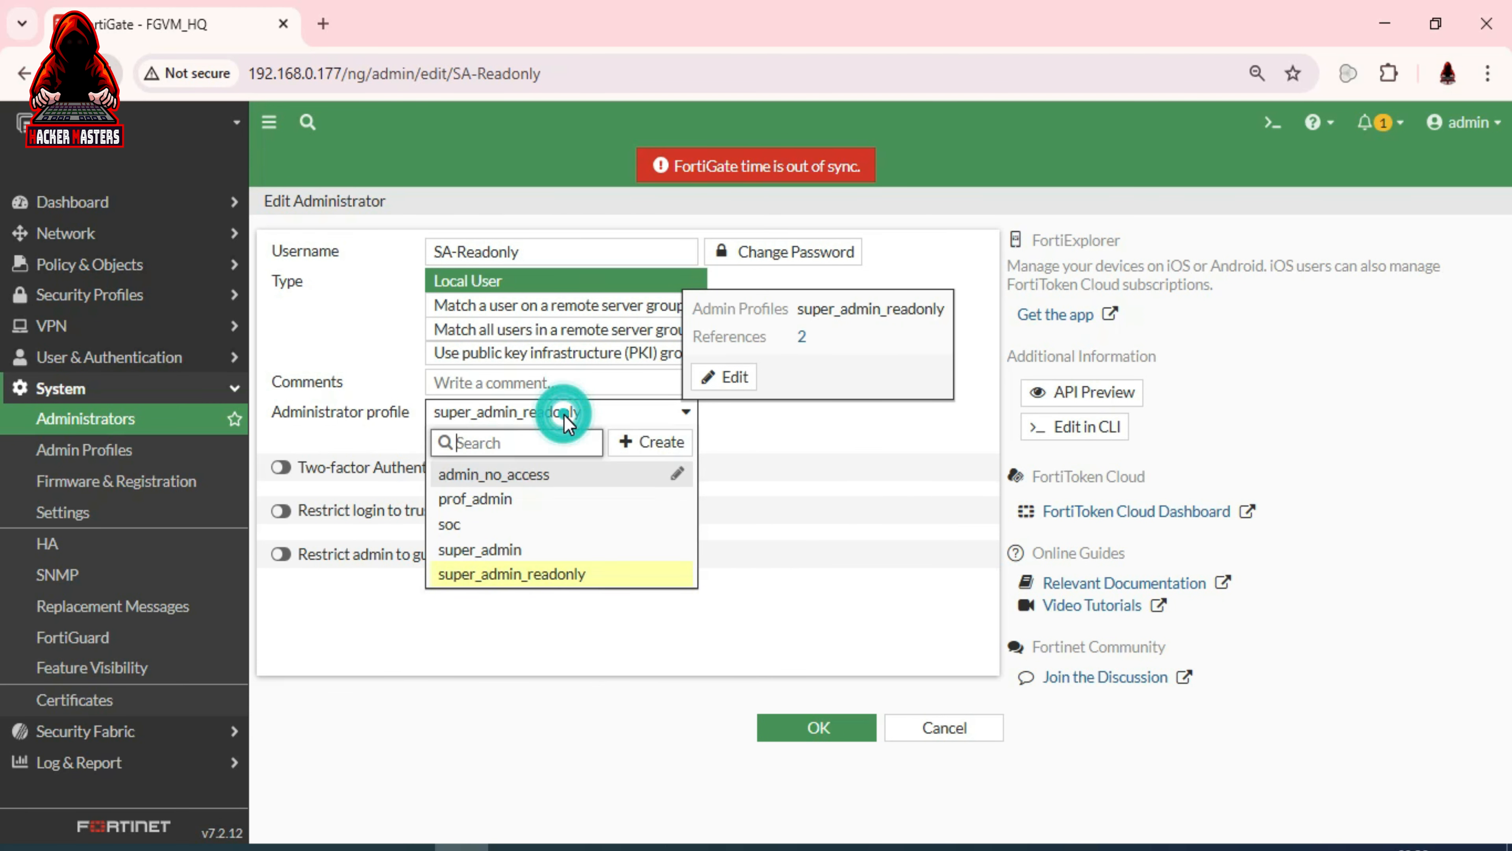
pyautogui.moveTo(479, 531)
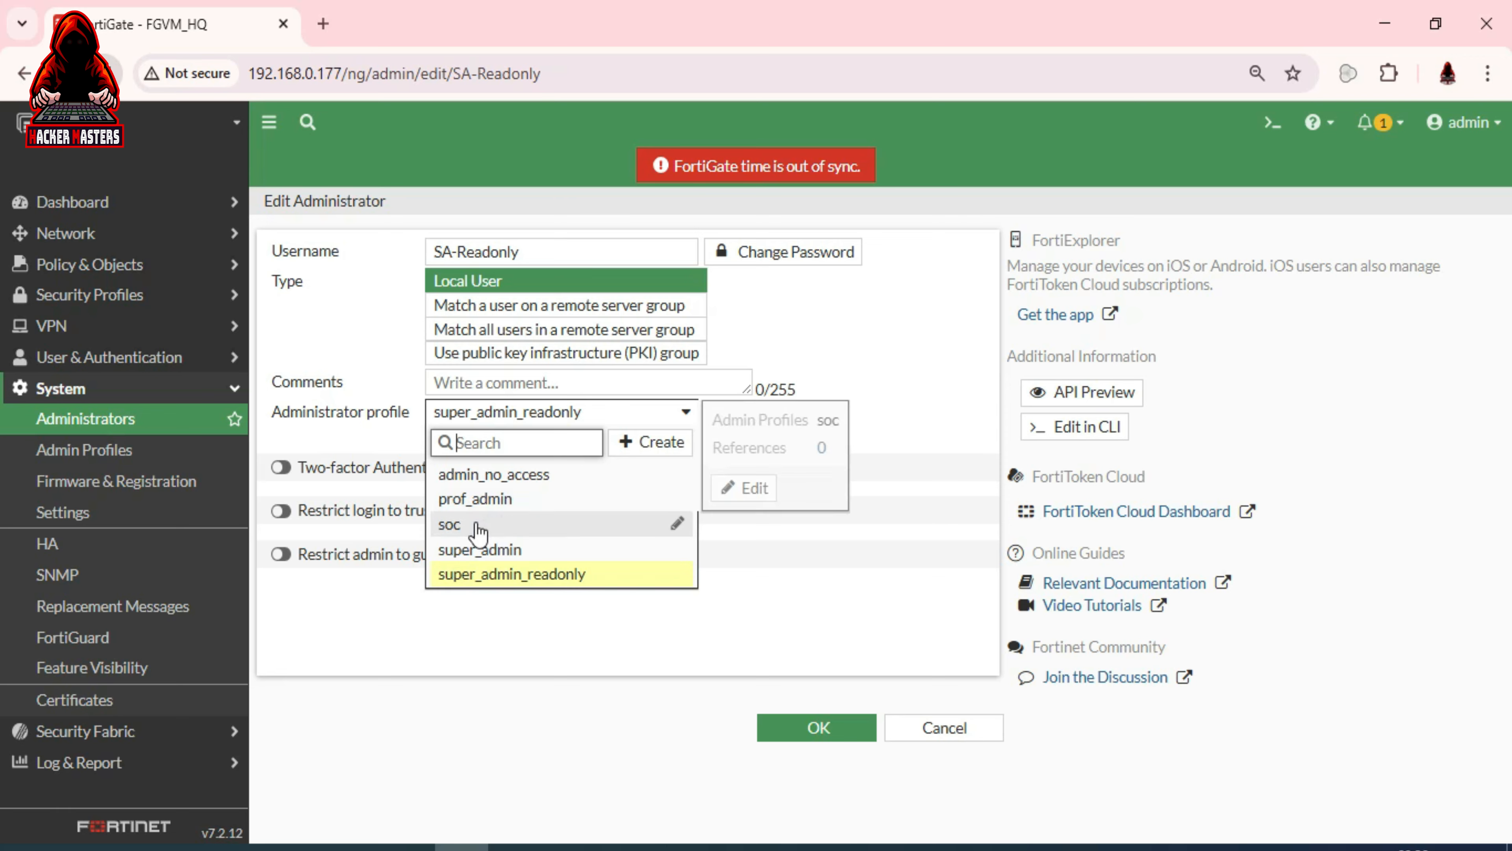
pyautogui.click(456, 529)
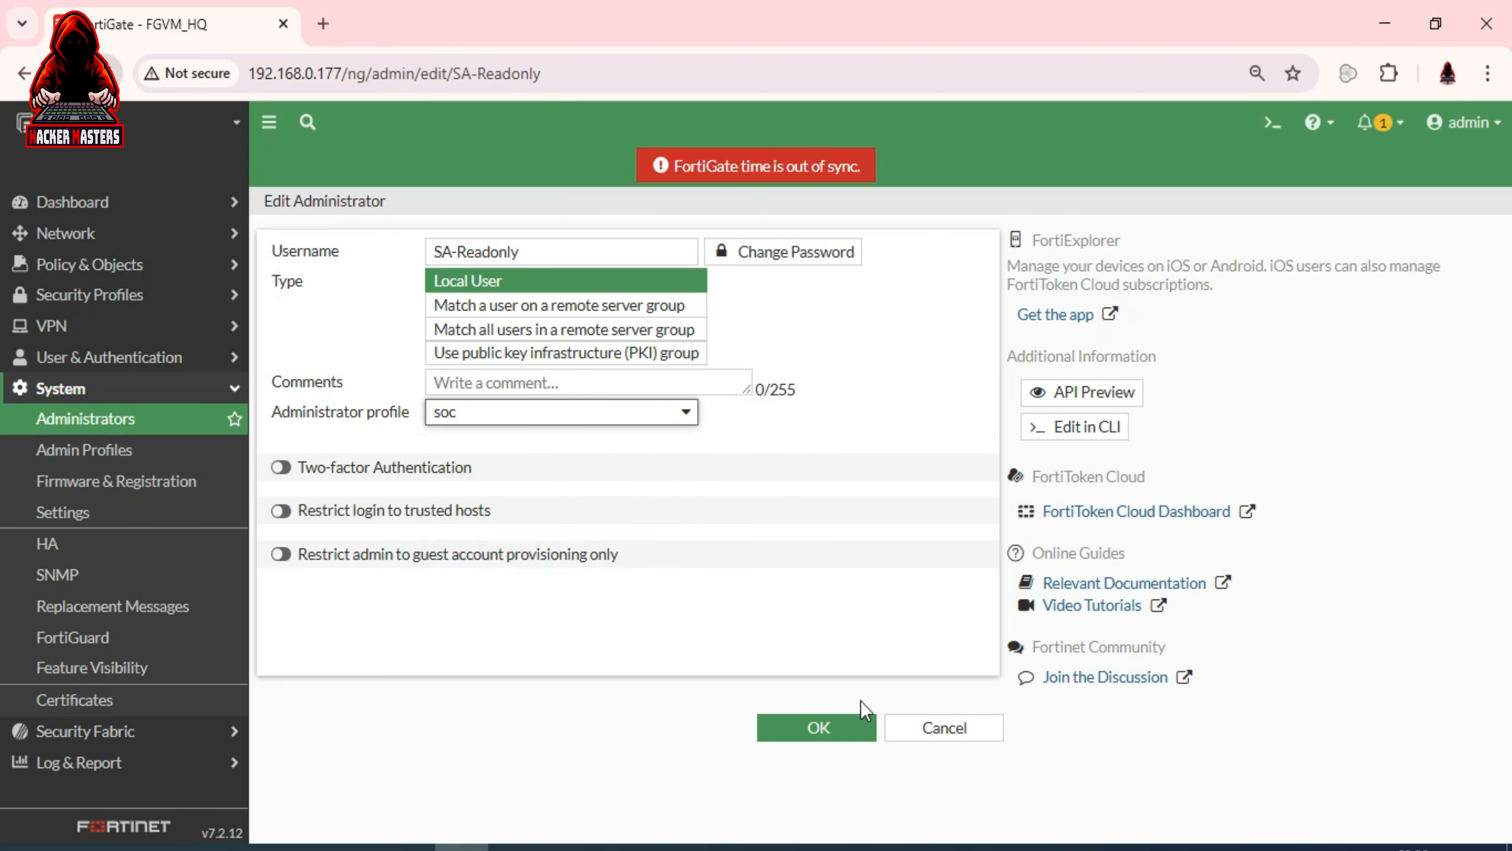
pyautogui.click(815, 729)
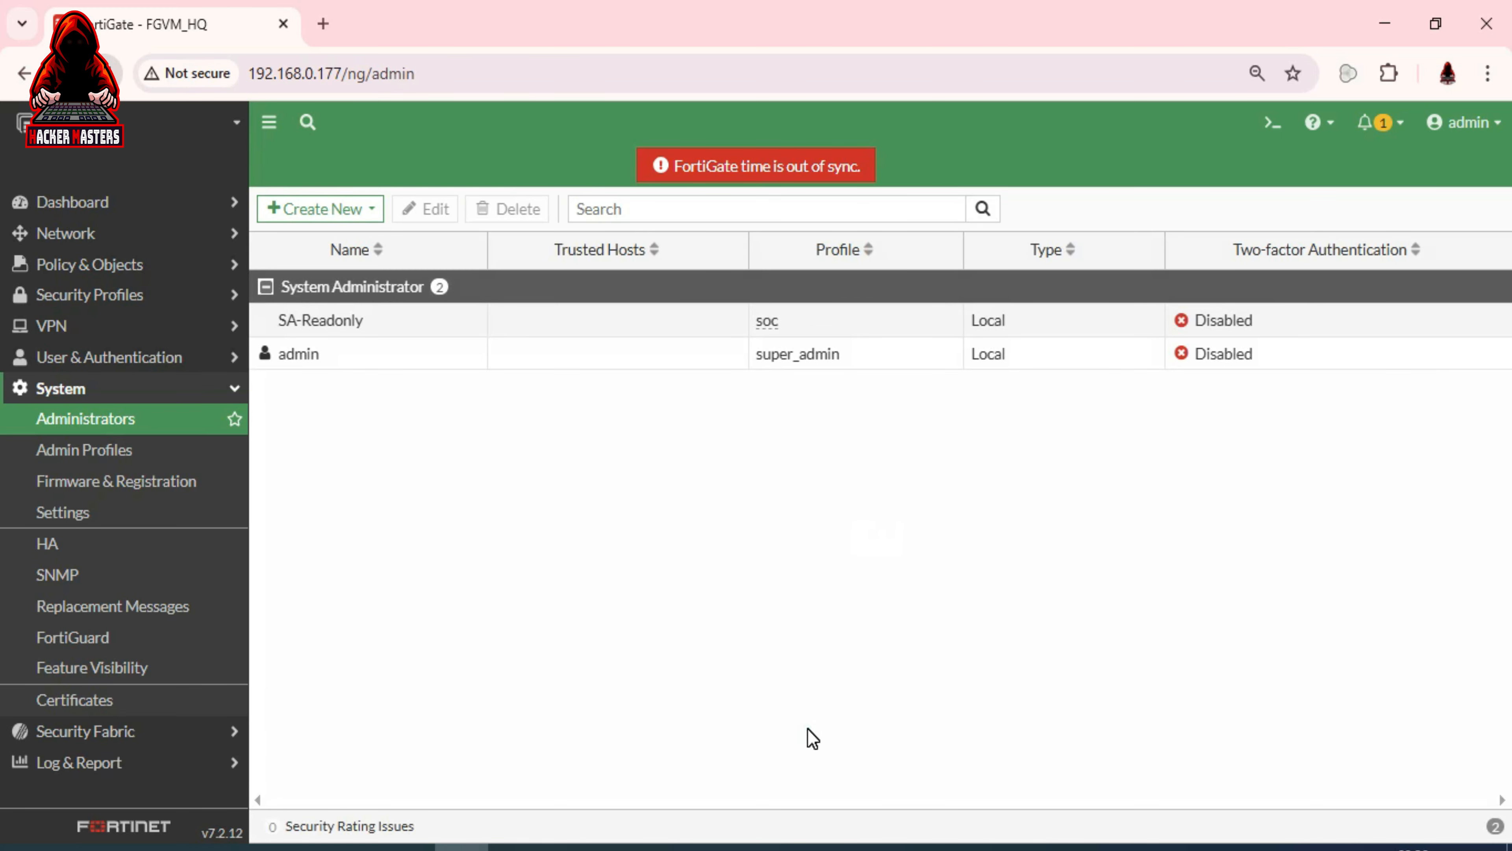
# Log out of admin and sign in with the saved SA-Readonly credentials
pyautogui.click(1477, 125)
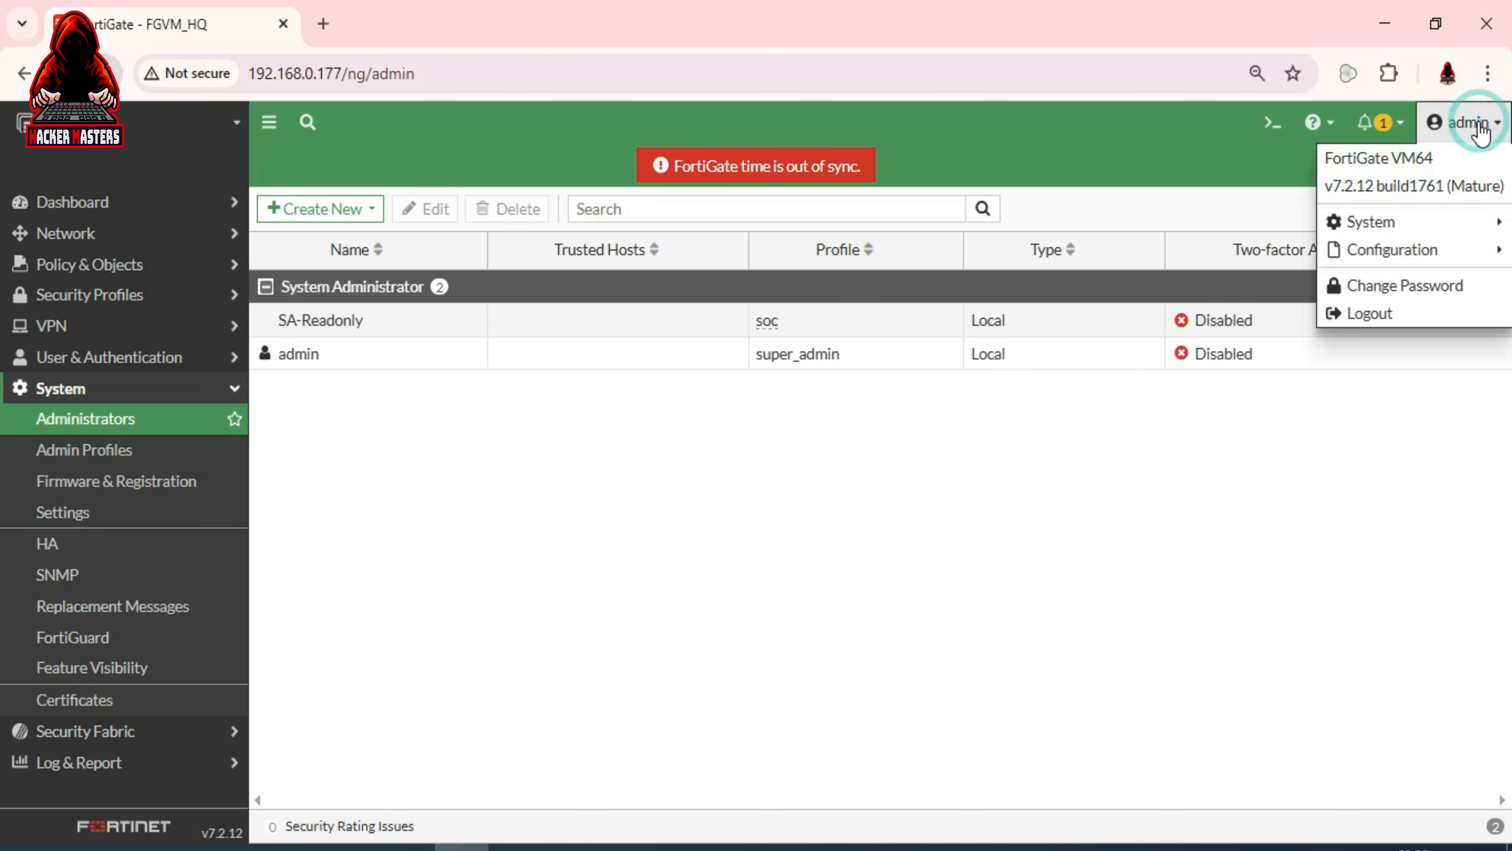
pyautogui.click(1396, 313)
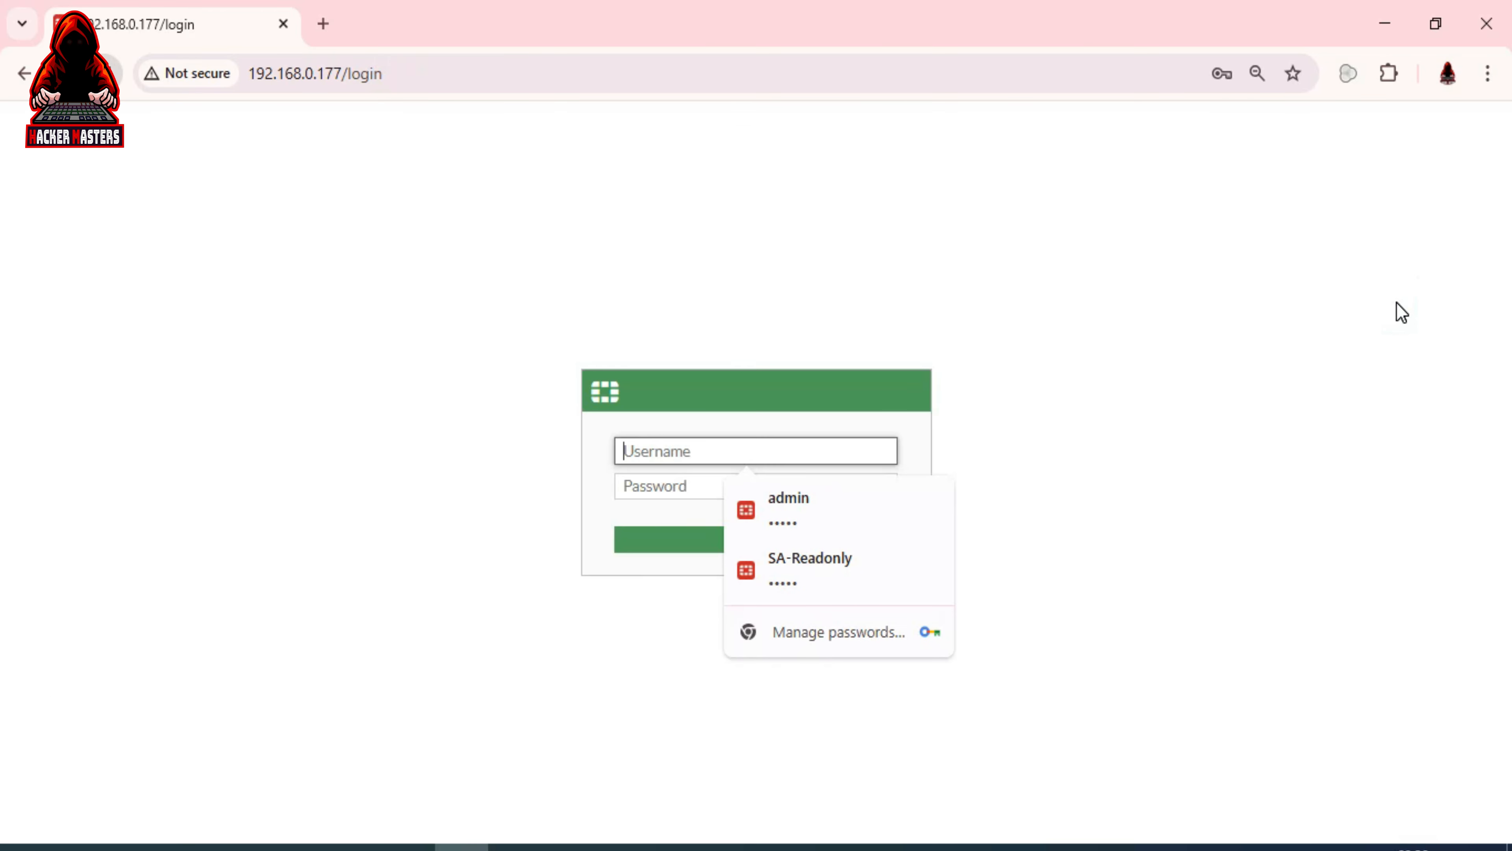
pyautogui.click(830, 560)
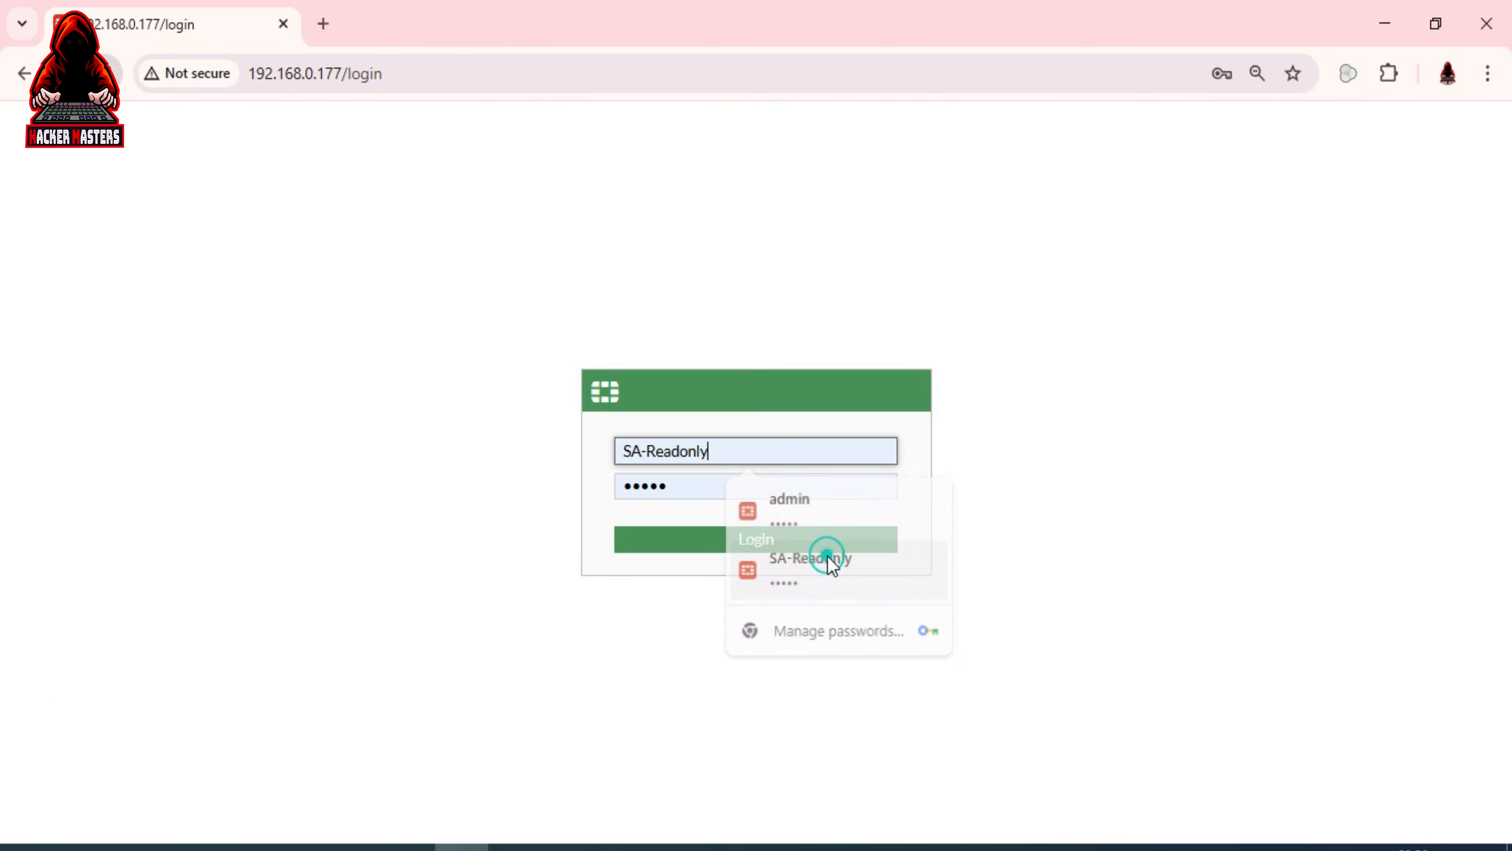
pyautogui.click(783, 546)
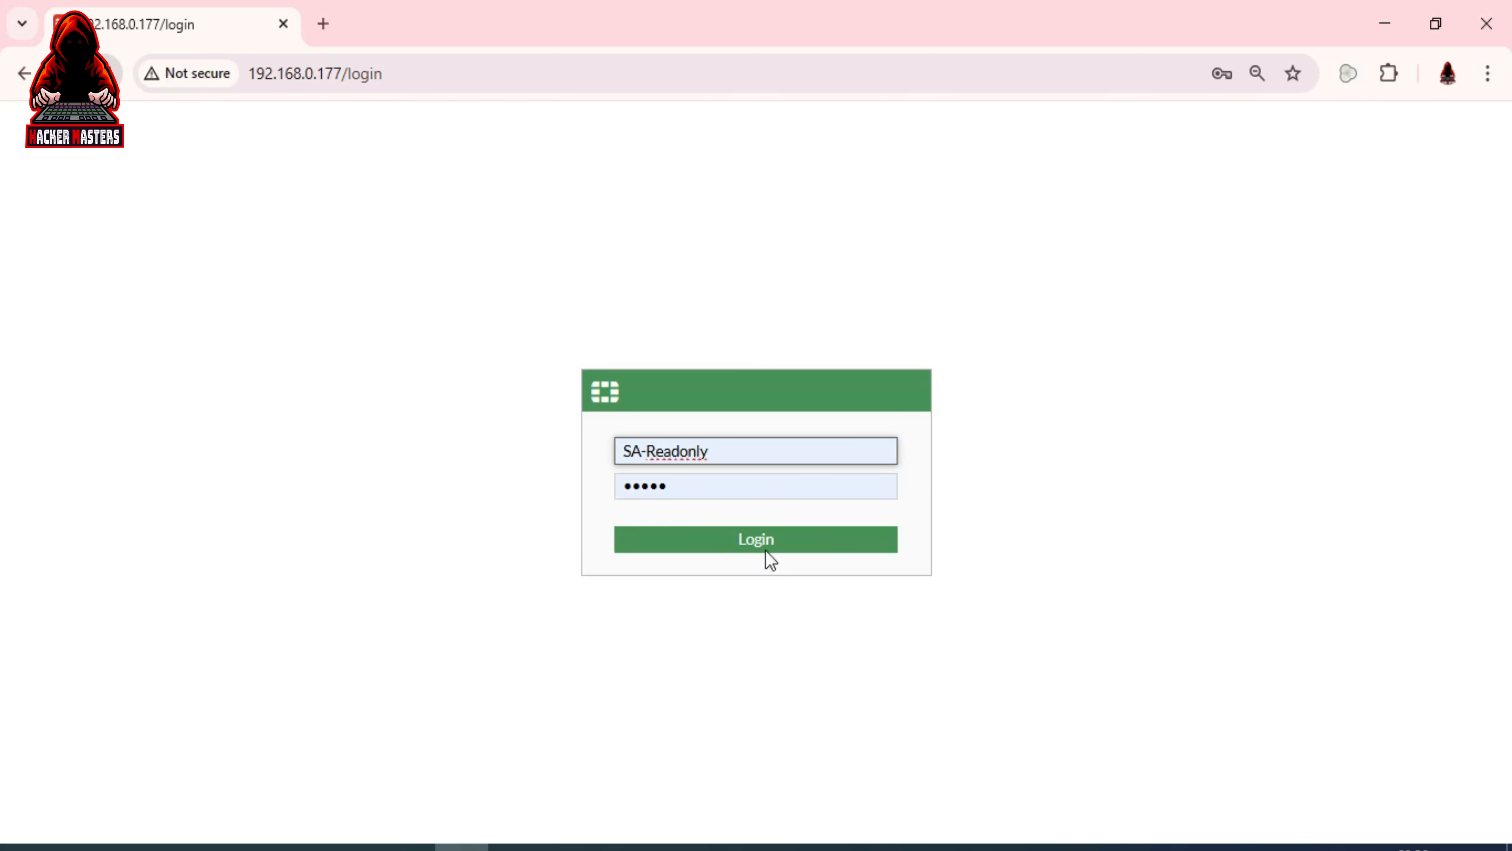
pyautogui.click(762, 545)
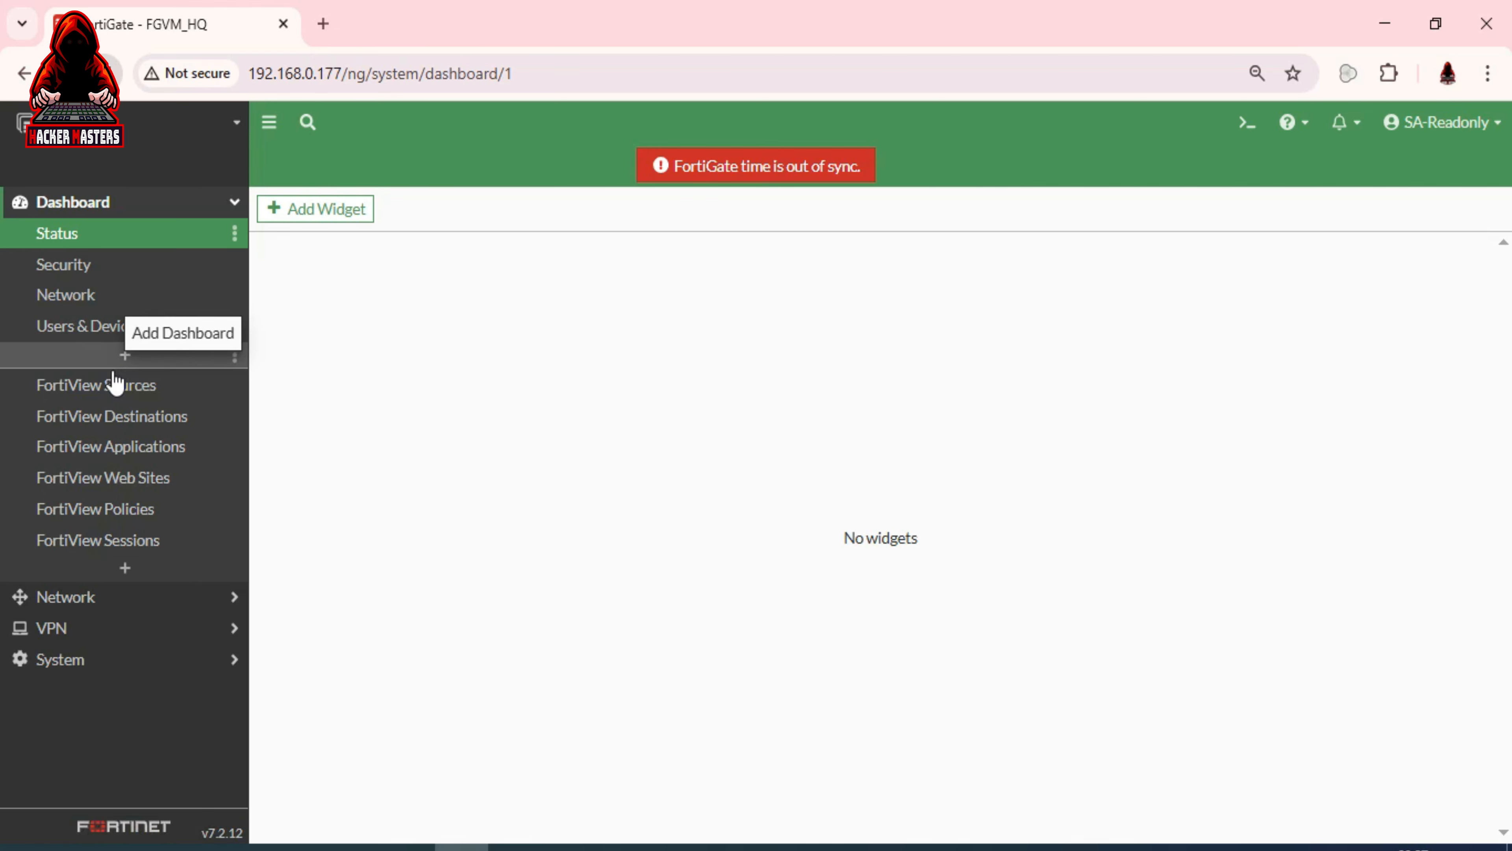
# Check the VPN pages Overlay Controller VPN and IPsec Tunnels, including IPsec creation options
pyautogui.click(106, 629)
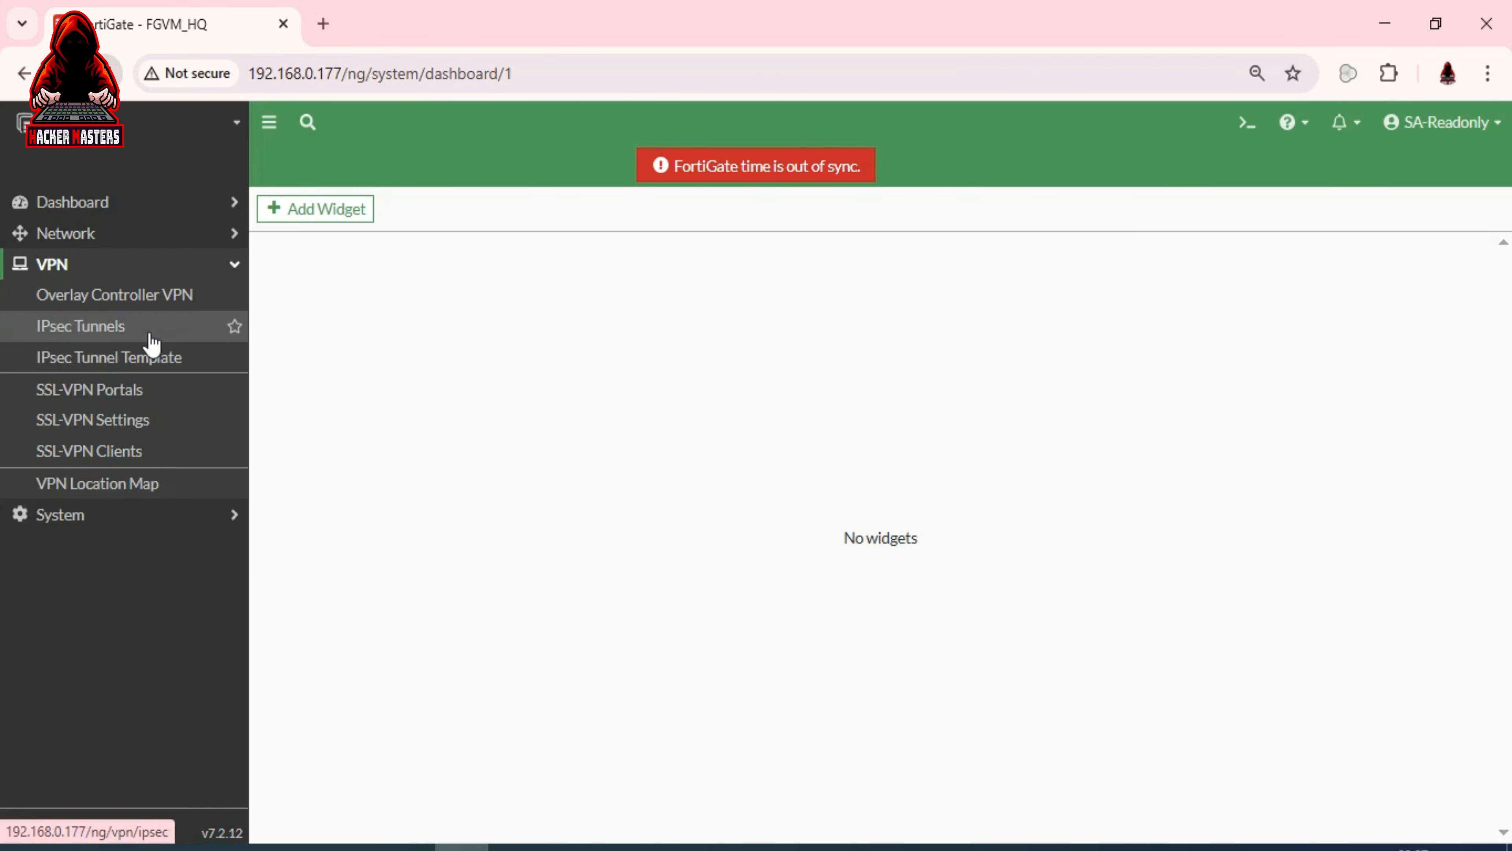
pyautogui.click(151, 301)
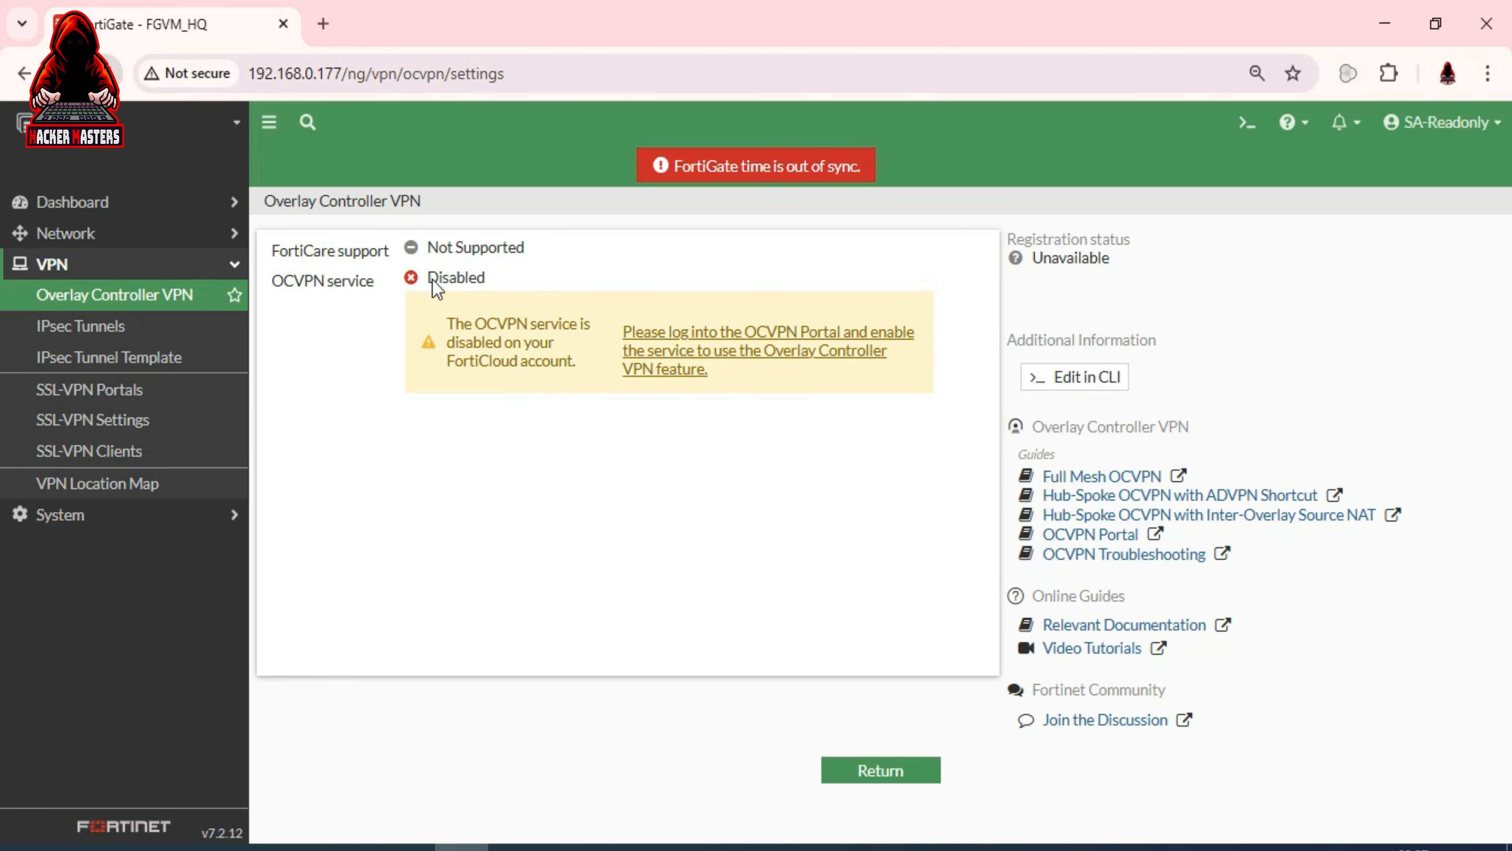
pyautogui.click(74, 345)
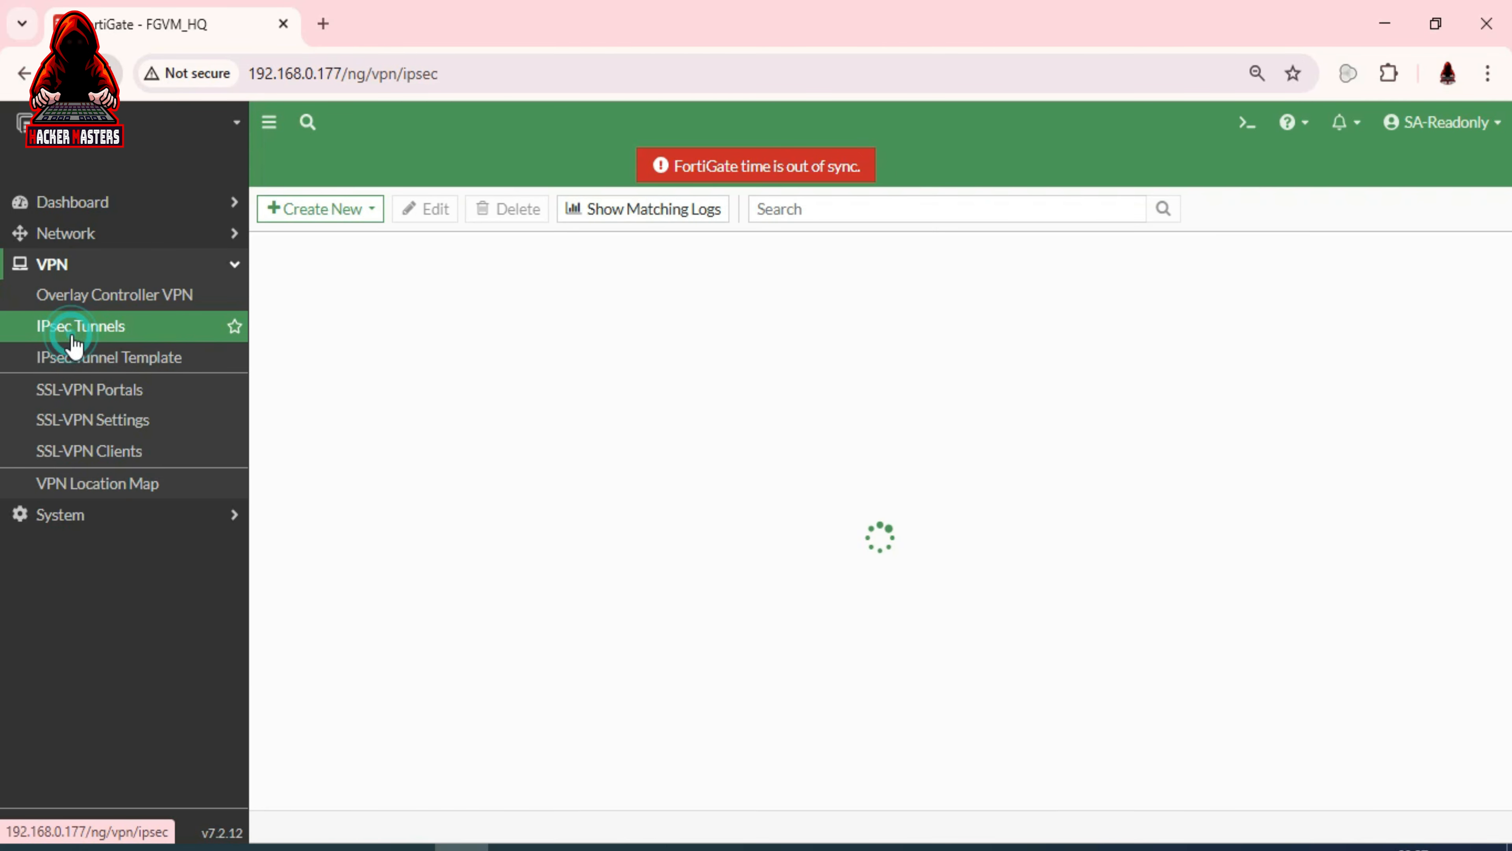
pyautogui.click(332, 210)
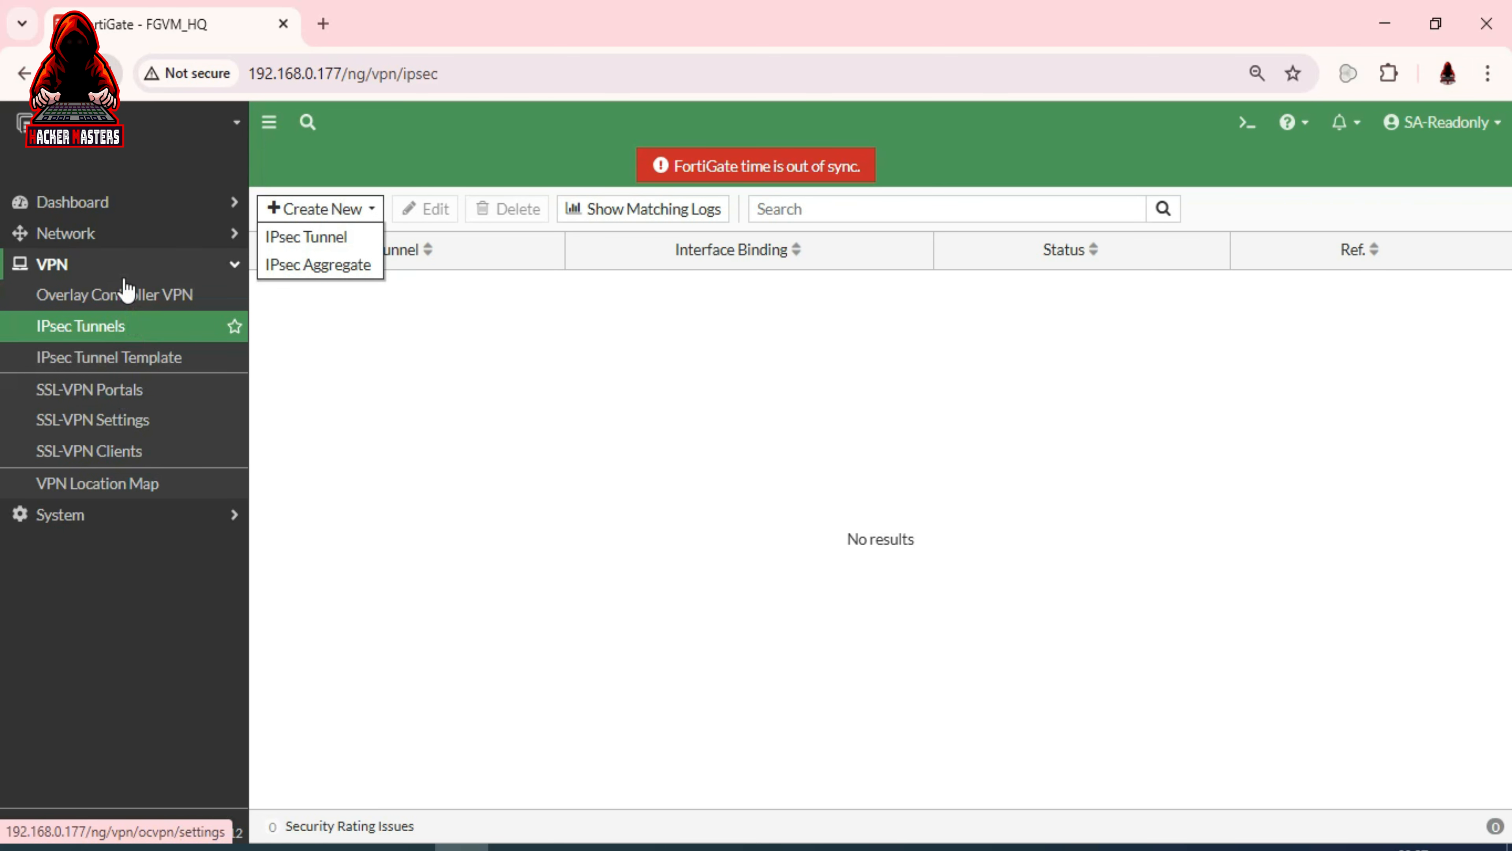
# Visit Network Interfaces, SD-WAN, Static Routes, Policy Routes, RIP and OSPF pages
pyautogui.click(105, 233)
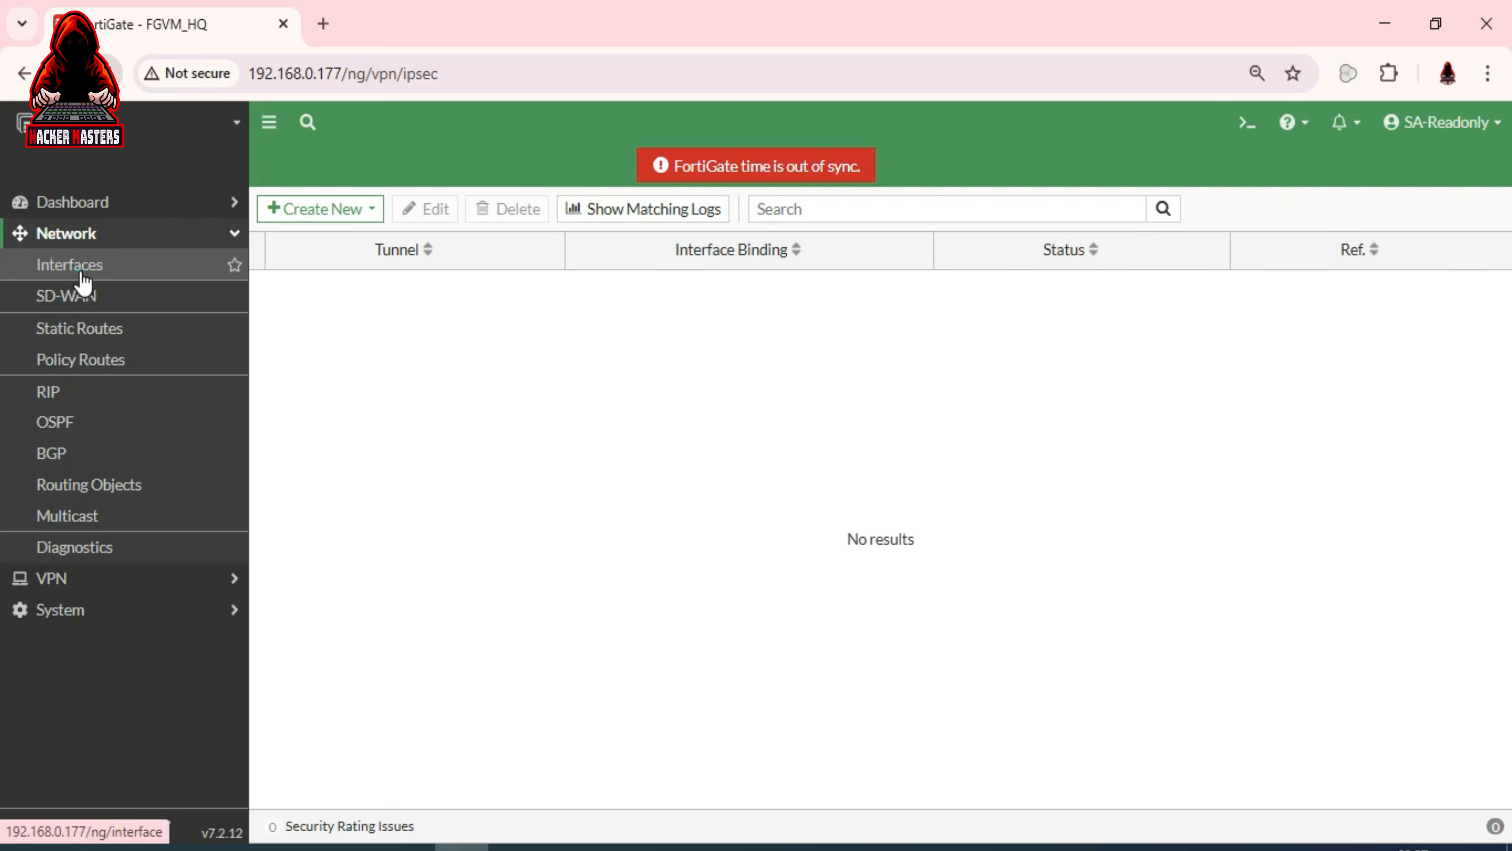
pyautogui.click(83, 274)
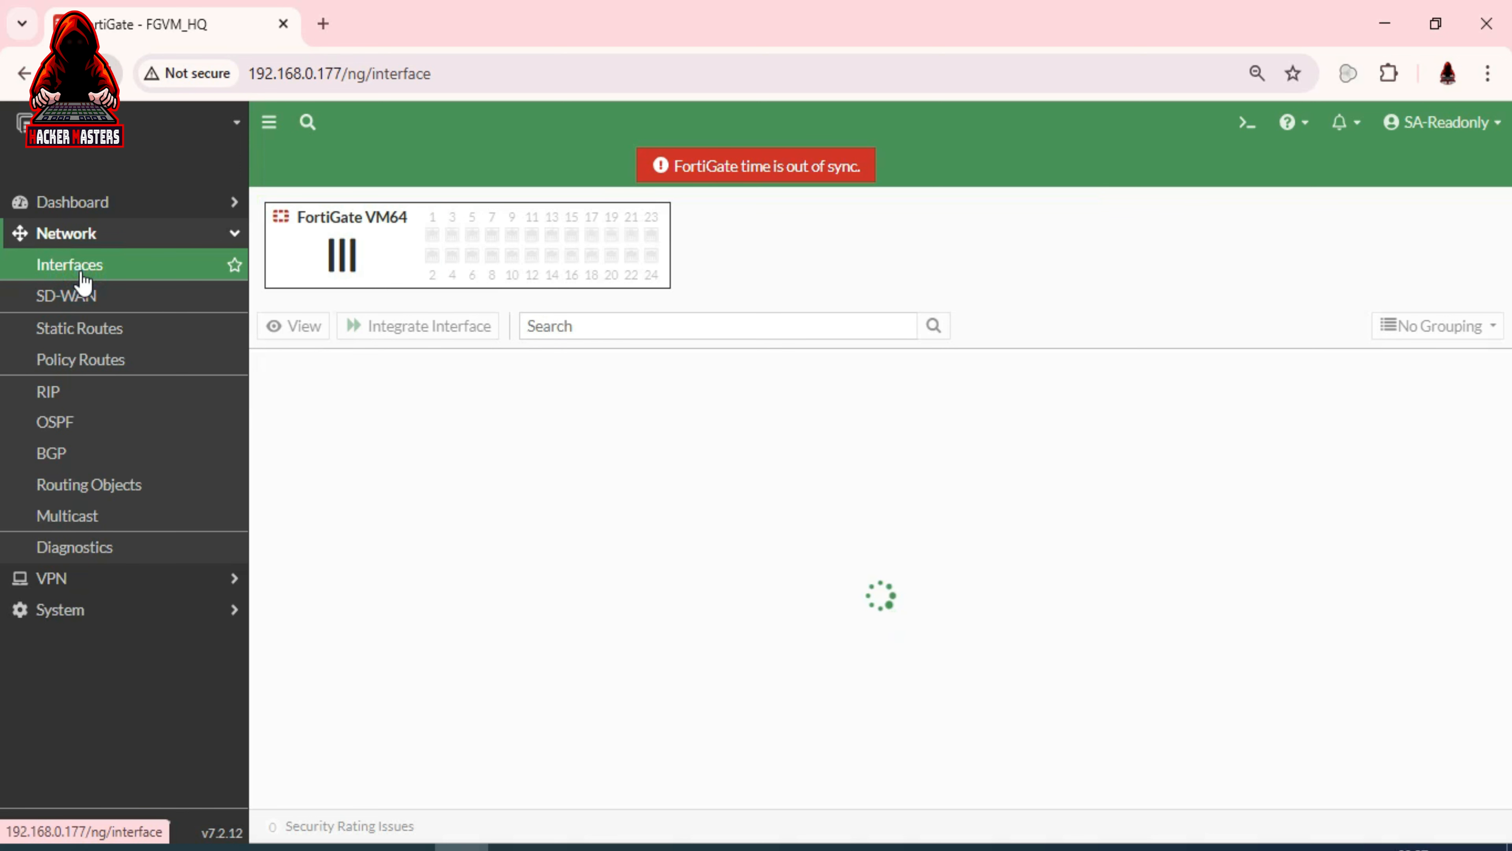
pyautogui.click(98, 298)
pyautogui.click(90, 328)
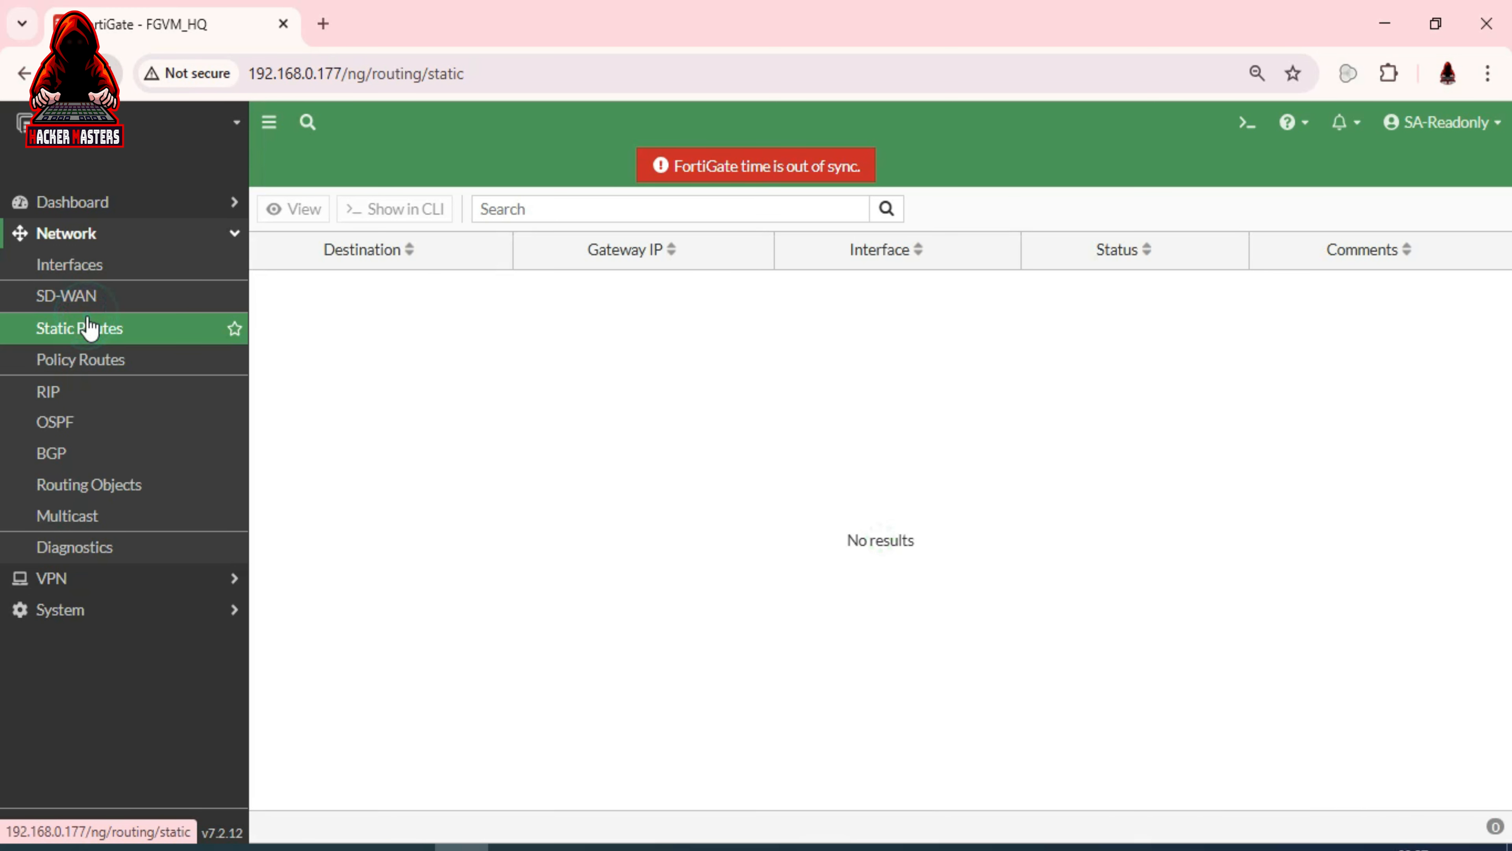
pyautogui.click(76, 360)
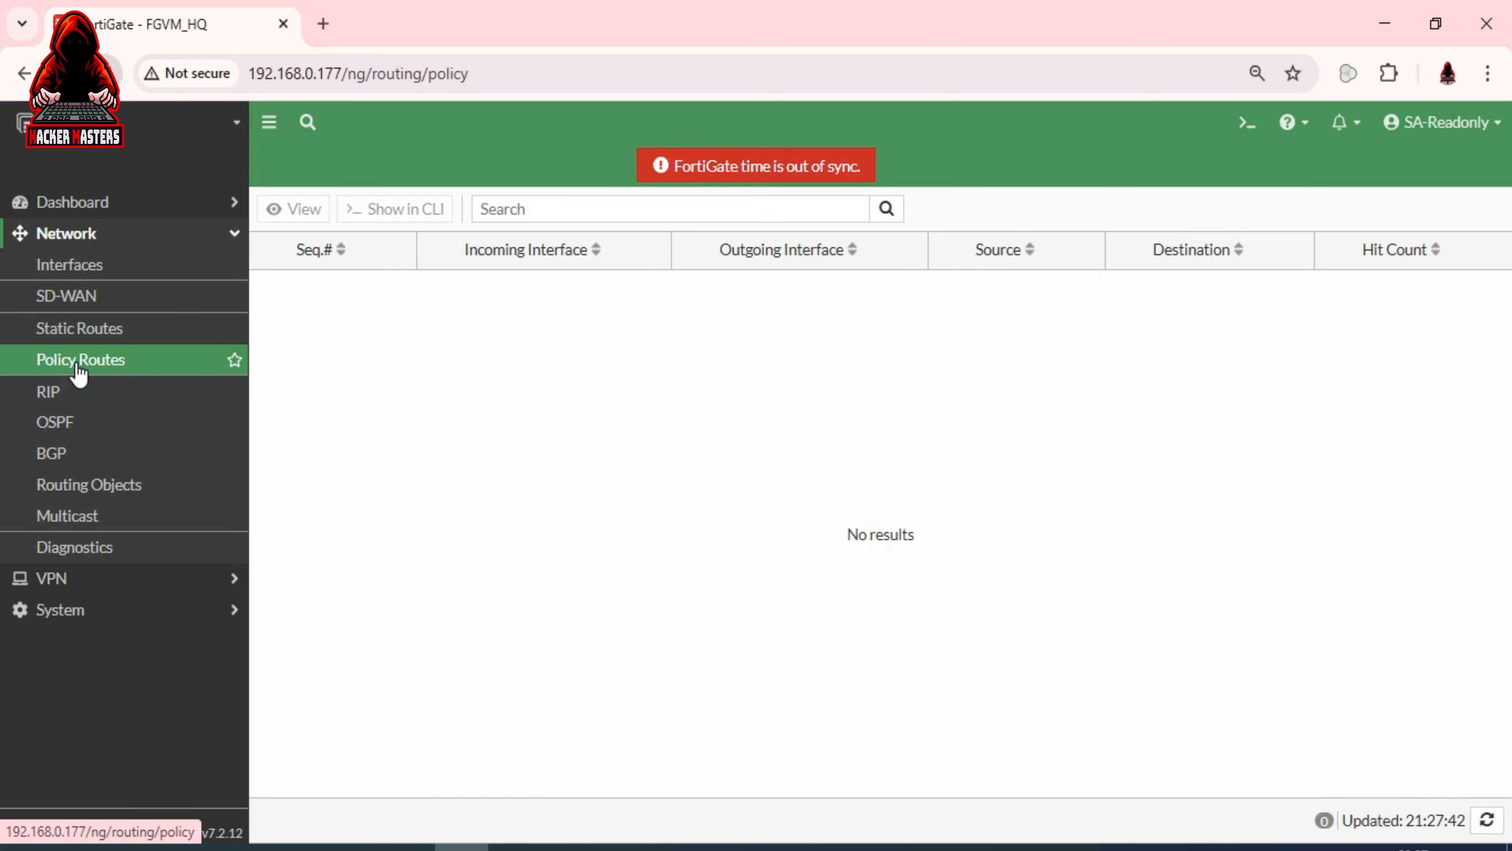
pyautogui.click(58, 396)
pyautogui.click(68, 421)
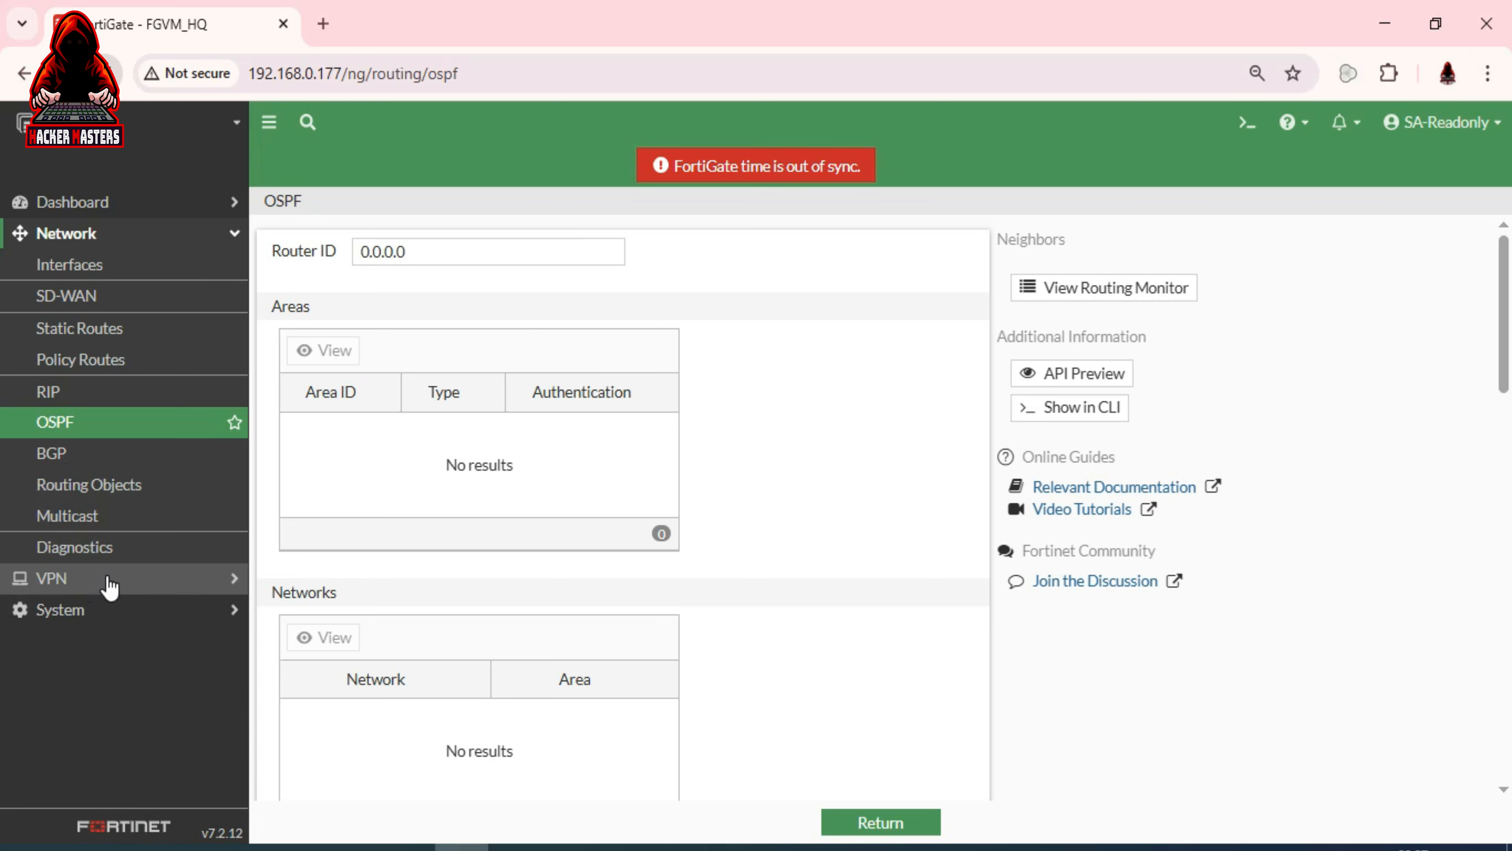
pyautogui.click(83, 582)
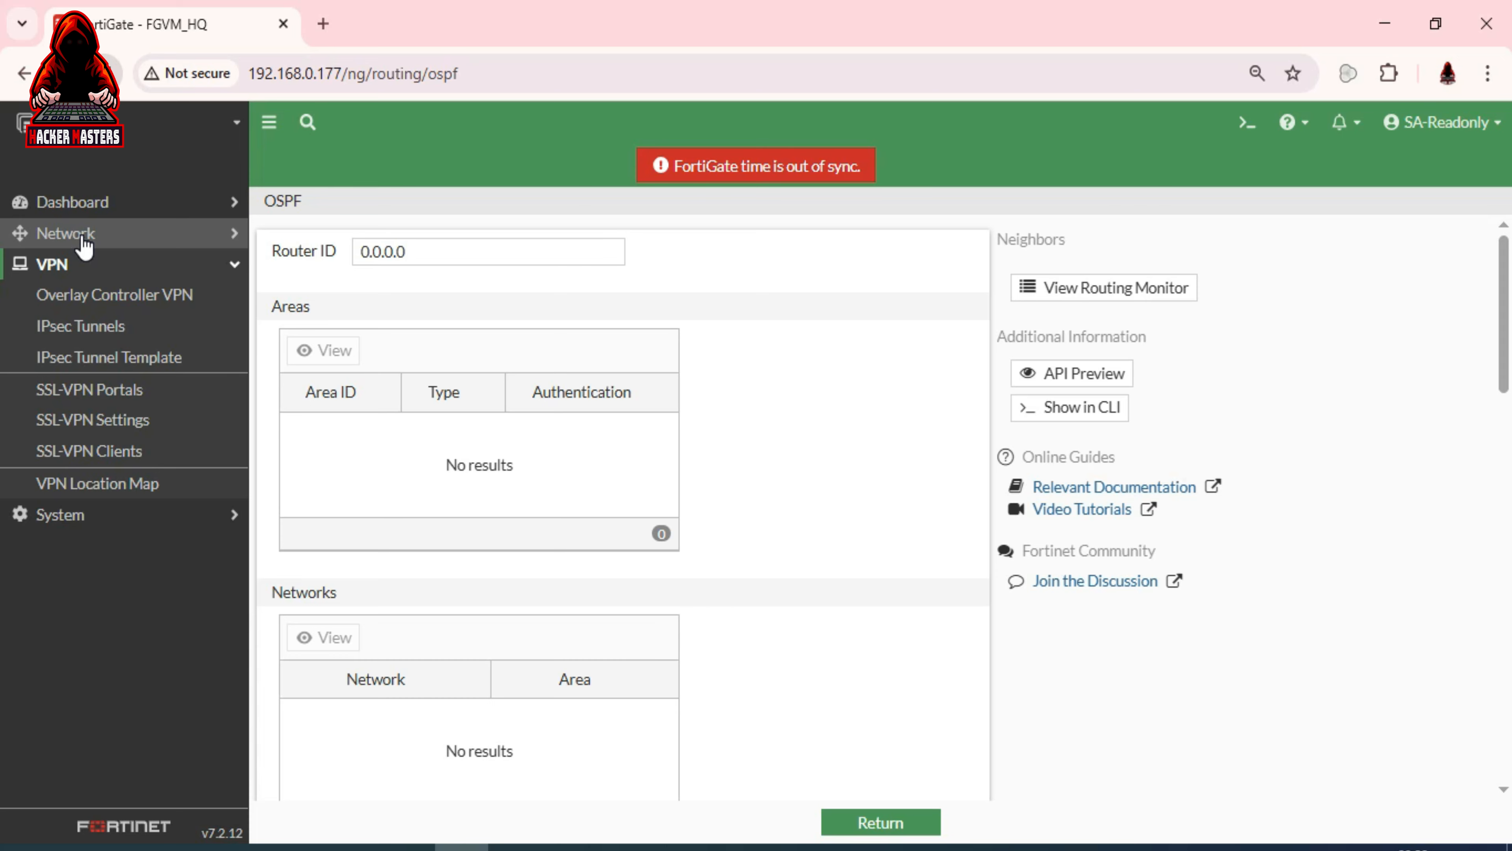
# Check the Status dashboard and System Certificates list, then open the SA-Readonly account menu
pyautogui.click(90, 206)
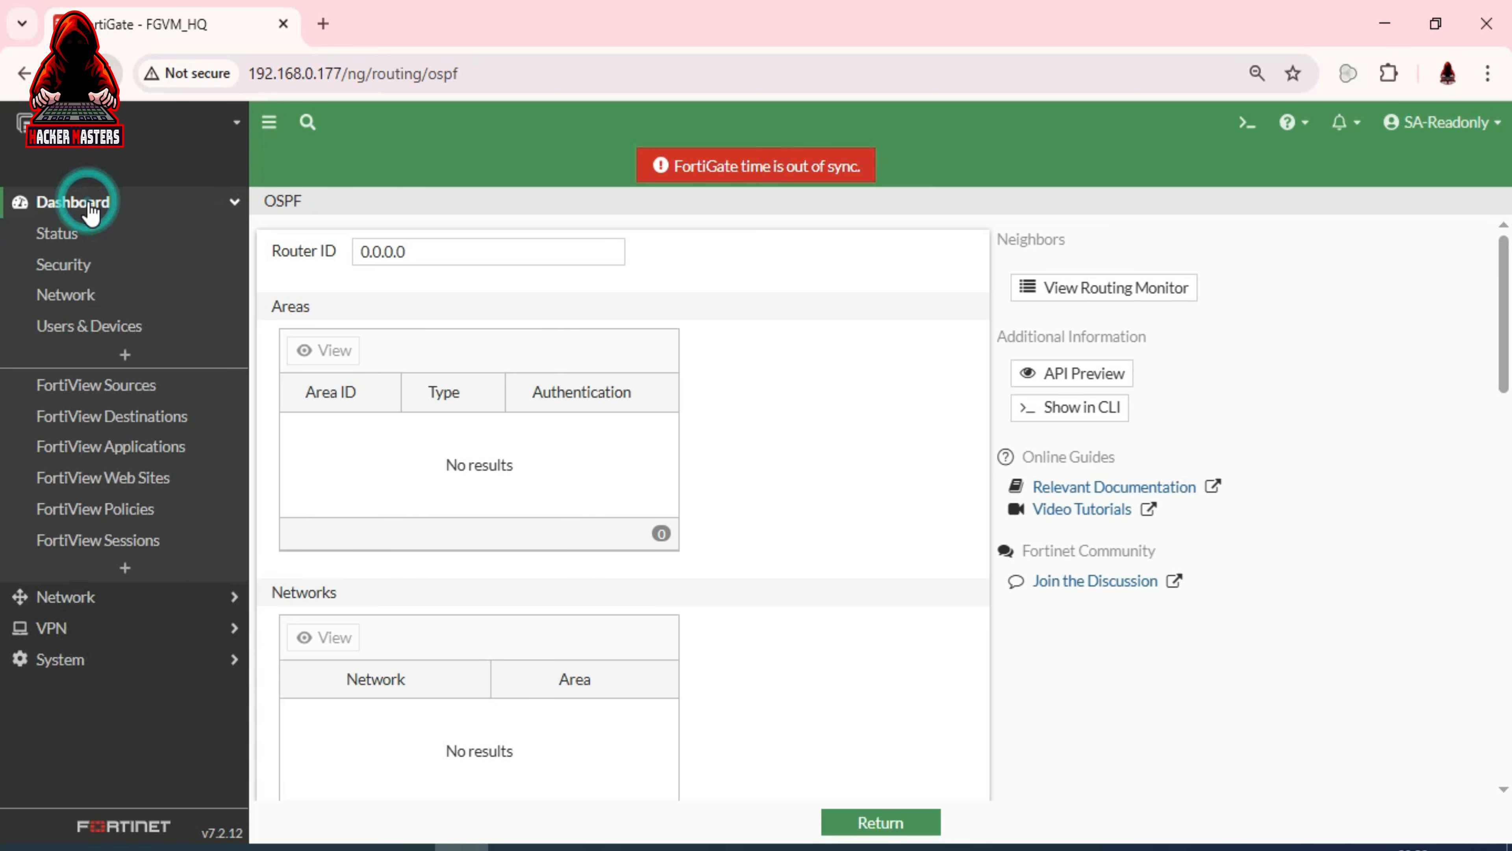
pyautogui.click(59, 236)
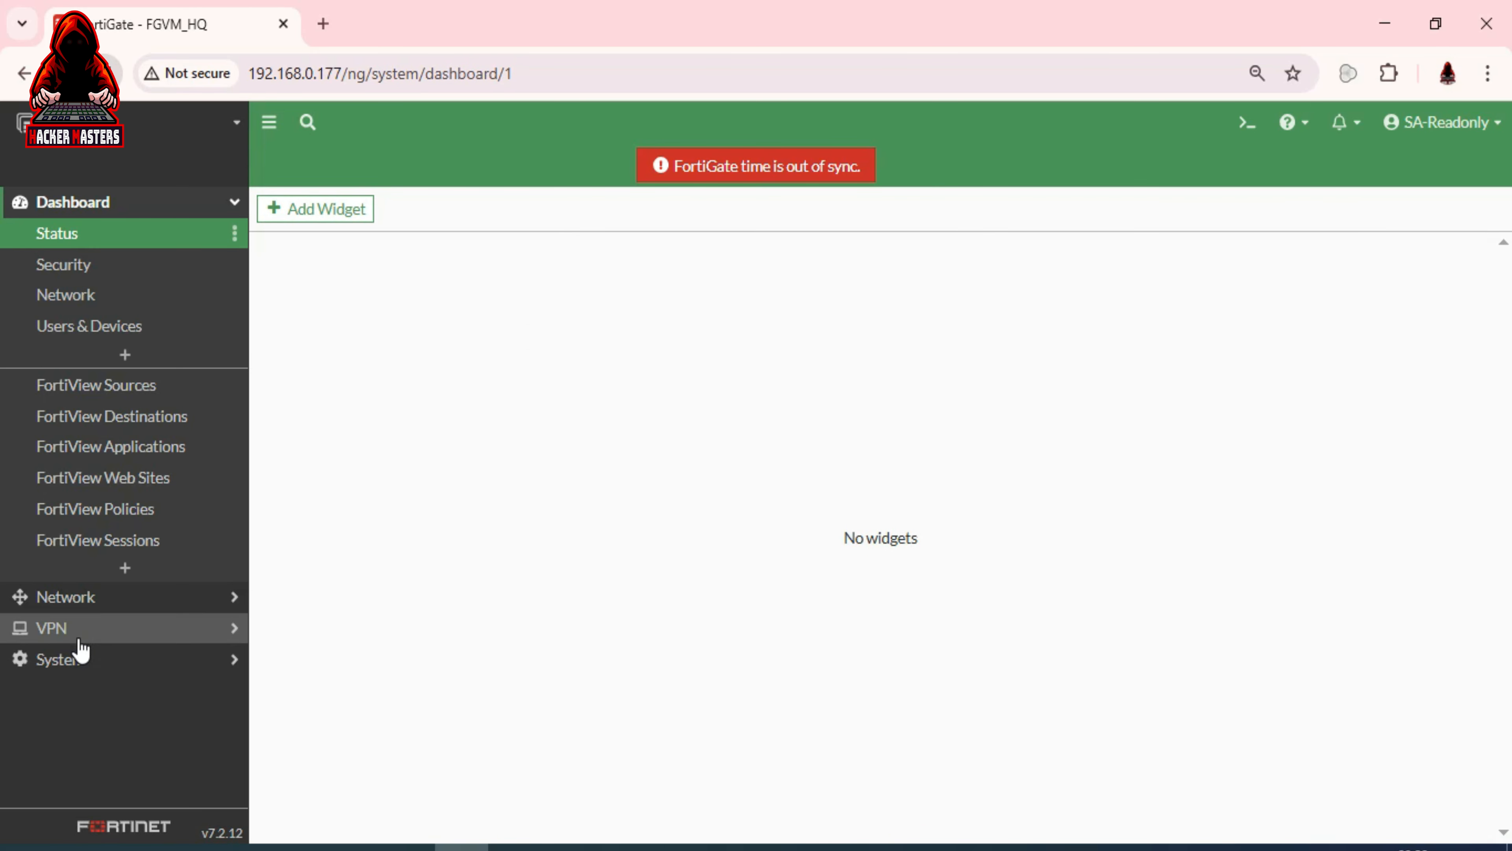
pyautogui.click(77, 657)
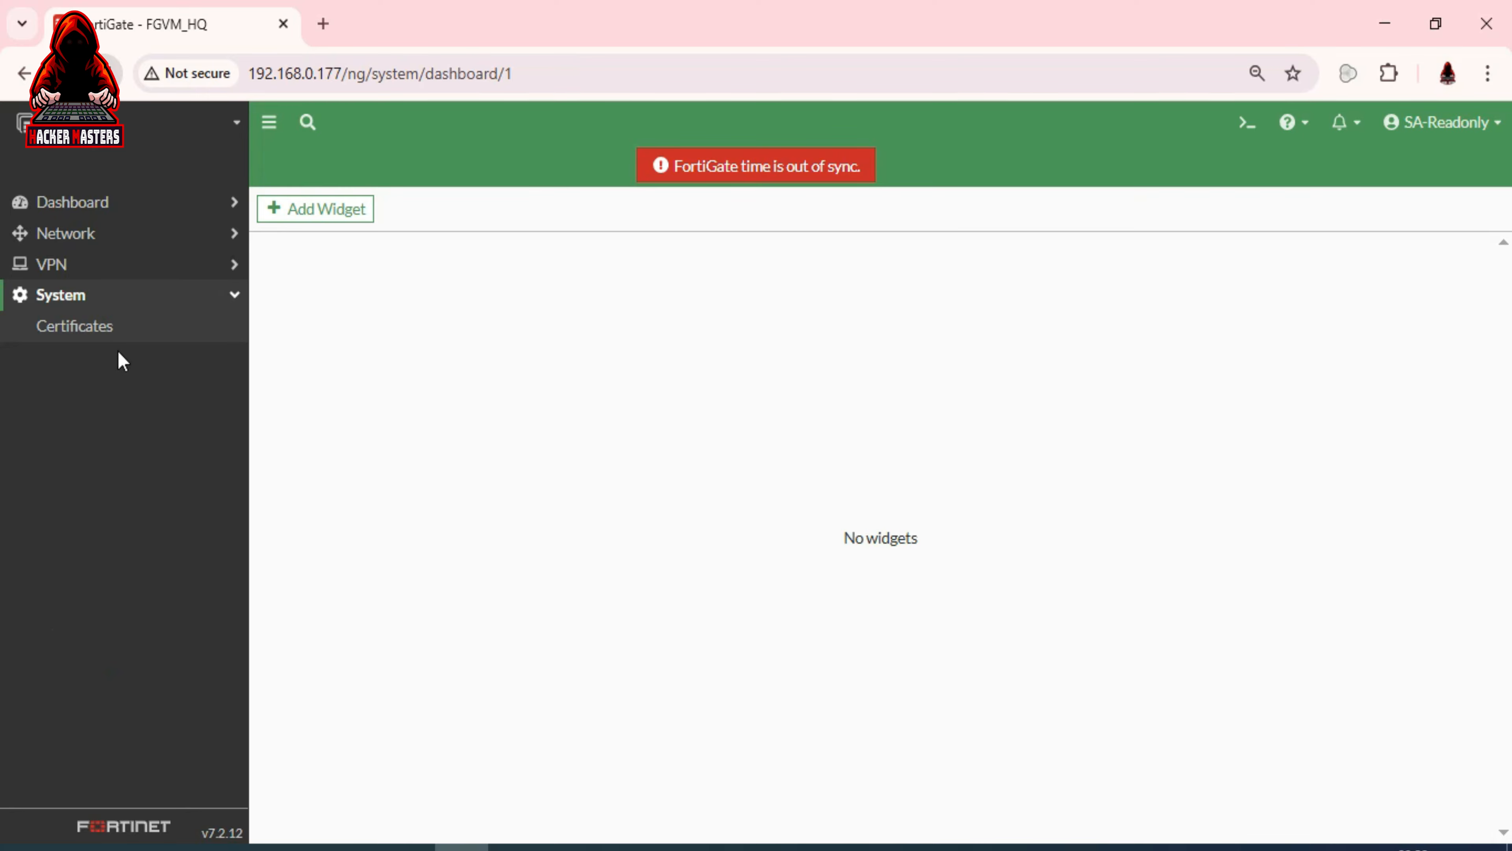
pyautogui.click(107, 332)
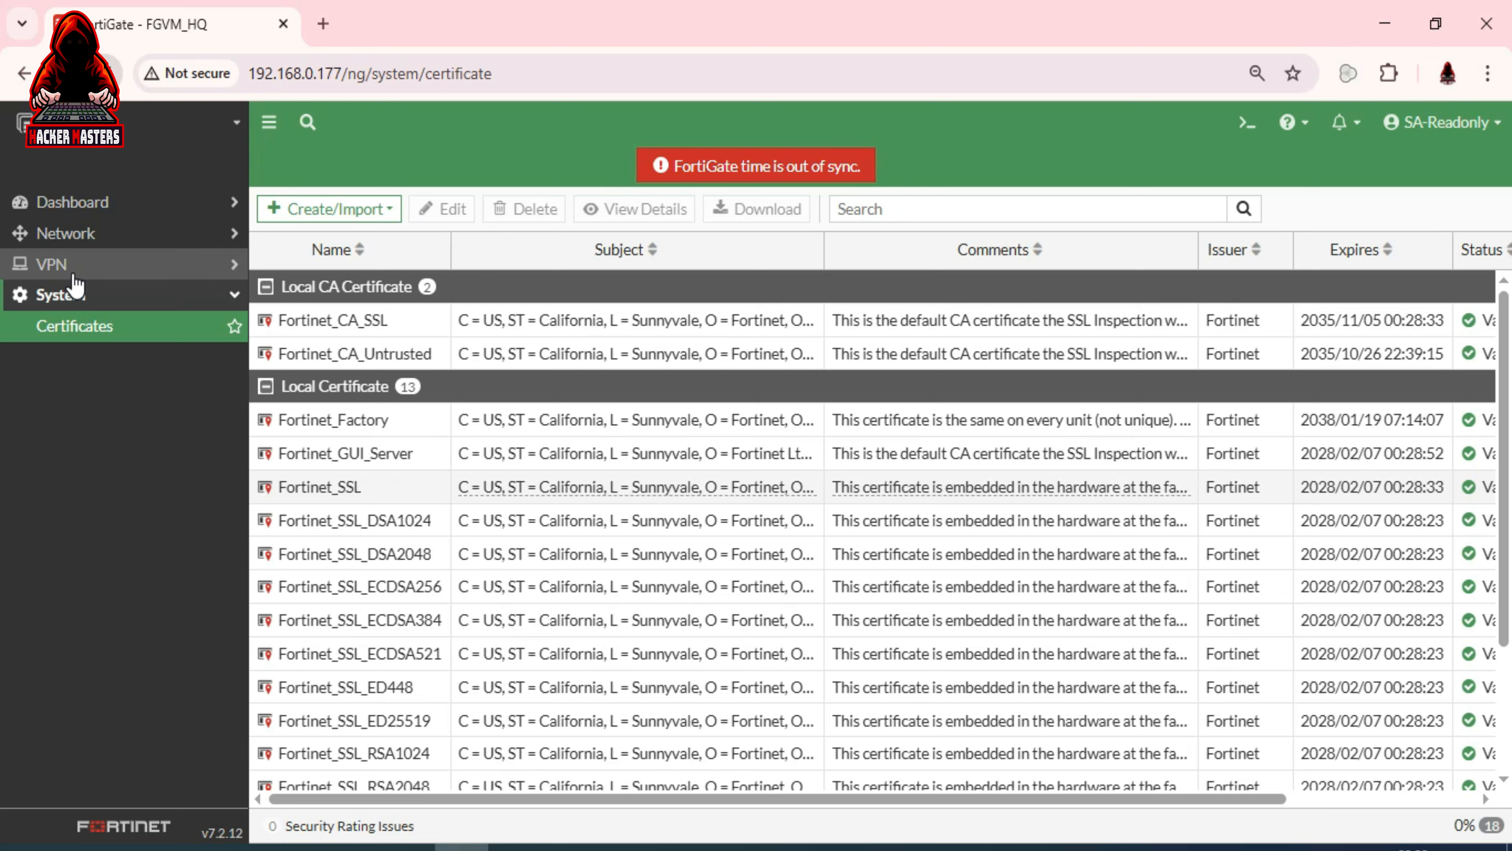
pyautogui.moveTo(511, 432)
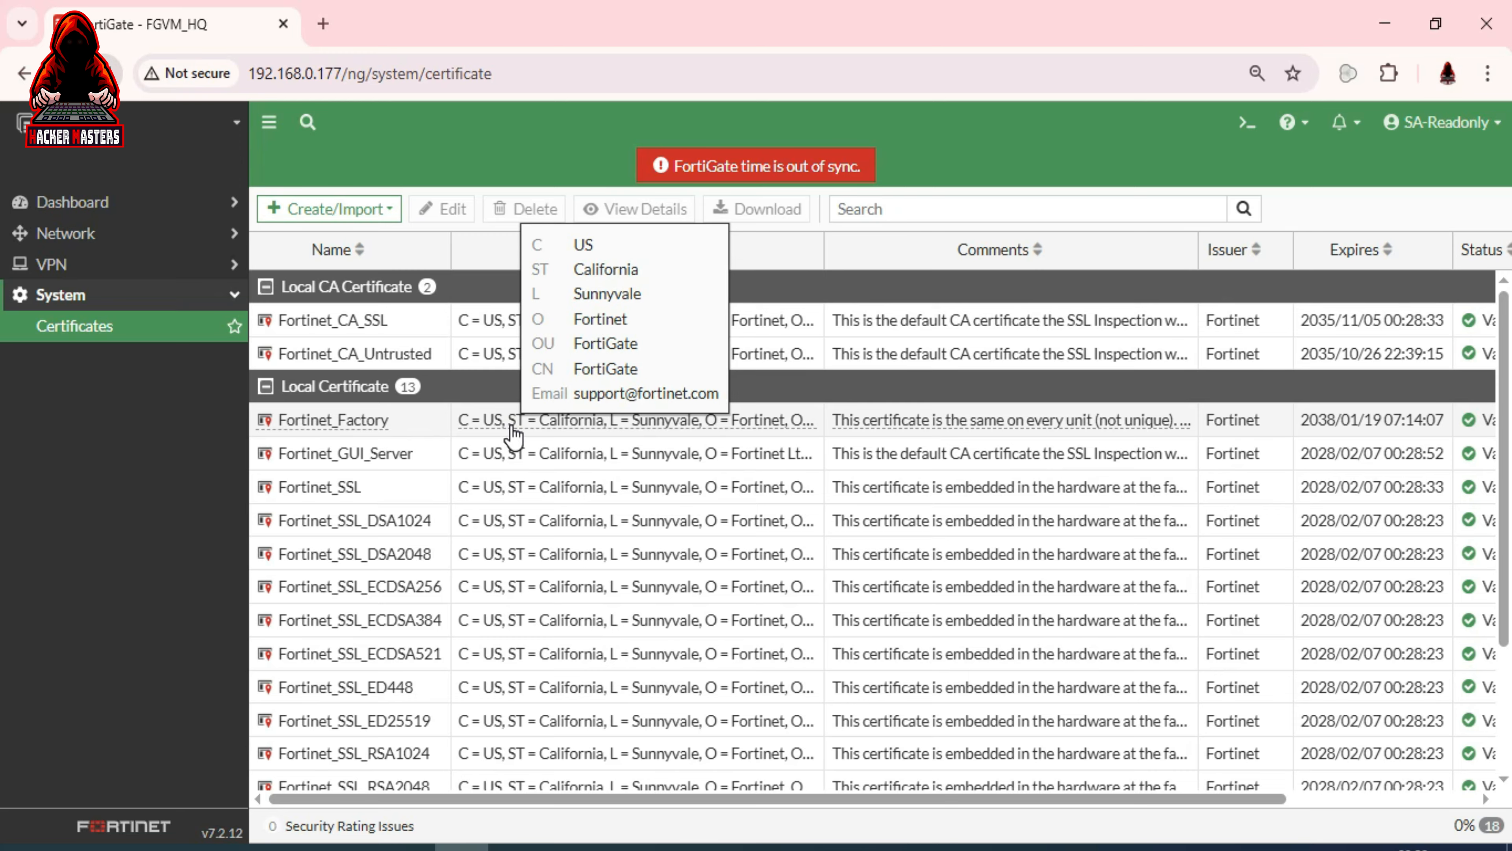
pyautogui.click(1481, 132)
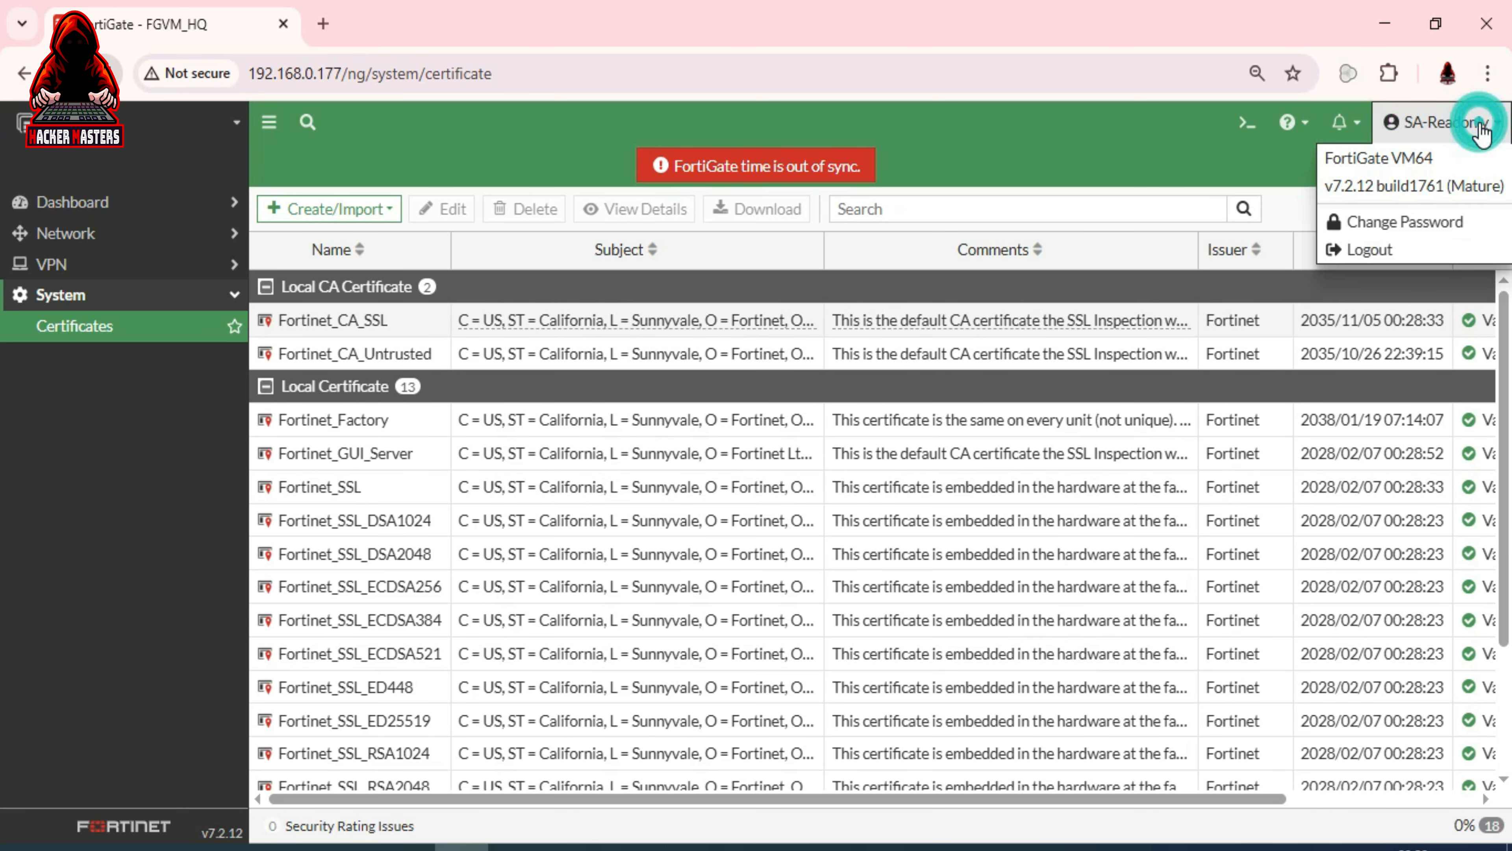
# Log out and sign in as admin with saved credentials, dismissing the password warning
pyautogui.click(1368, 249)
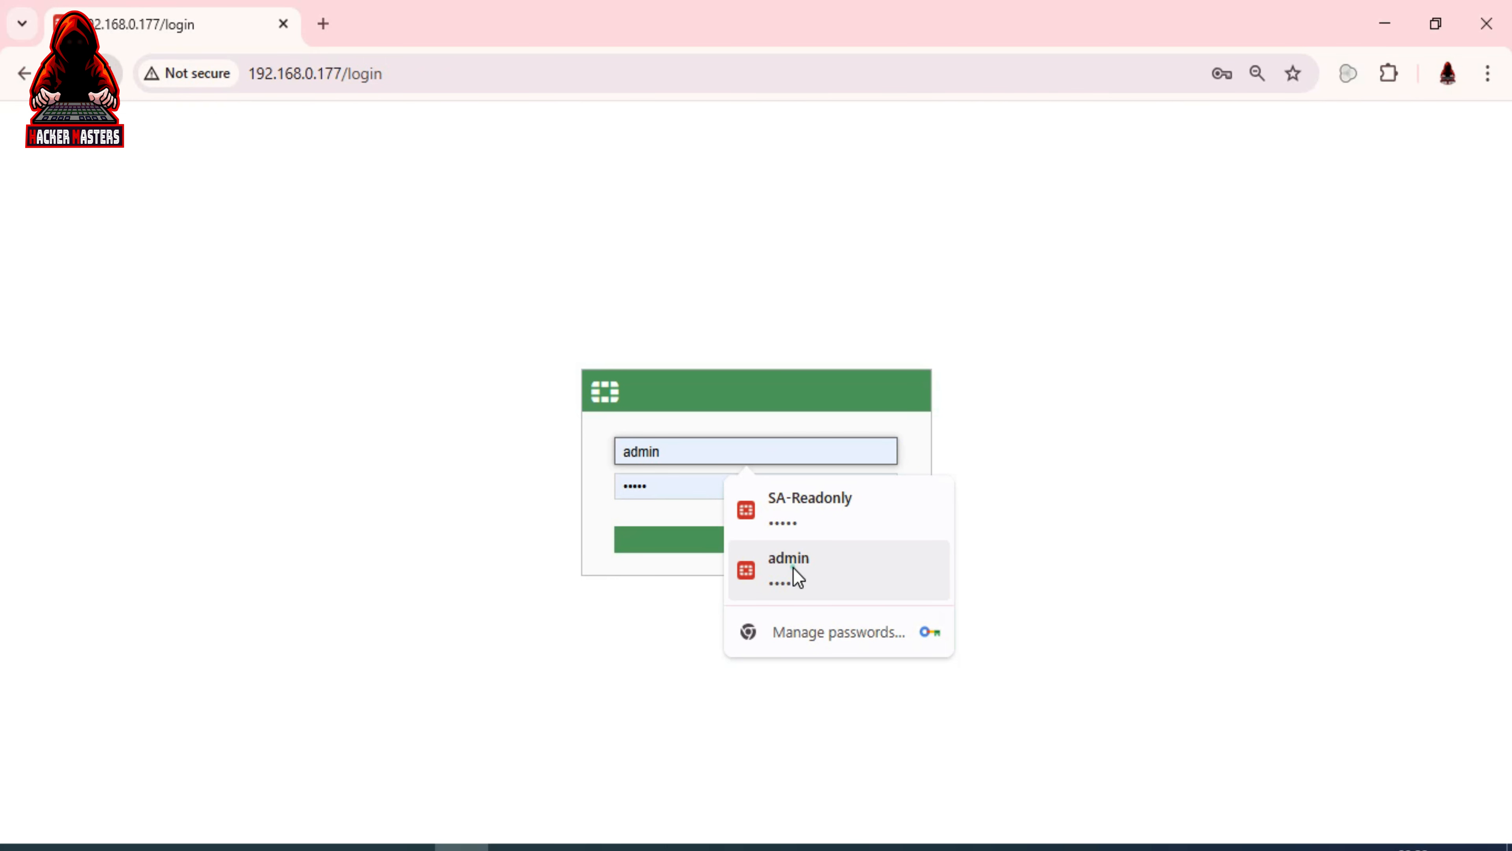
pyautogui.click(793, 567)
pyautogui.click(752, 540)
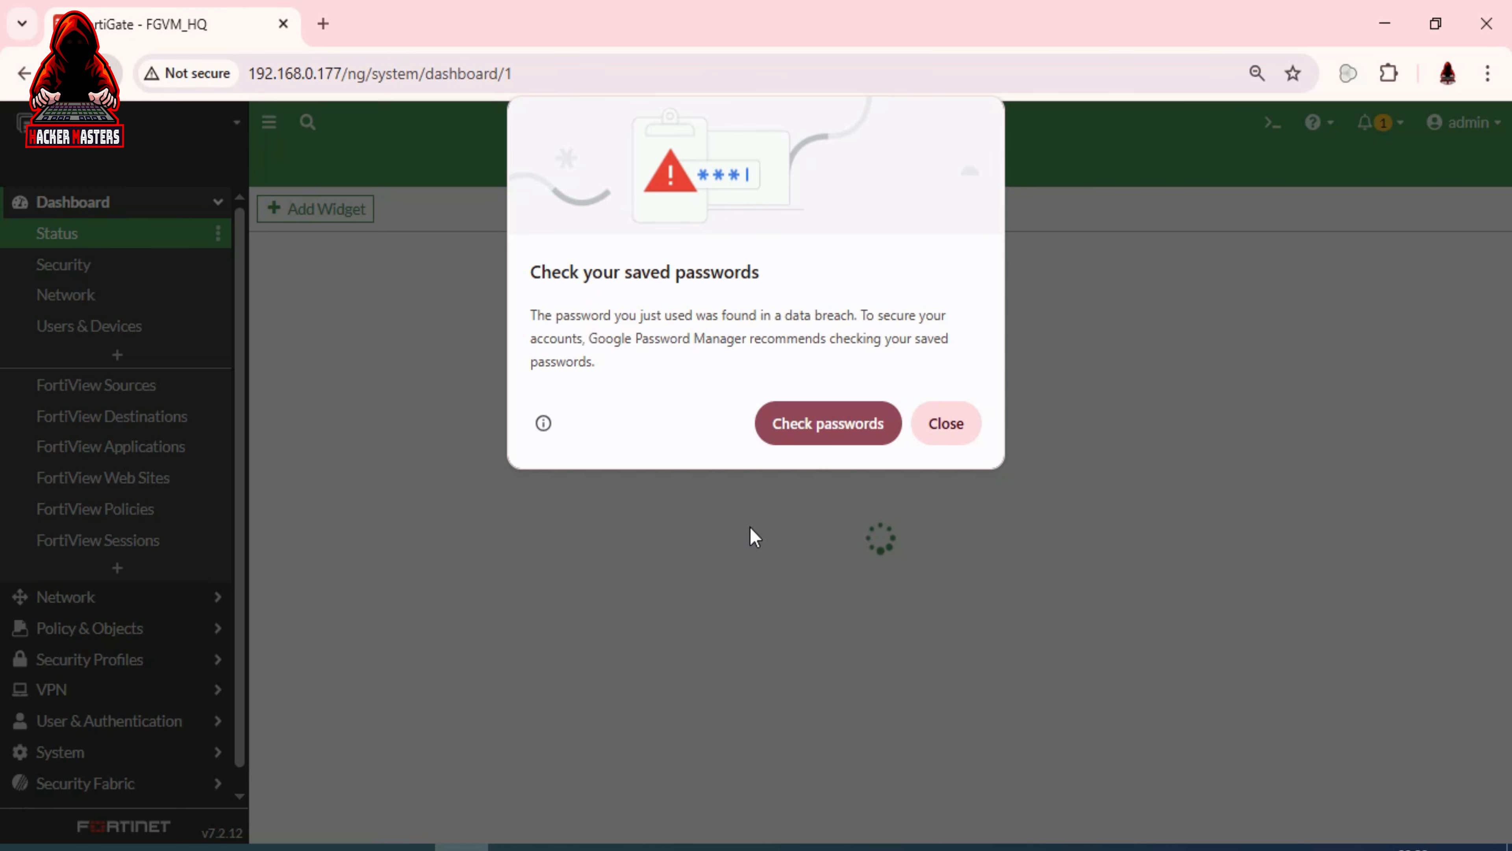
pyautogui.click(949, 423)
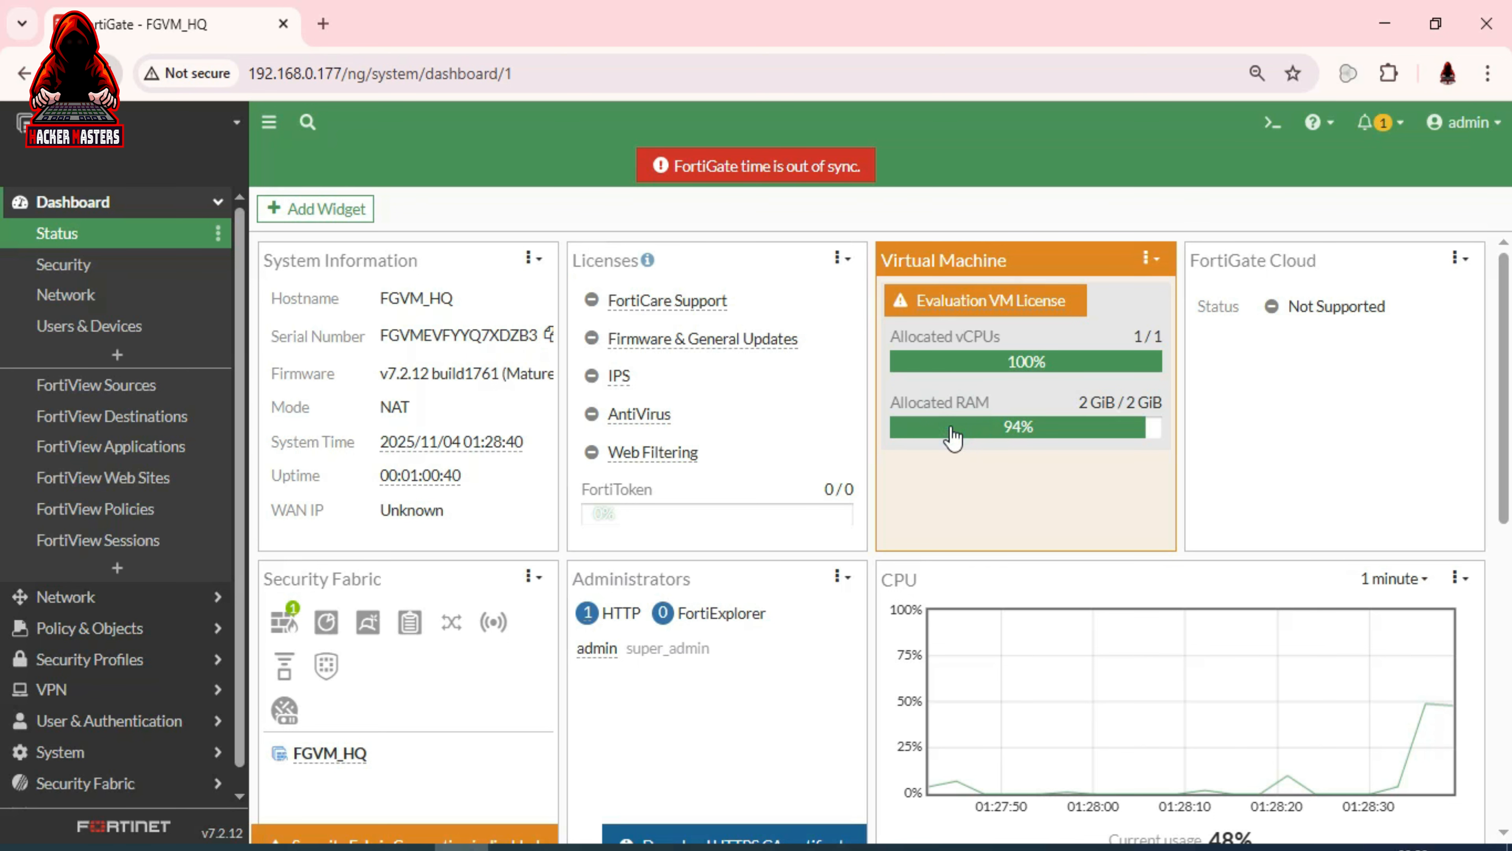
# Expand the Network and System sections and show the Administrators list
pyautogui.click(70, 599)
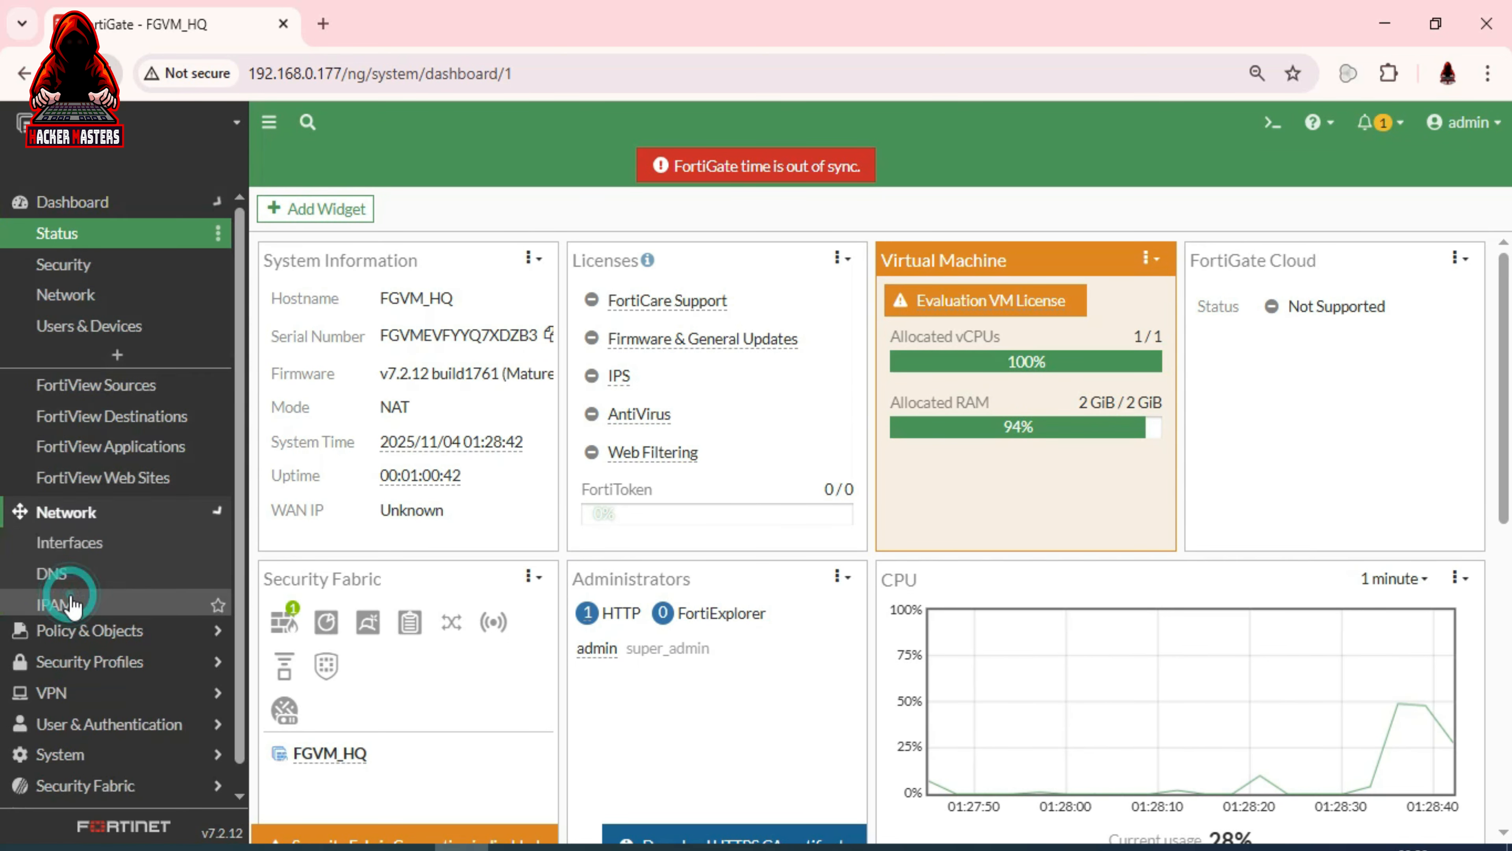
pyautogui.click(75, 766)
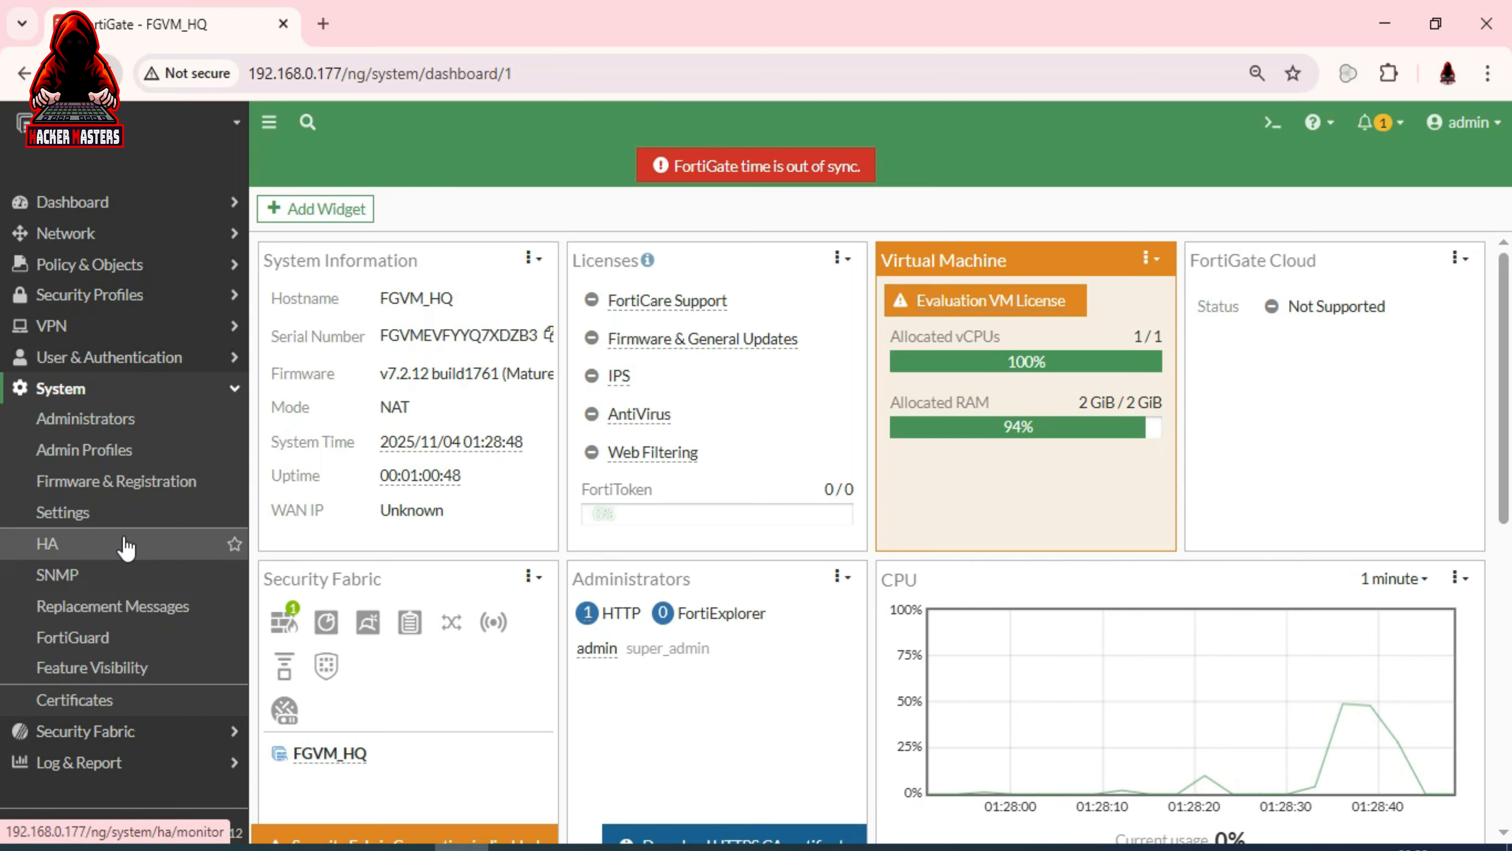
pyautogui.click(120, 421)
# Open the soc profile from Admin Profiles and scroll through its Access Permissions table
pyautogui.click(105, 451)
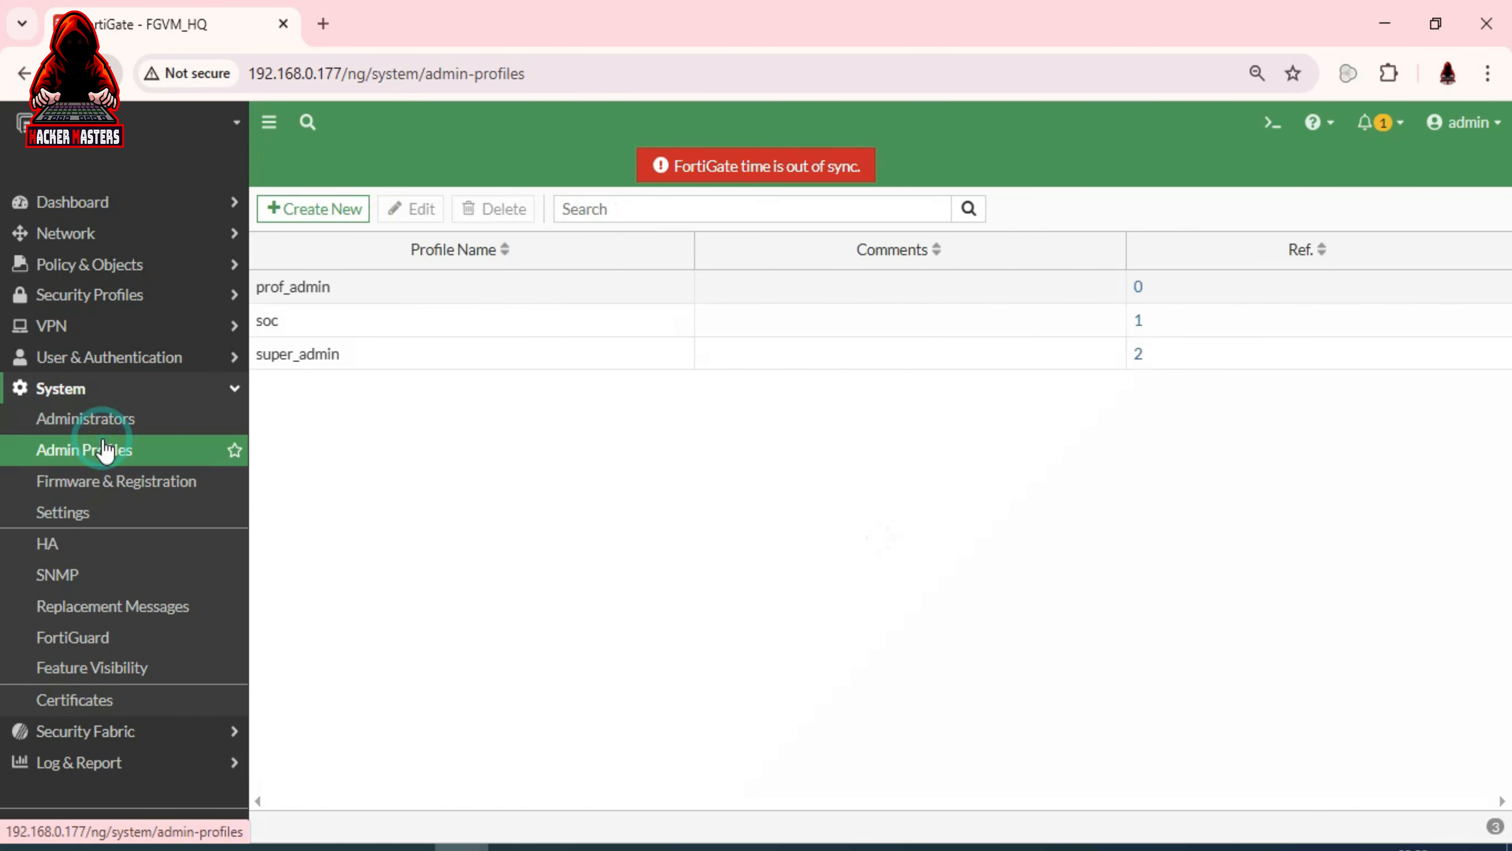
pyautogui.click(295, 322)
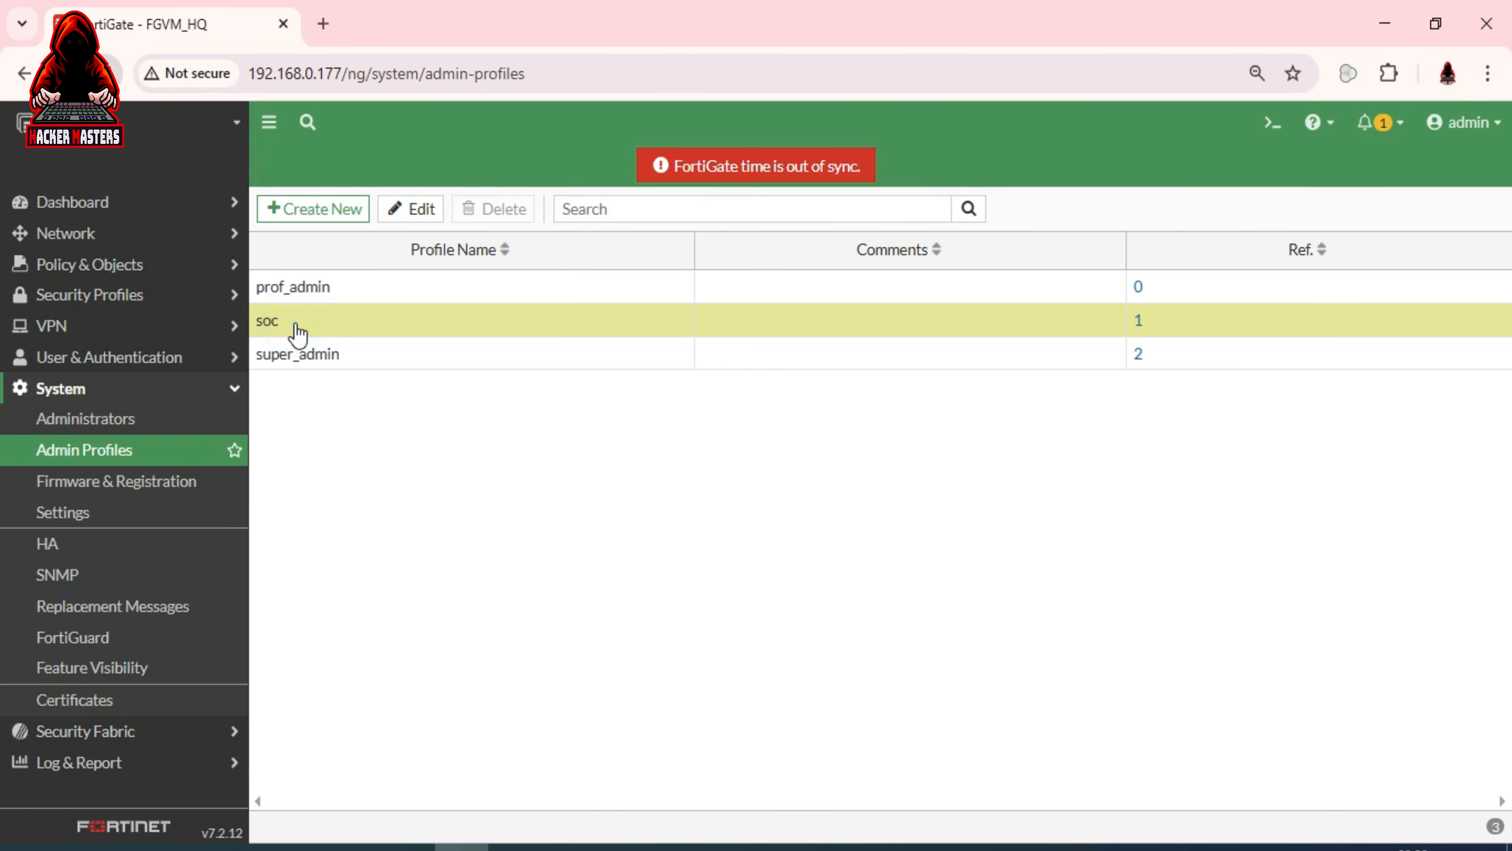
pyautogui.doubleClick(296, 325)
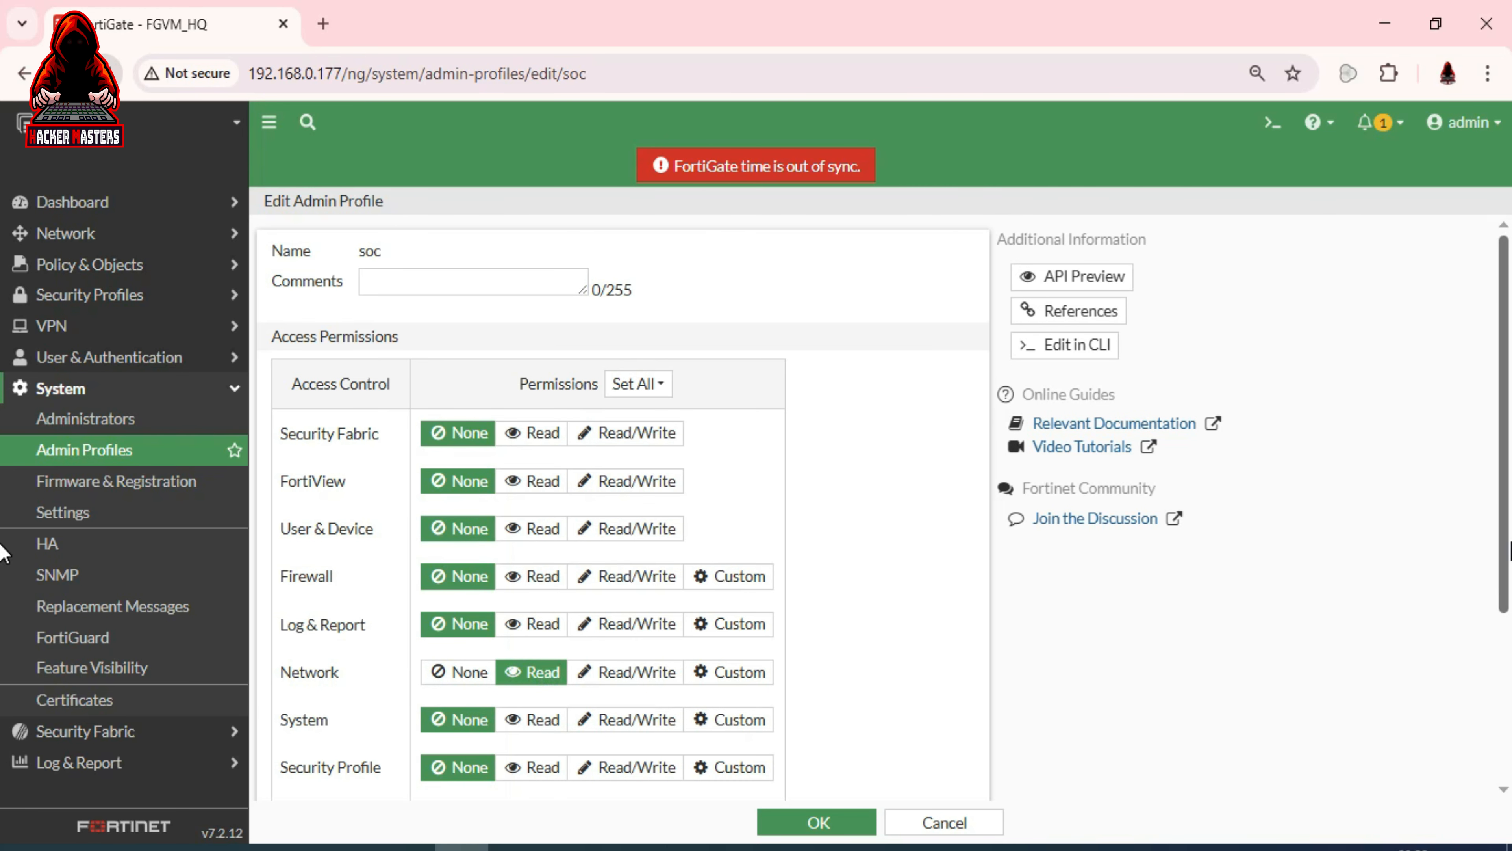
pyautogui.scroll(-4, 1502, 466)
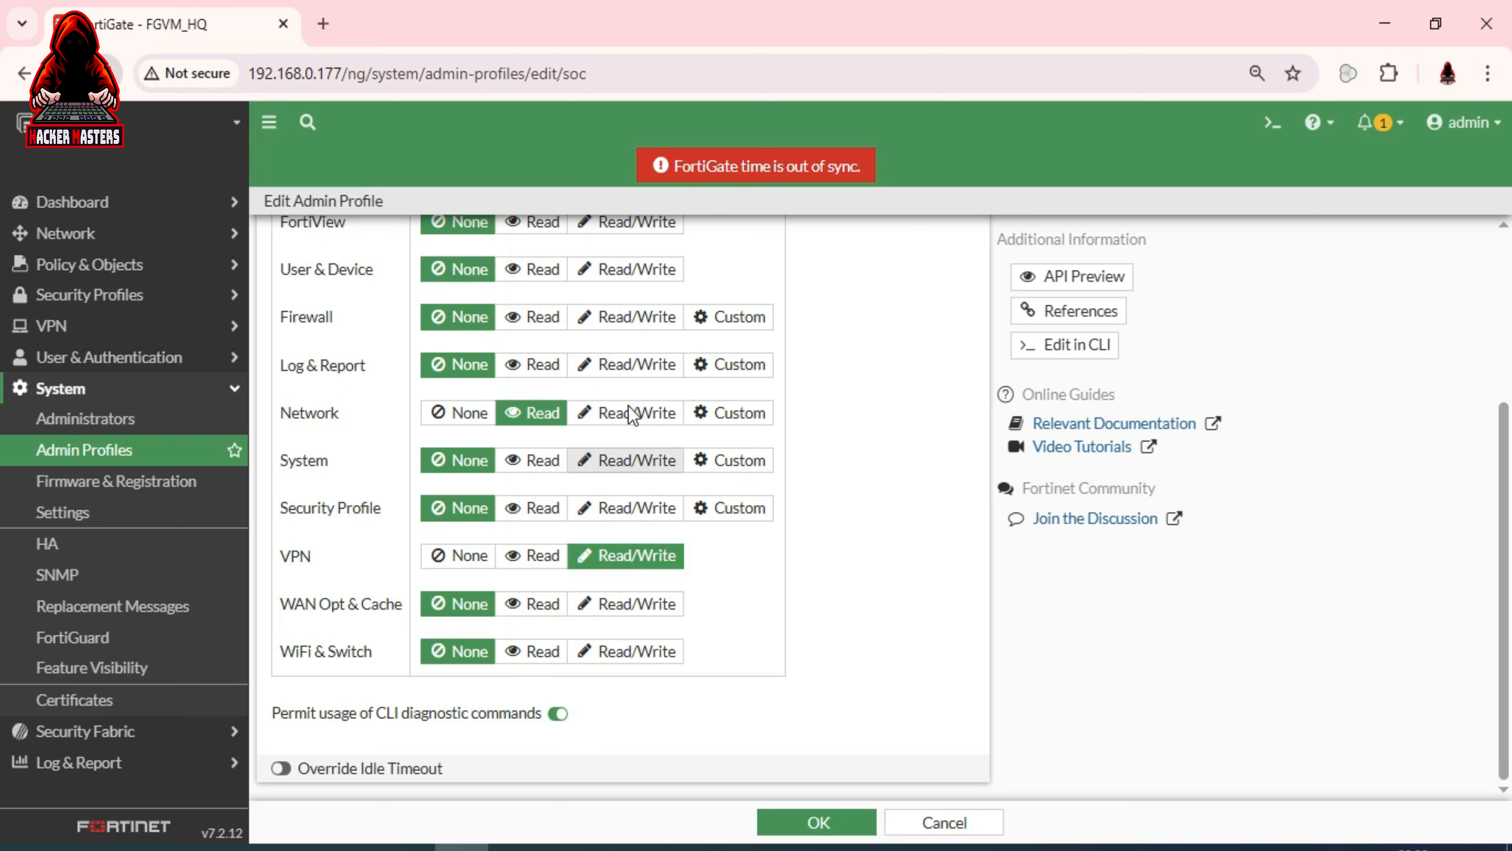
pyautogui.moveTo(1508, 524); pyautogui.dragTo(1508, 446)
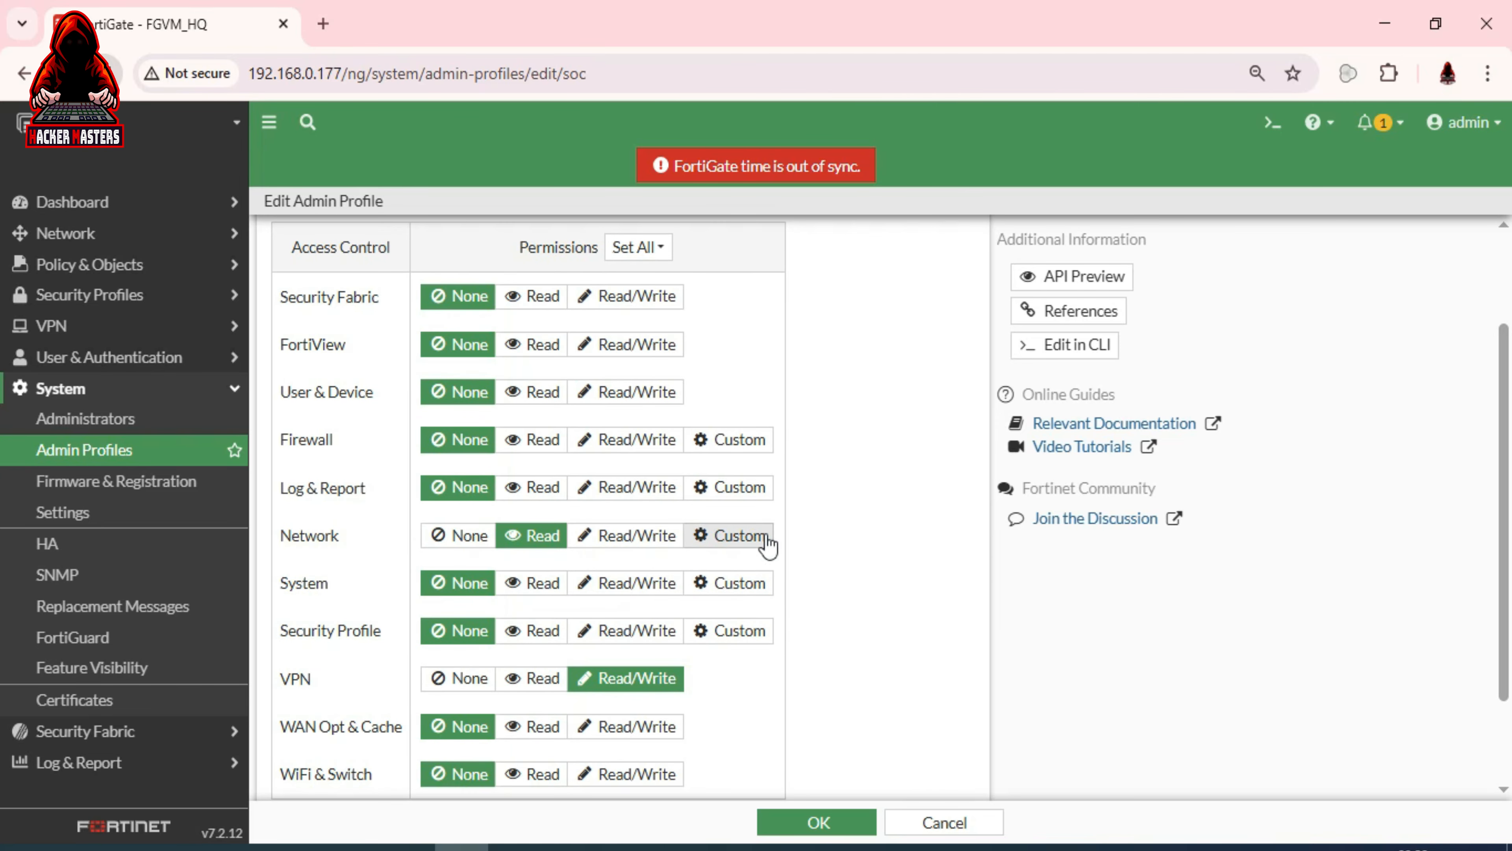
# Make soc's Network access Custom, with Configuration Read/Write and Packet Capture Read
pyautogui.click(746, 535)
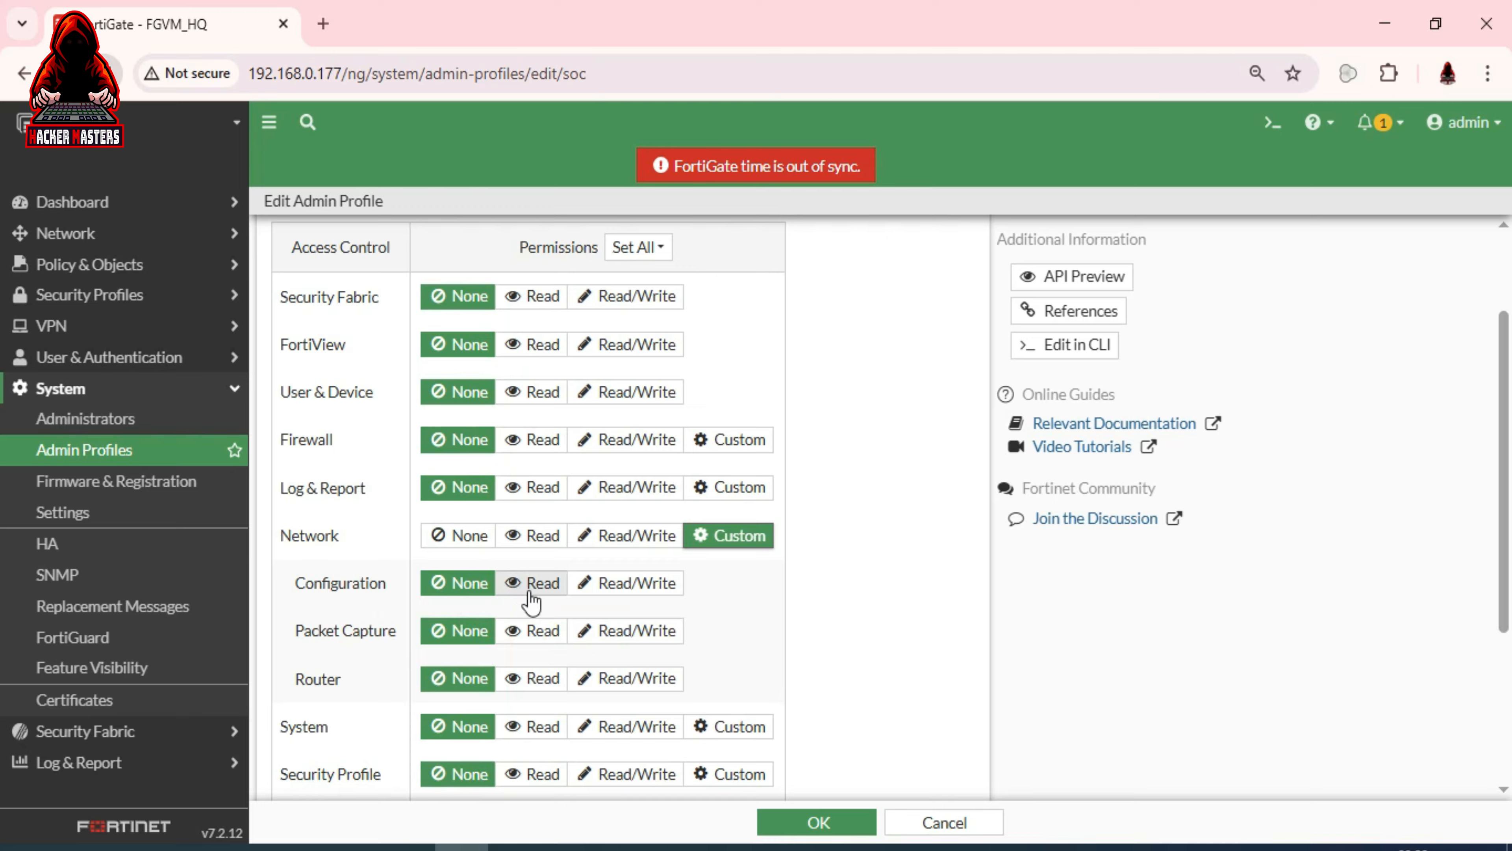
pyautogui.click(622, 591)
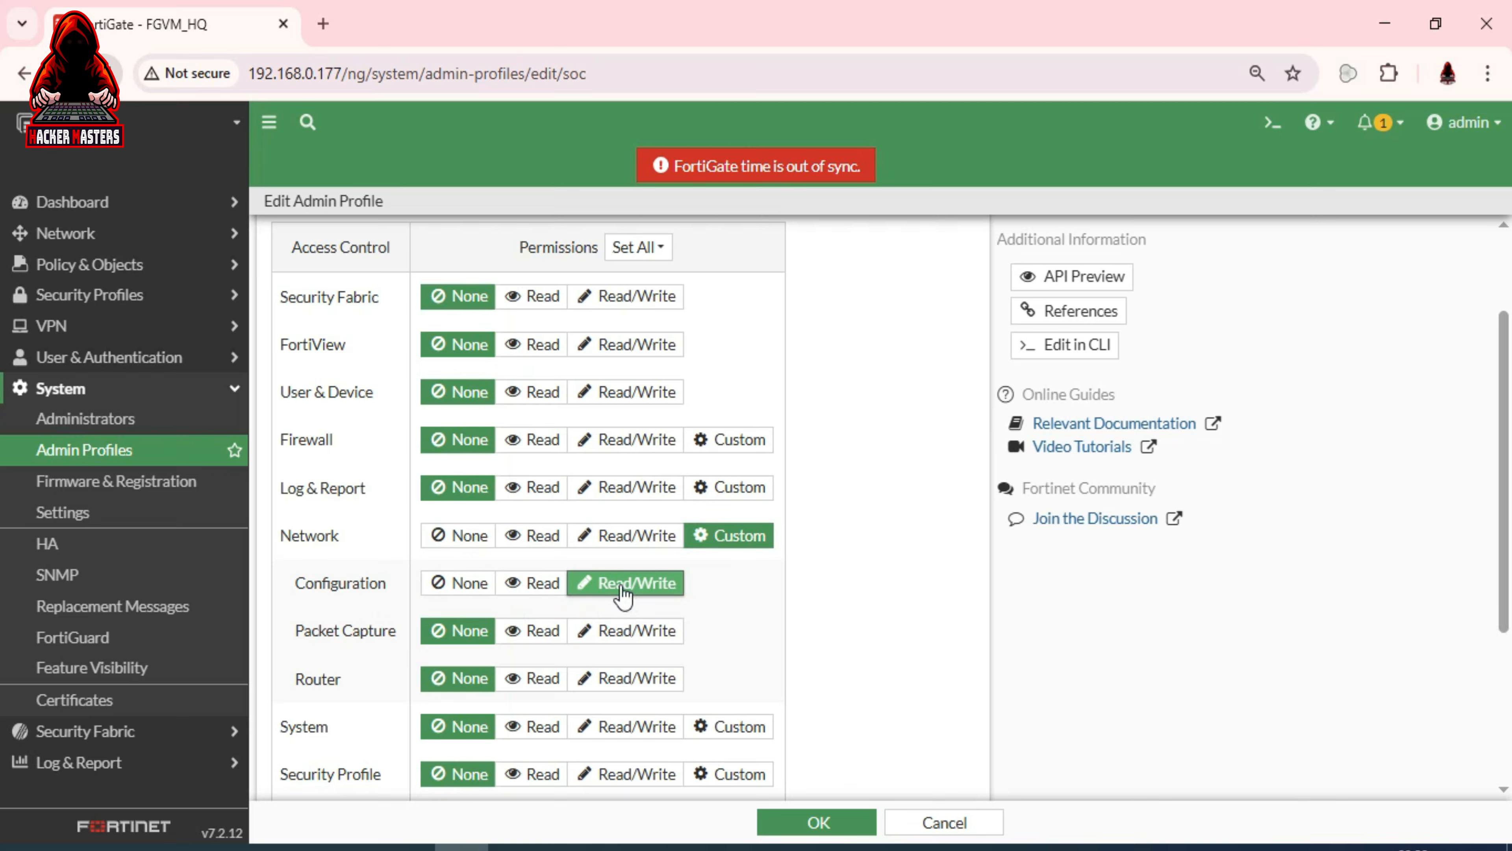
pyautogui.click(520, 630)
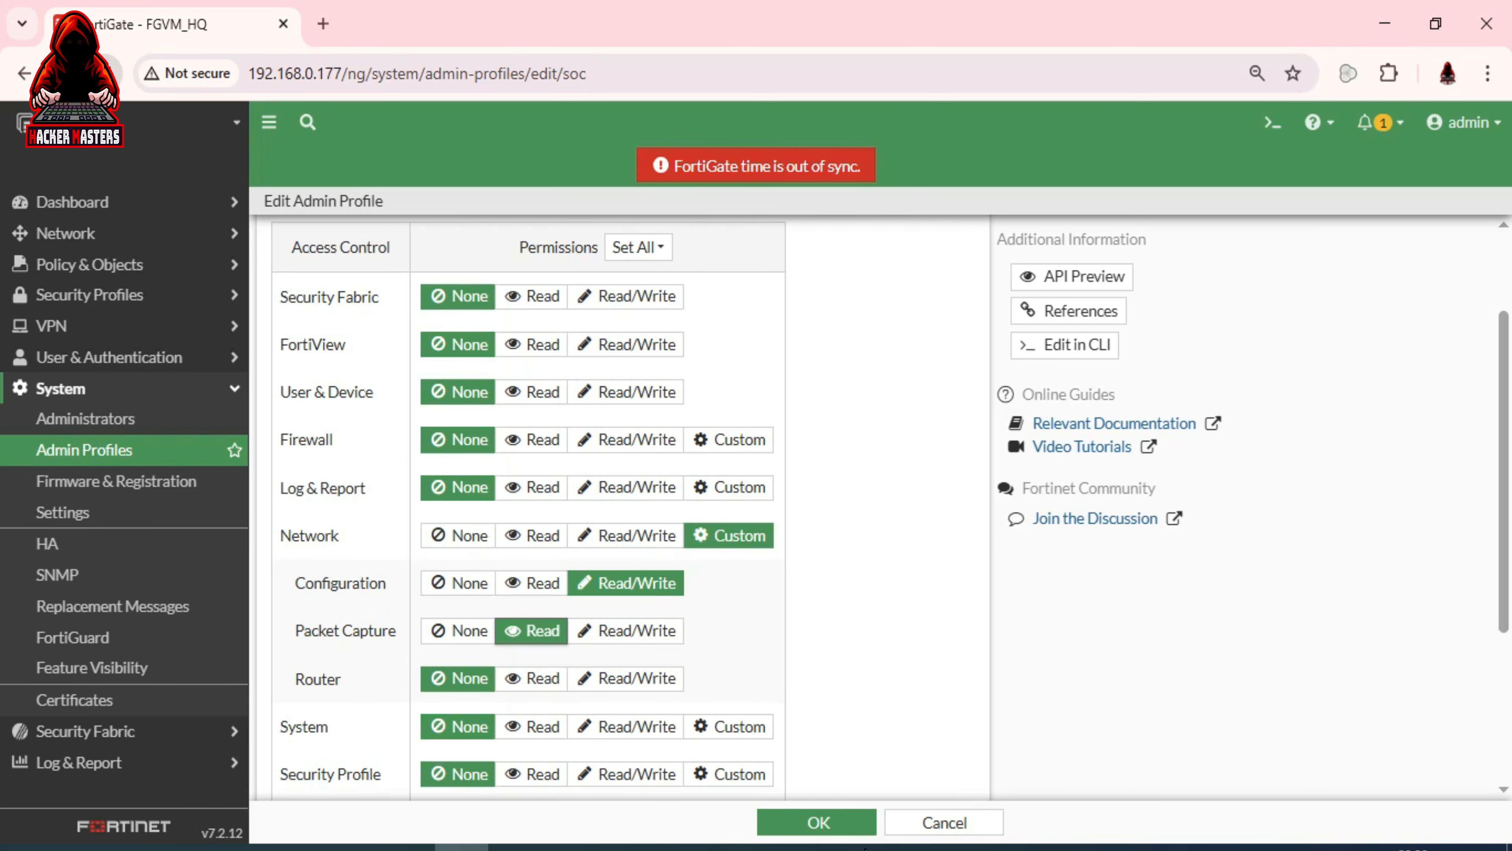
# Save the soc profile changes and log out of the admin session
pyautogui.click(842, 828)
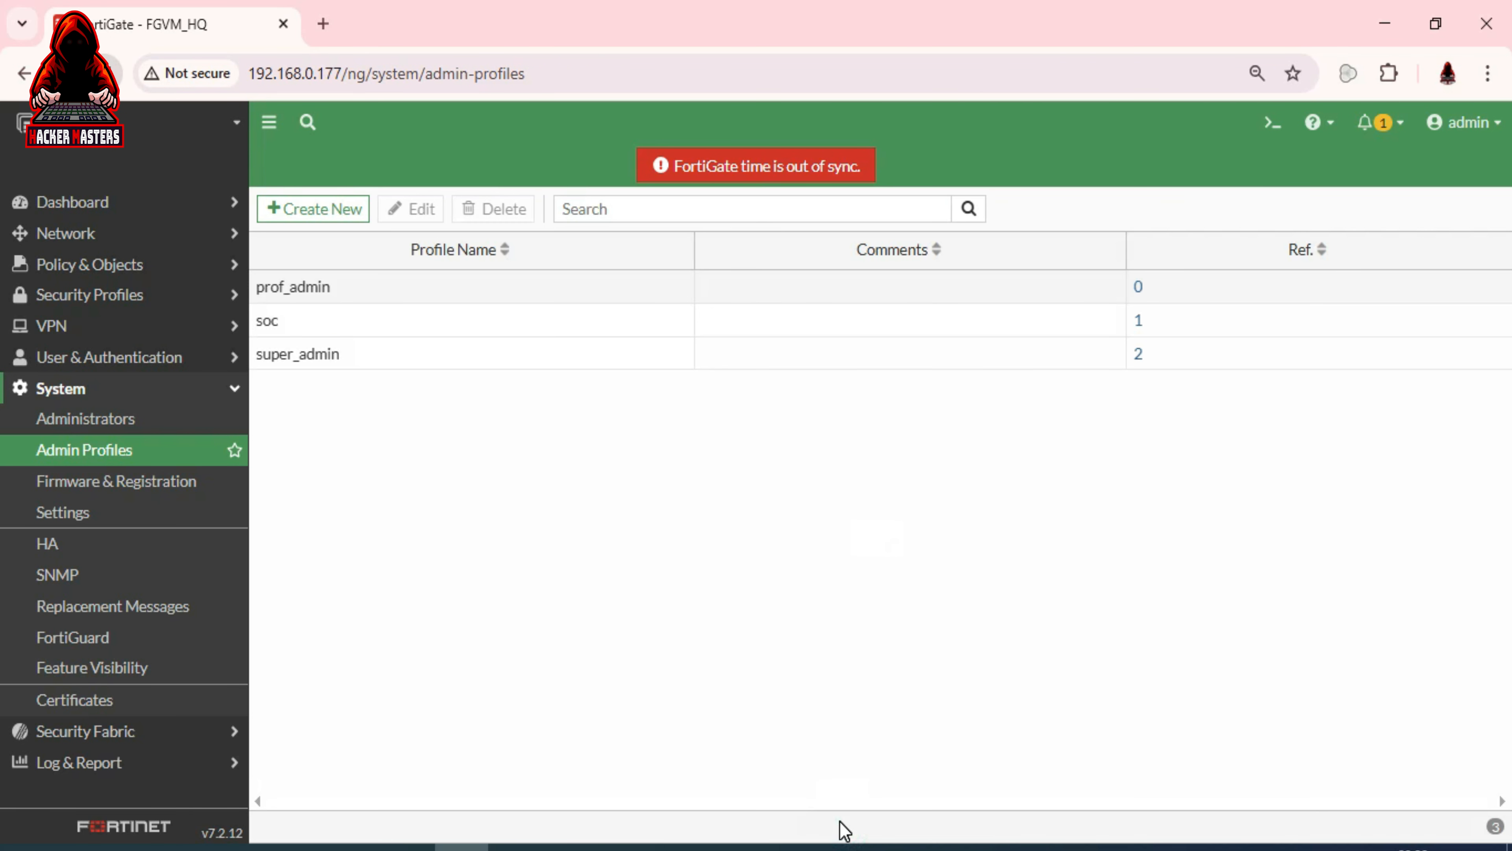
pyautogui.click(1462, 128)
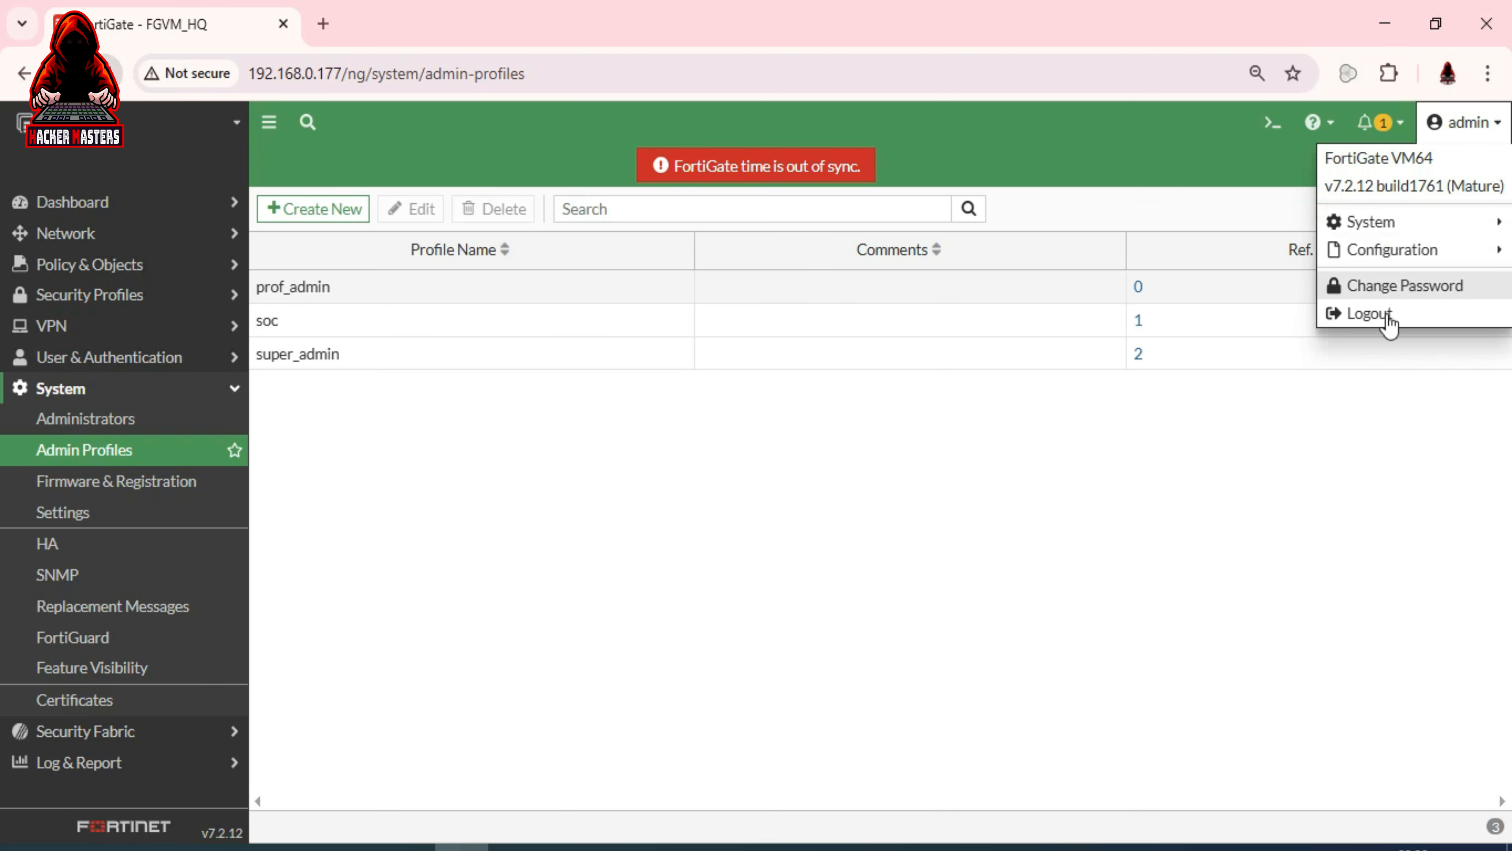
pyautogui.click(1380, 308)
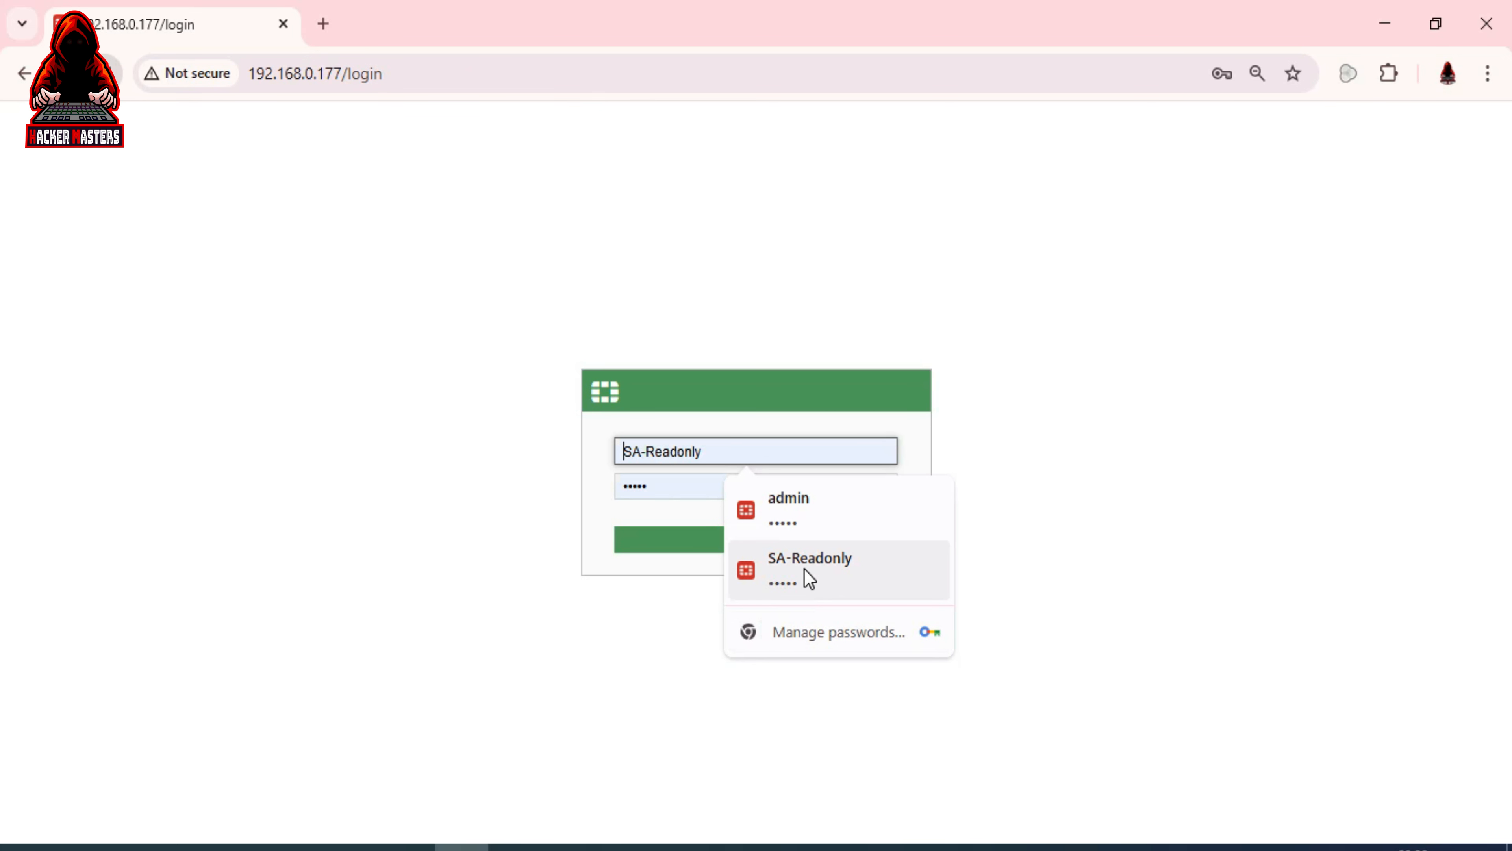
# Sign in with the saved SA-Readonly credentials and expand the Network section
pyautogui.click(805, 567)
pyautogui.click(761, 539)
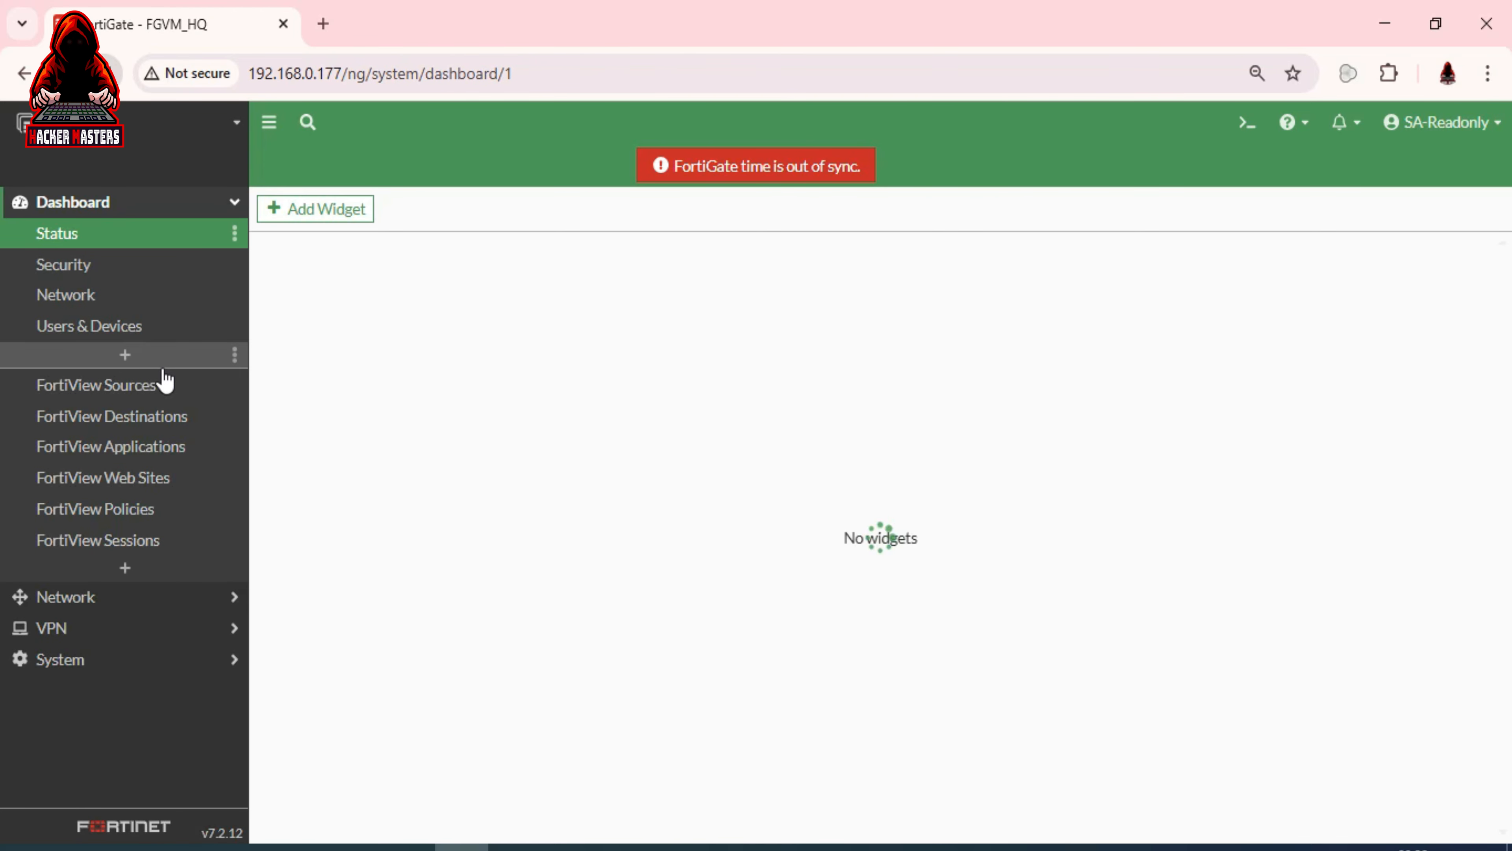
pyautogui.click(109, 603)
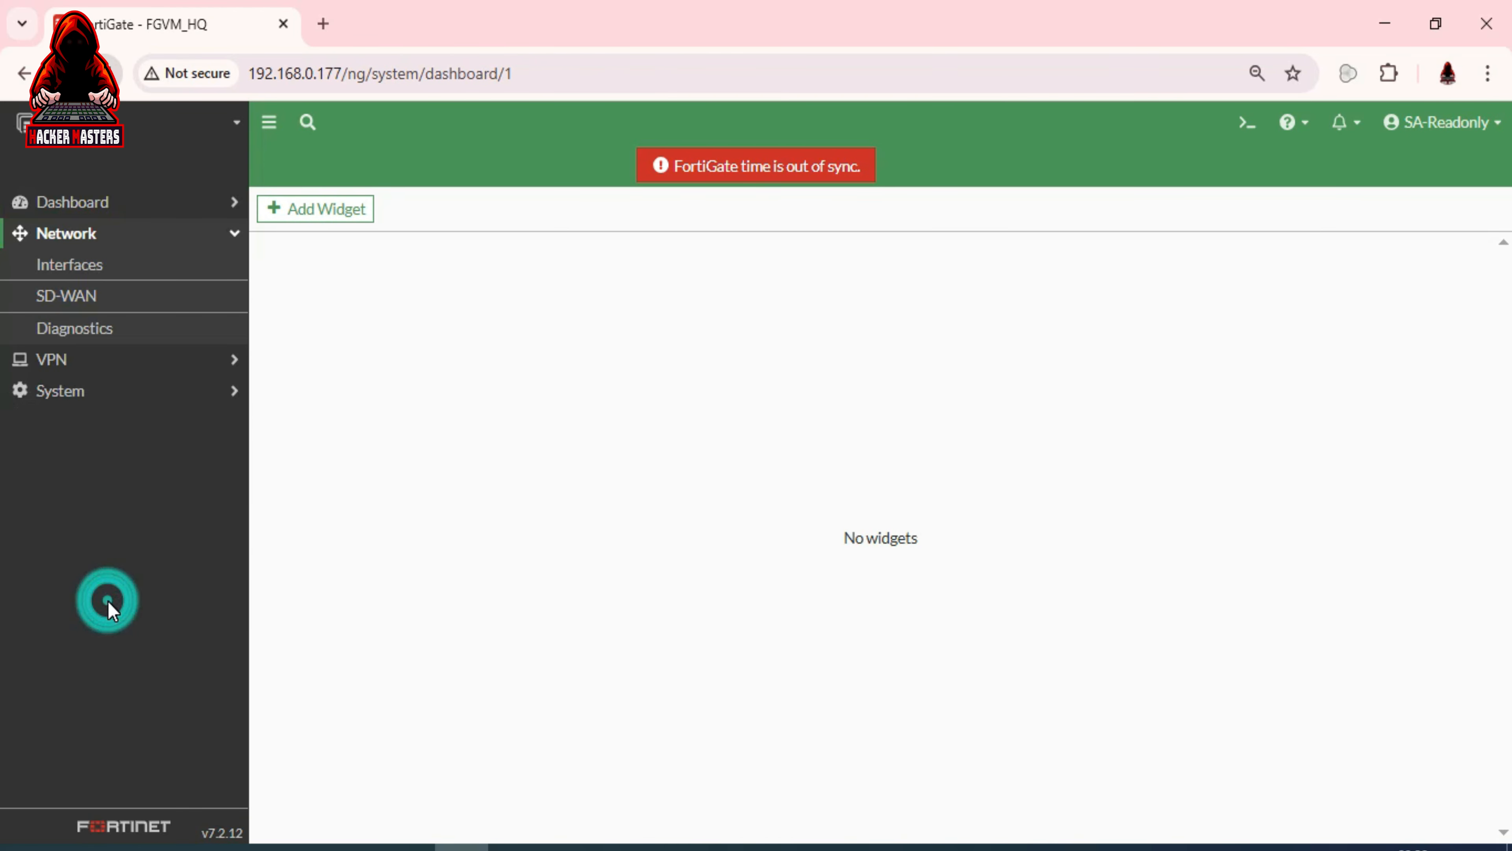
# As SA-Readonly, visit the Network Interfaces, SD-WAN and Diagnostics pages
pyautogui.click(145, 291)
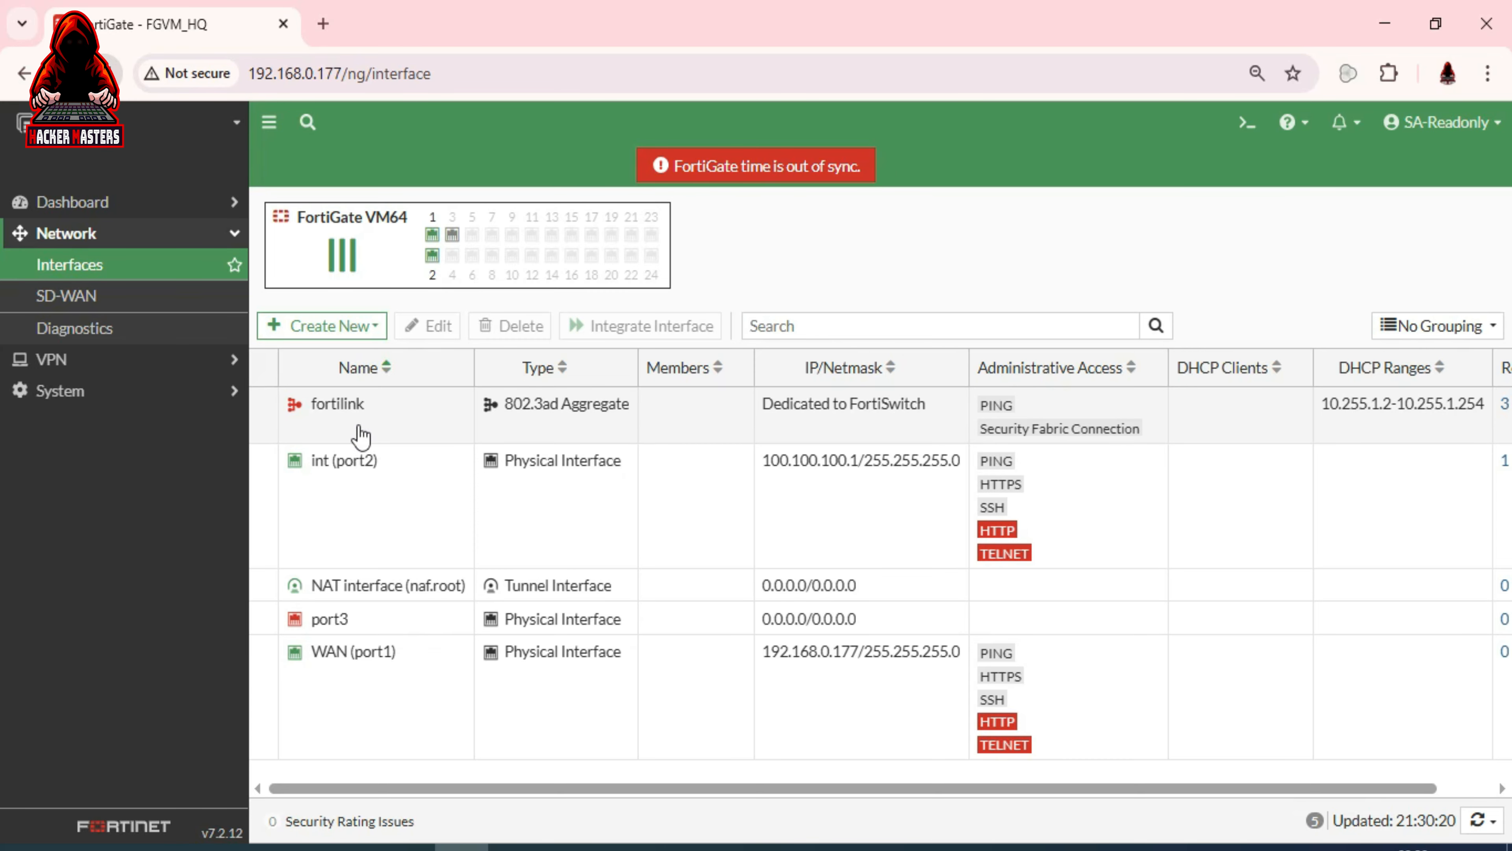
pyautogui.click(84, 297)
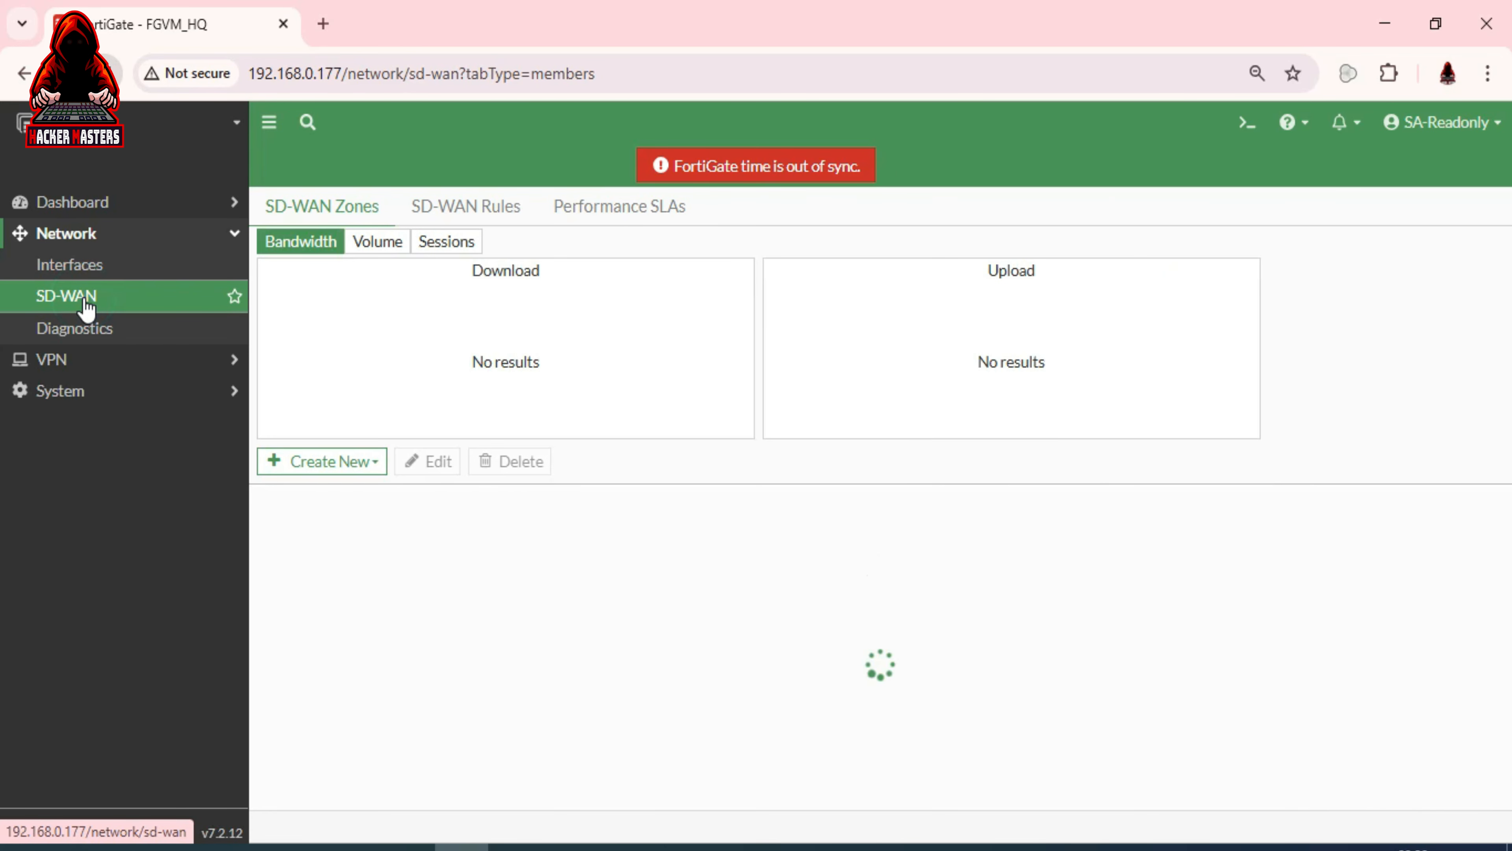
pyautogui.click(82, 334)
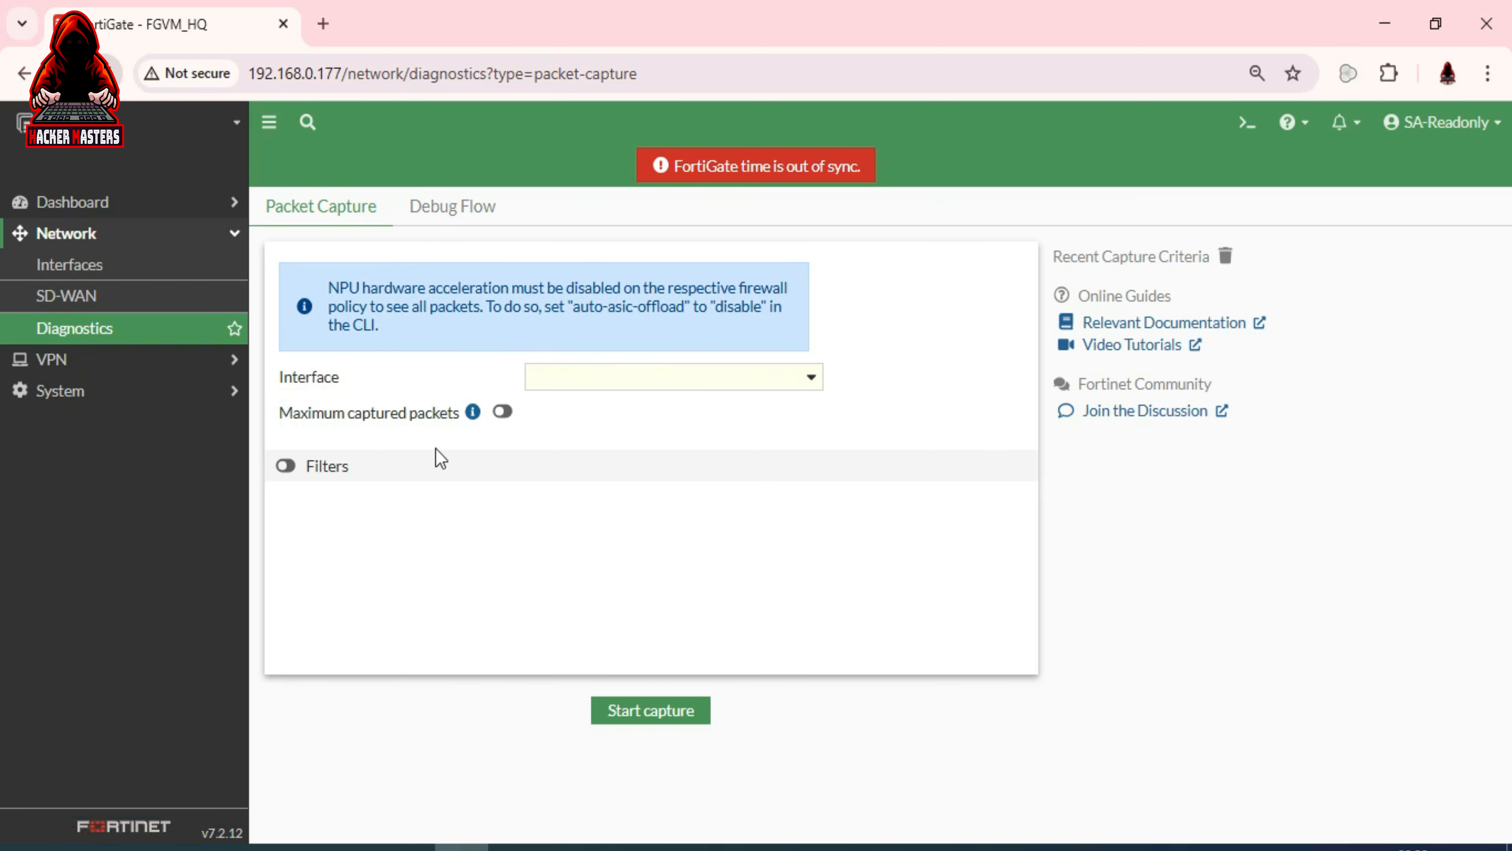
# Open the Security, Network and Users & Devices dashboards
pyautogui.click(127, 357)
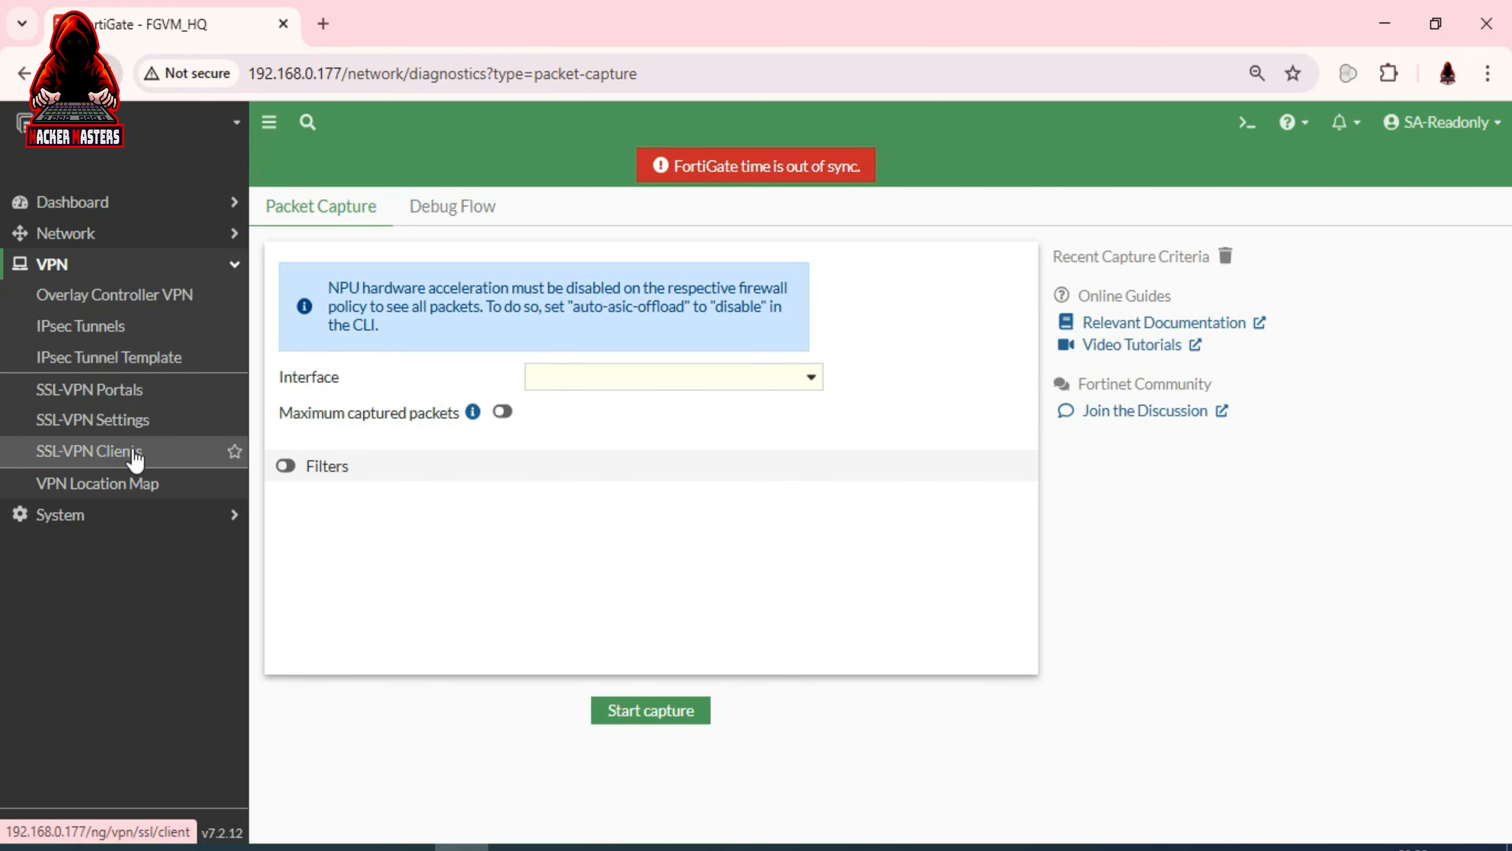
pyautogui.click(164, 199)
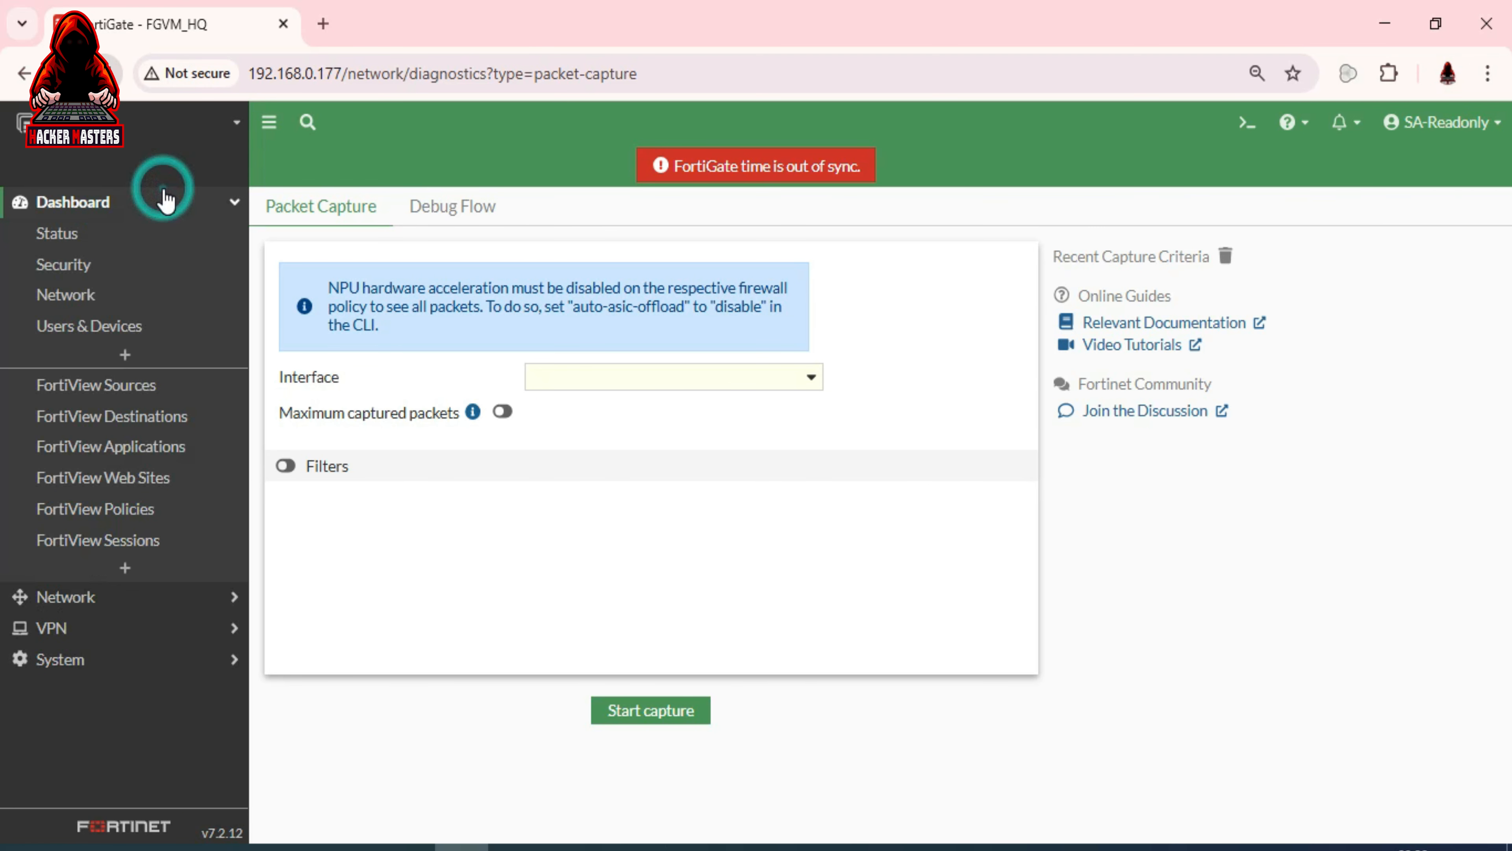
pyautogui.click(78, 262)
pyautogui.click(79, 294)
pyautogui.click(88, 326)
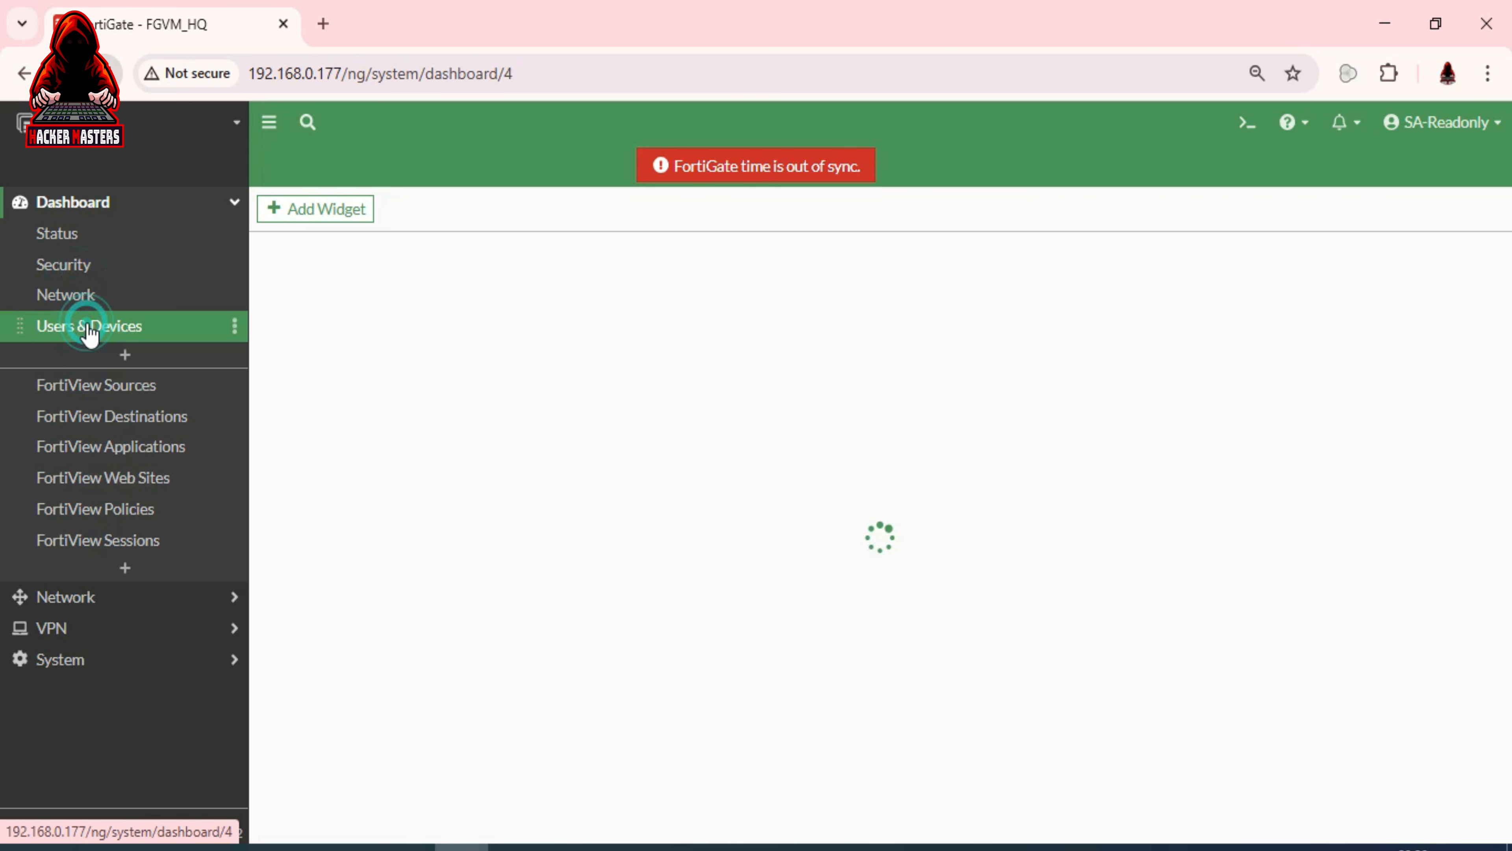
# Try the VPN pages, ending on SSL-VPN Settings showing Access denied
pyautogui.click(126, 630)
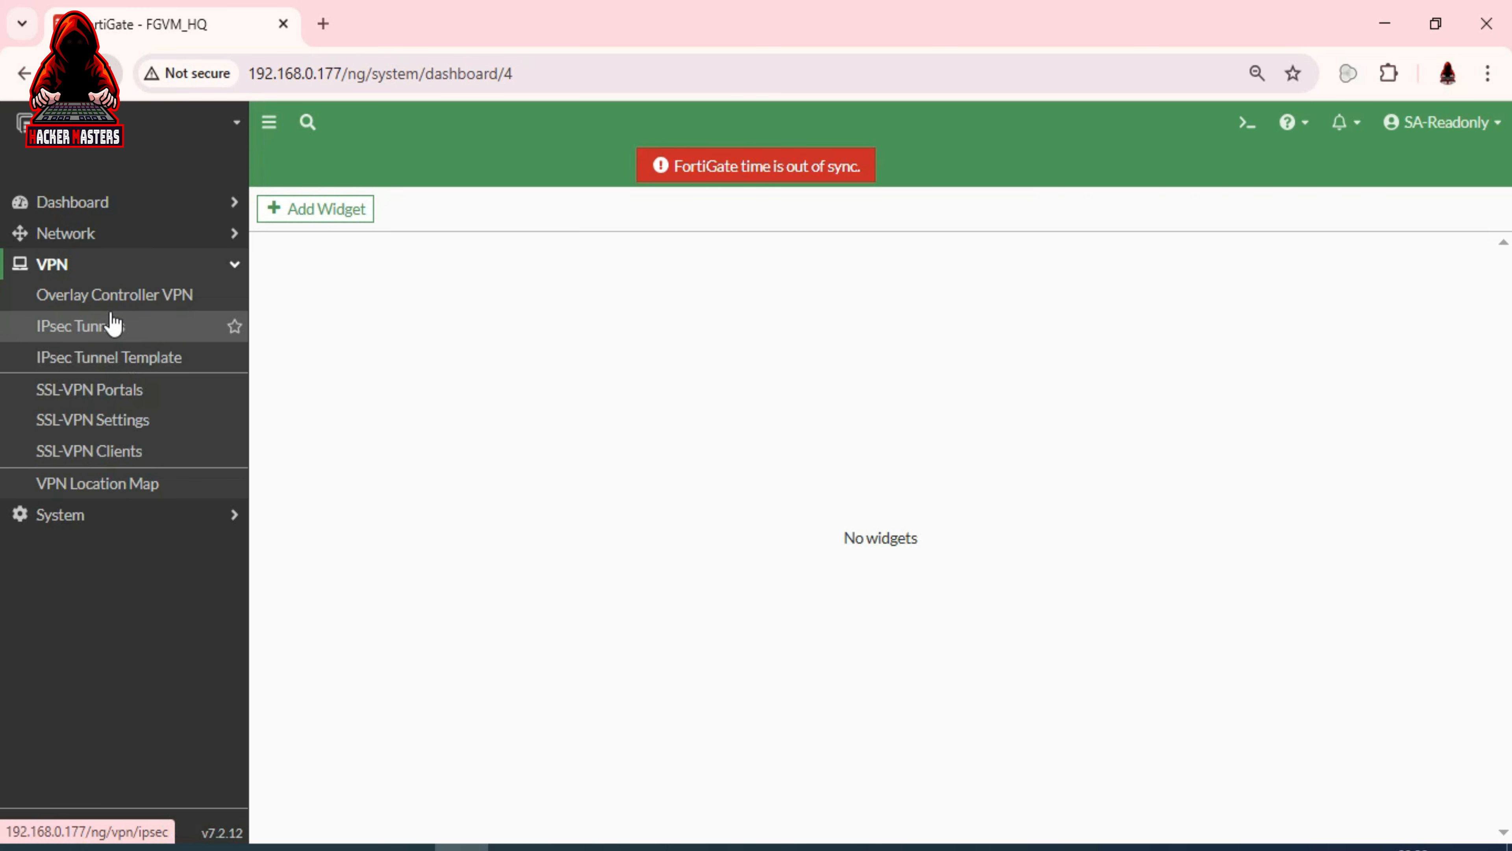
pyautogui.click(111, 299)
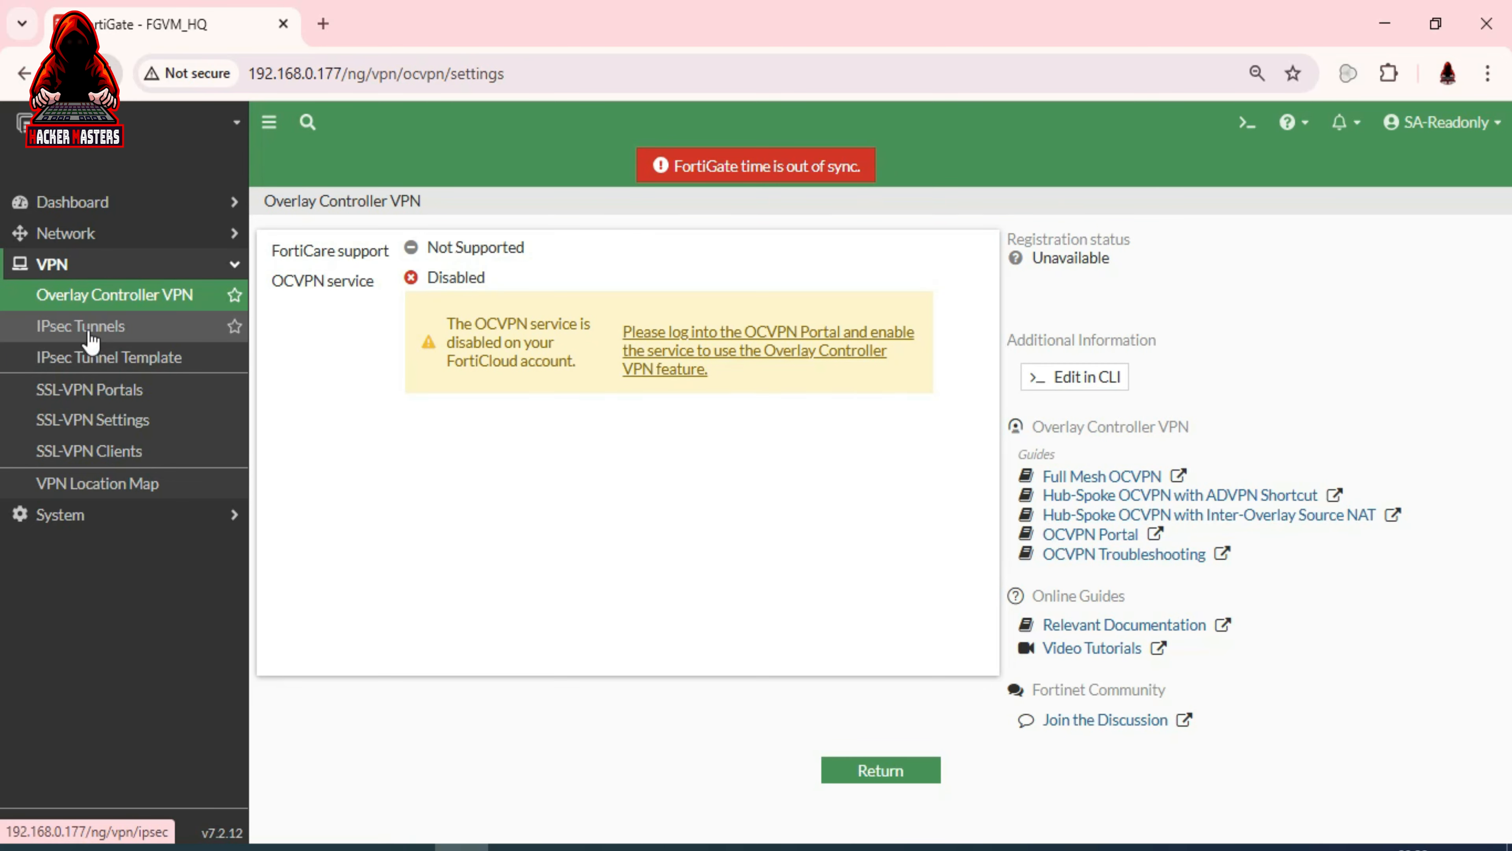
pyautogui.click(89, 333)
pyautogui.click(92, 364)
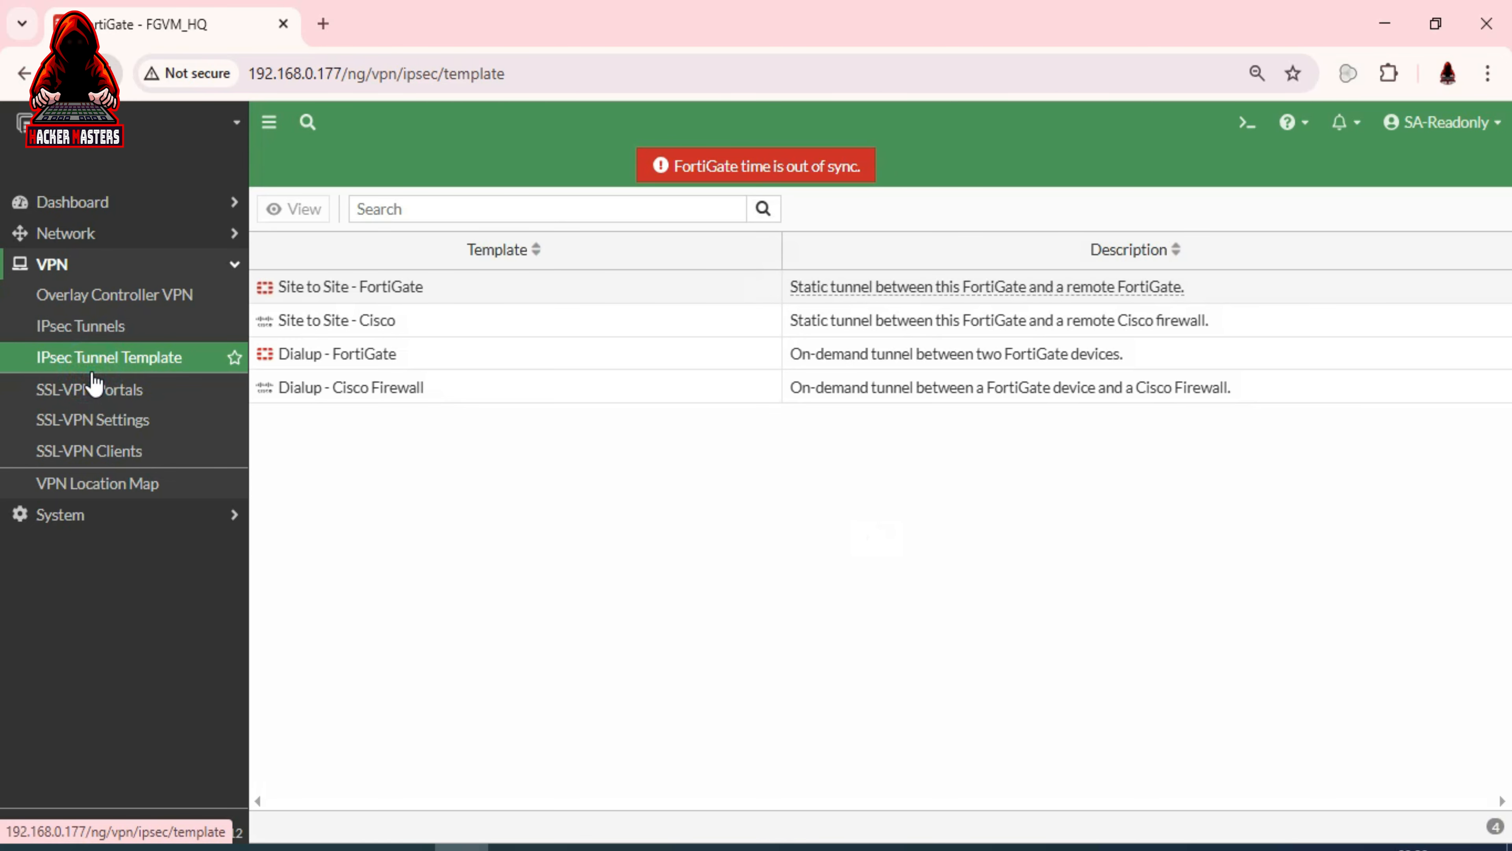
pyautogui.click(92, 419)
pyautogui.click(182, 234)
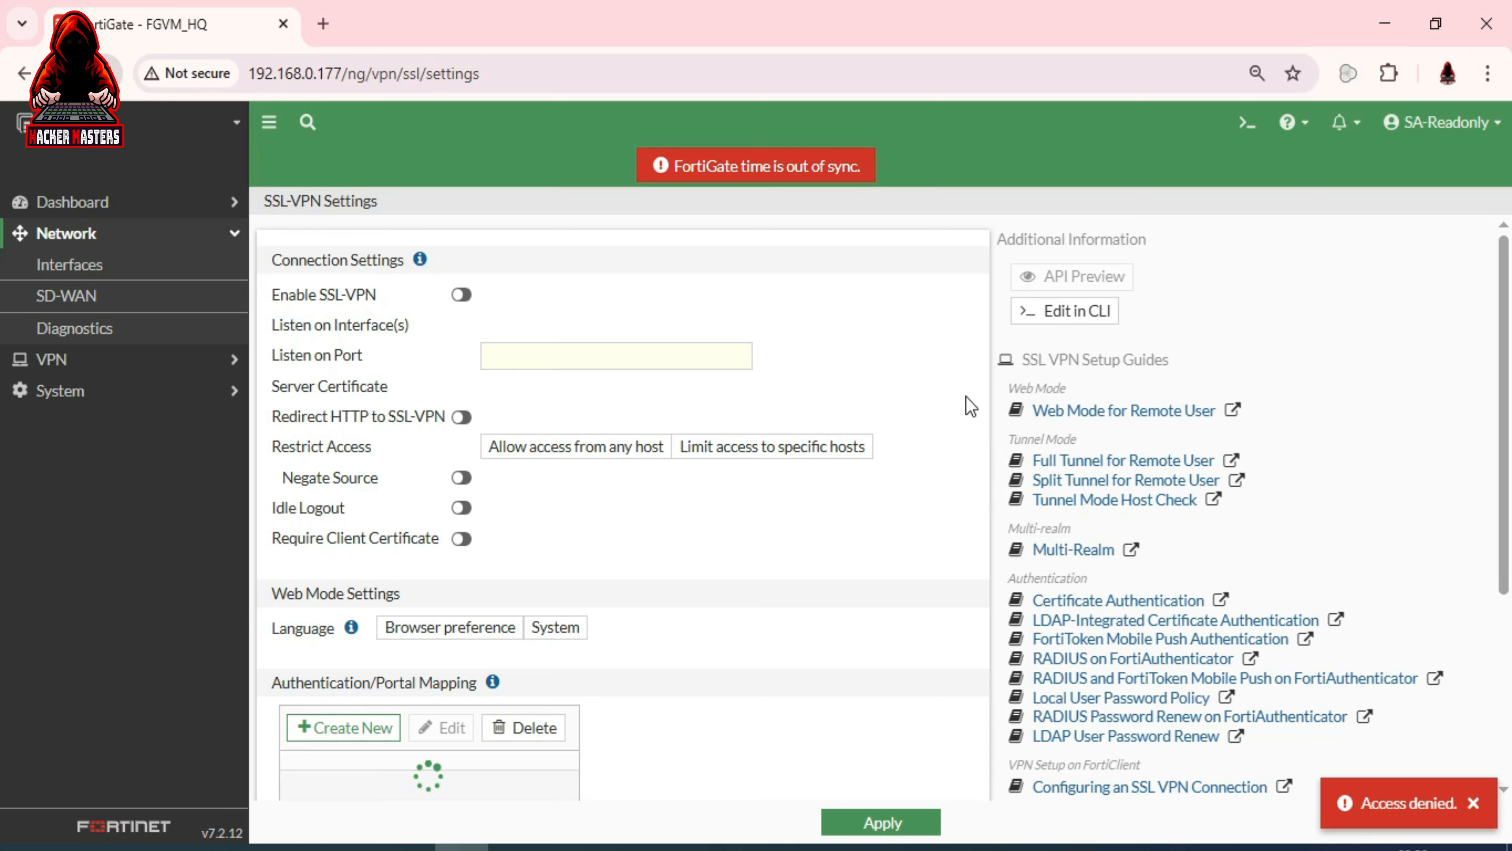
pyautogui.click(1471, 122)
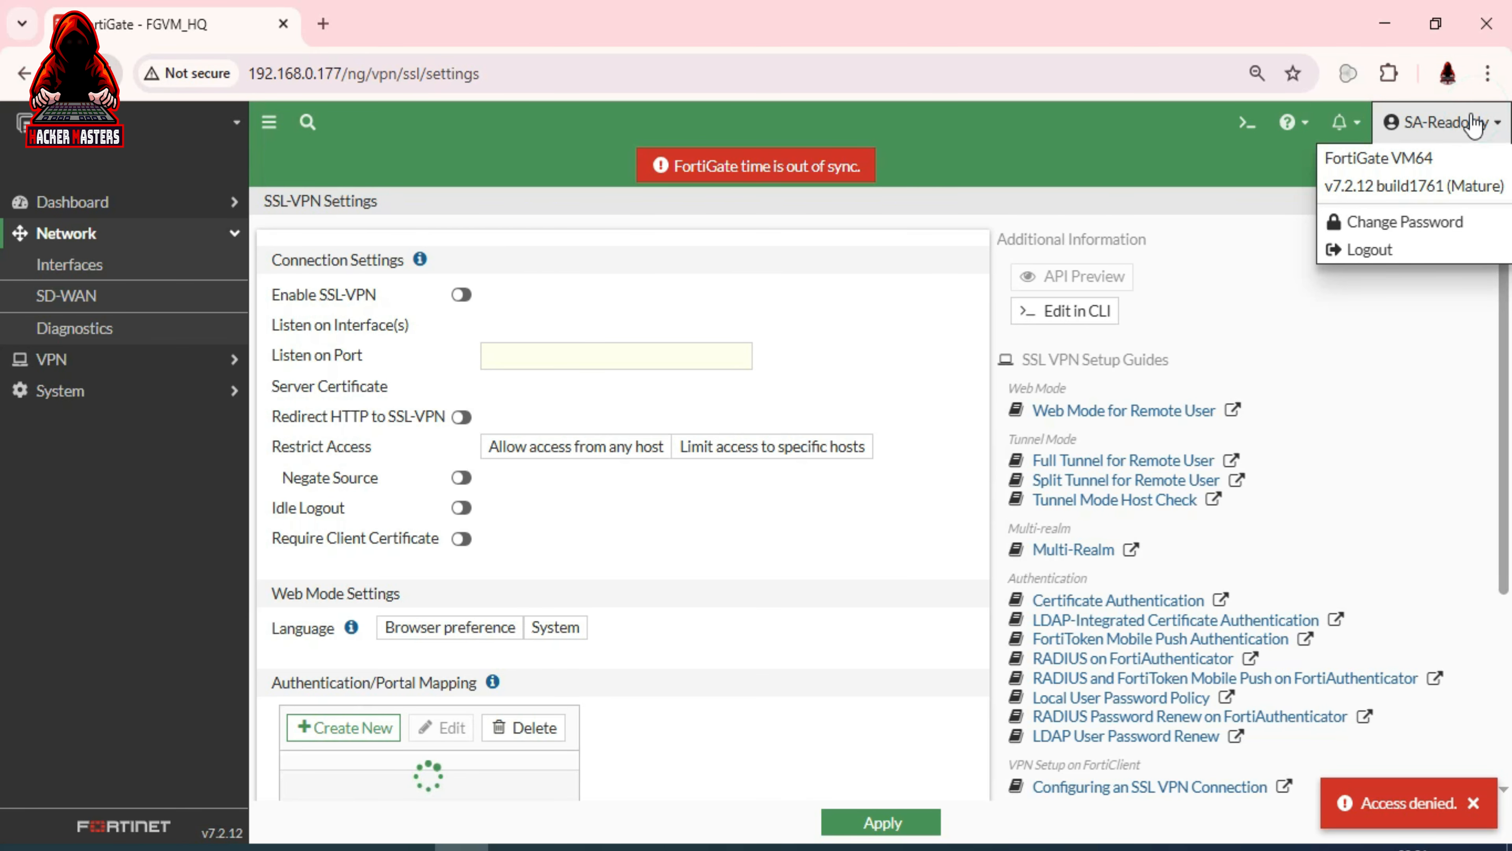
# Sign out of the read-only session and sign back in with the saved full-admin account
pyautogui.click(1403, 249)
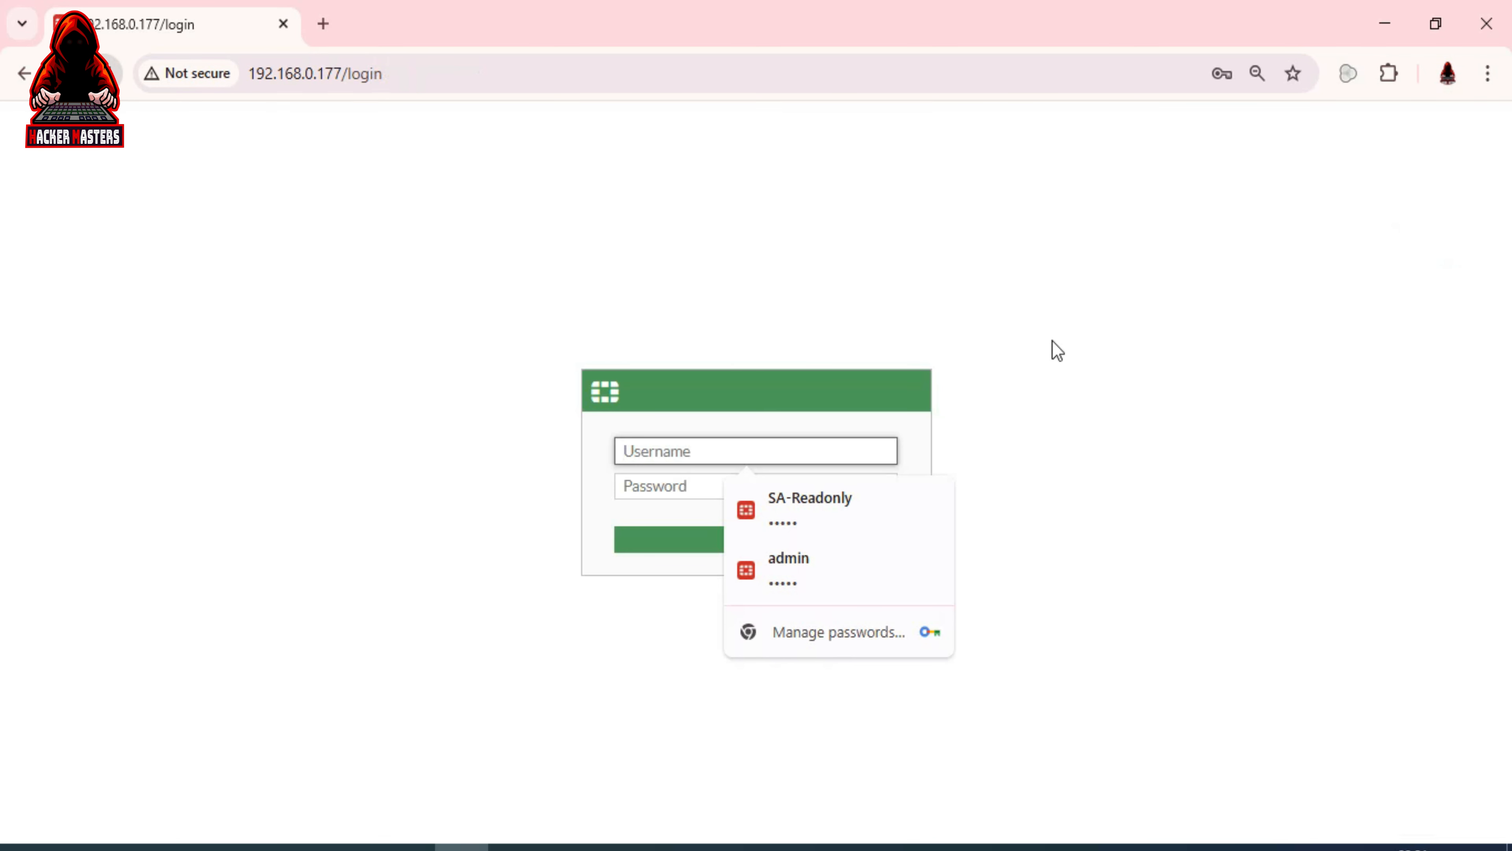
pyautogui.click(795, 569)
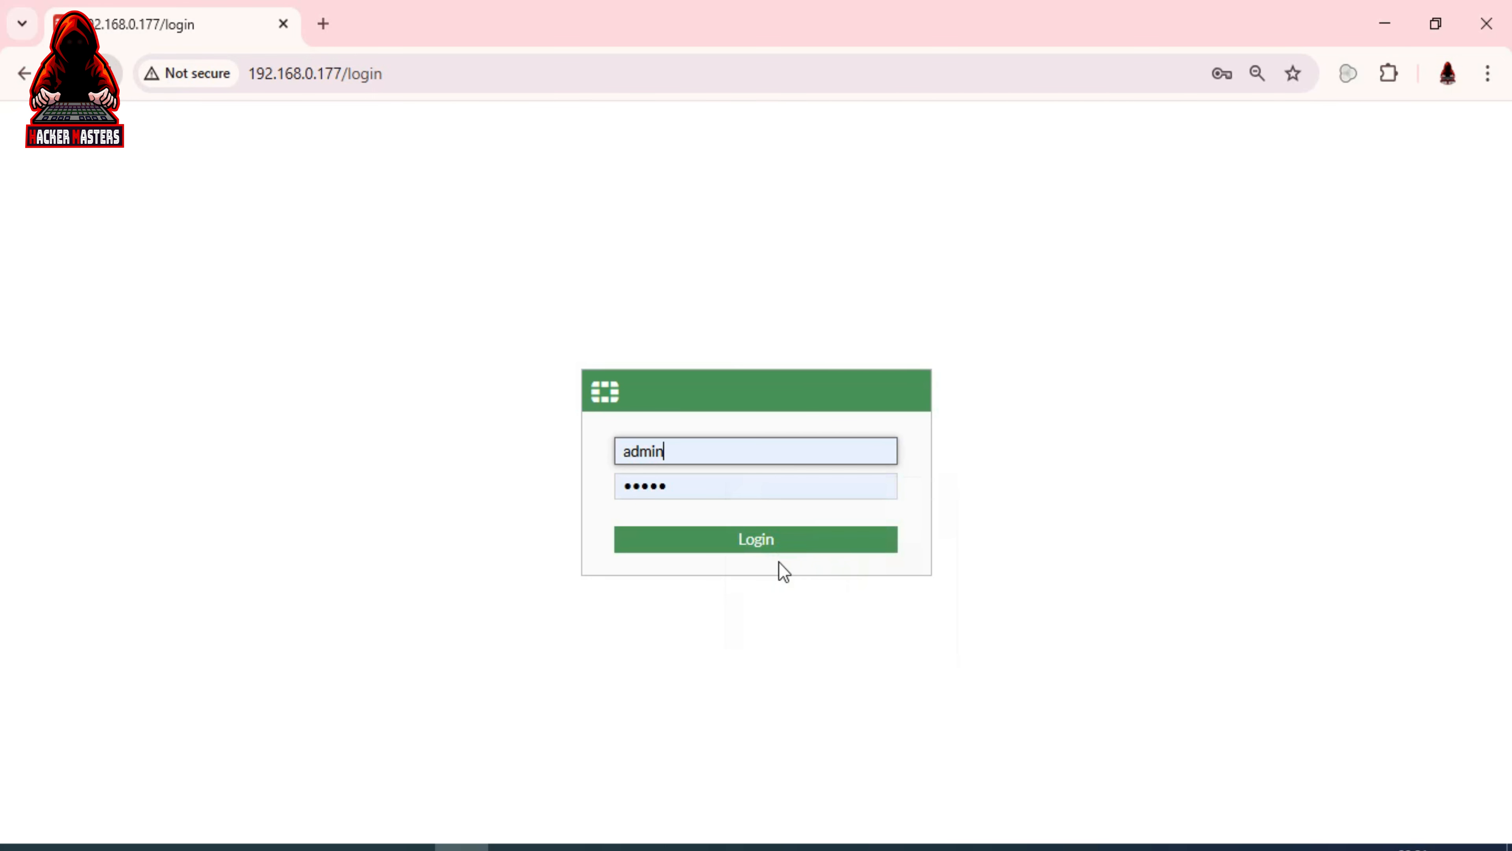
pyautogui.click(754, 537)
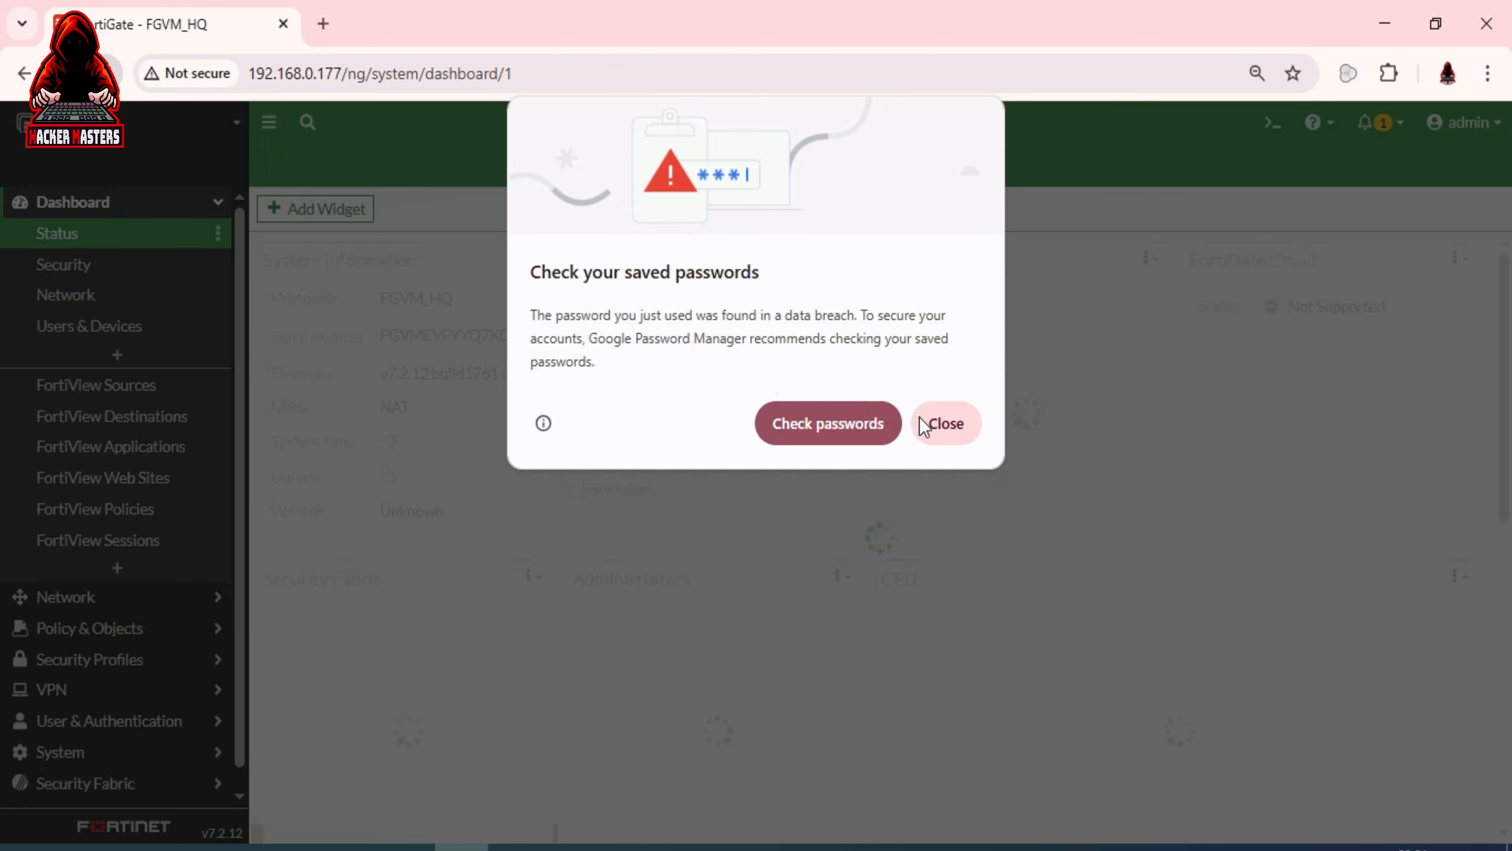
pyautogui.click(938, 425)
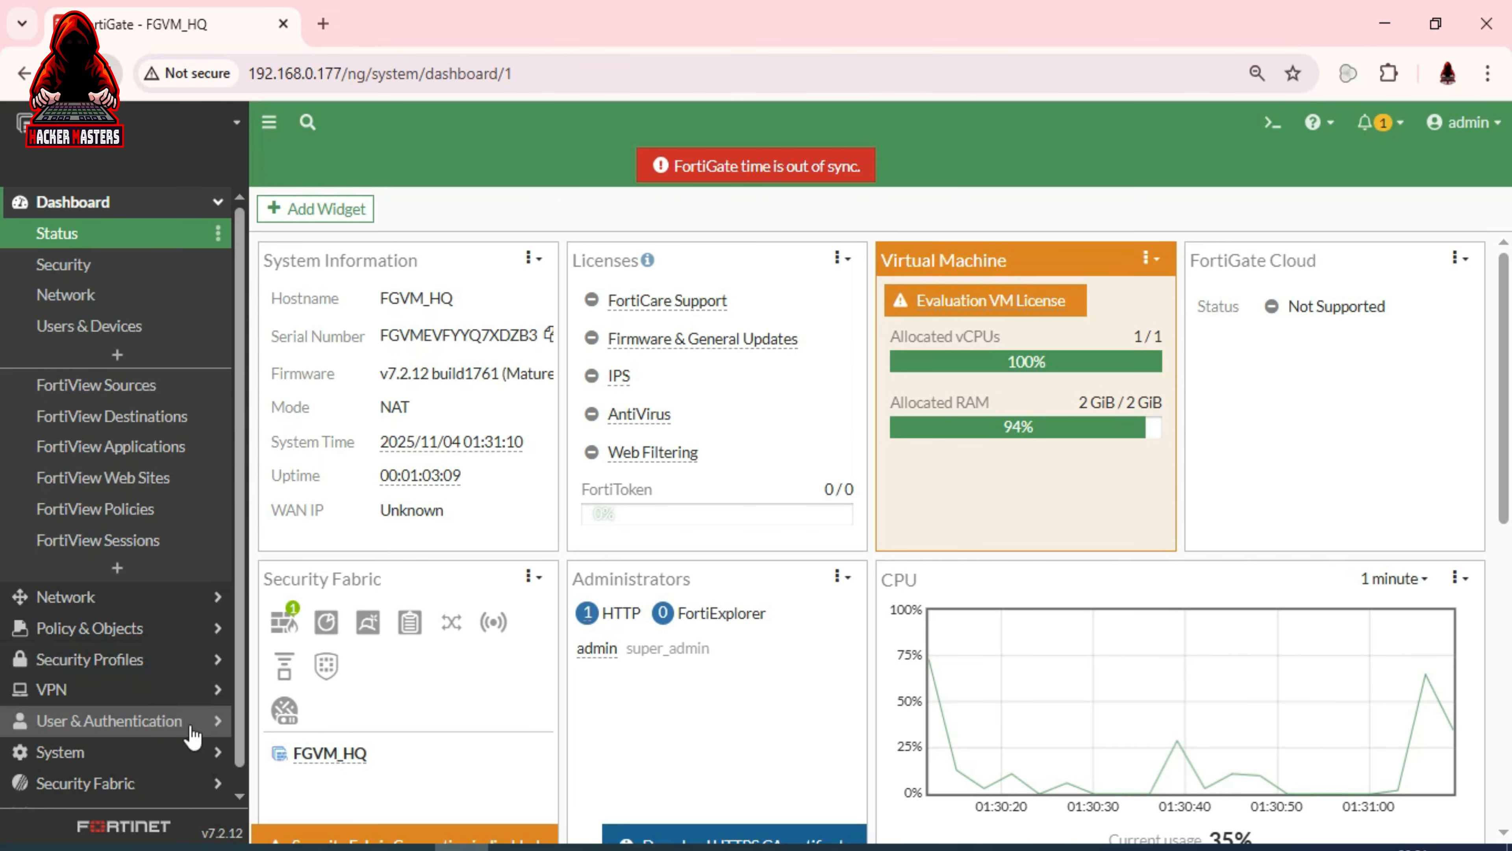
# Browse System's Admin Profiles and Administrators lists, then show the administrator types available to create
pyautogui.click(124, 763)
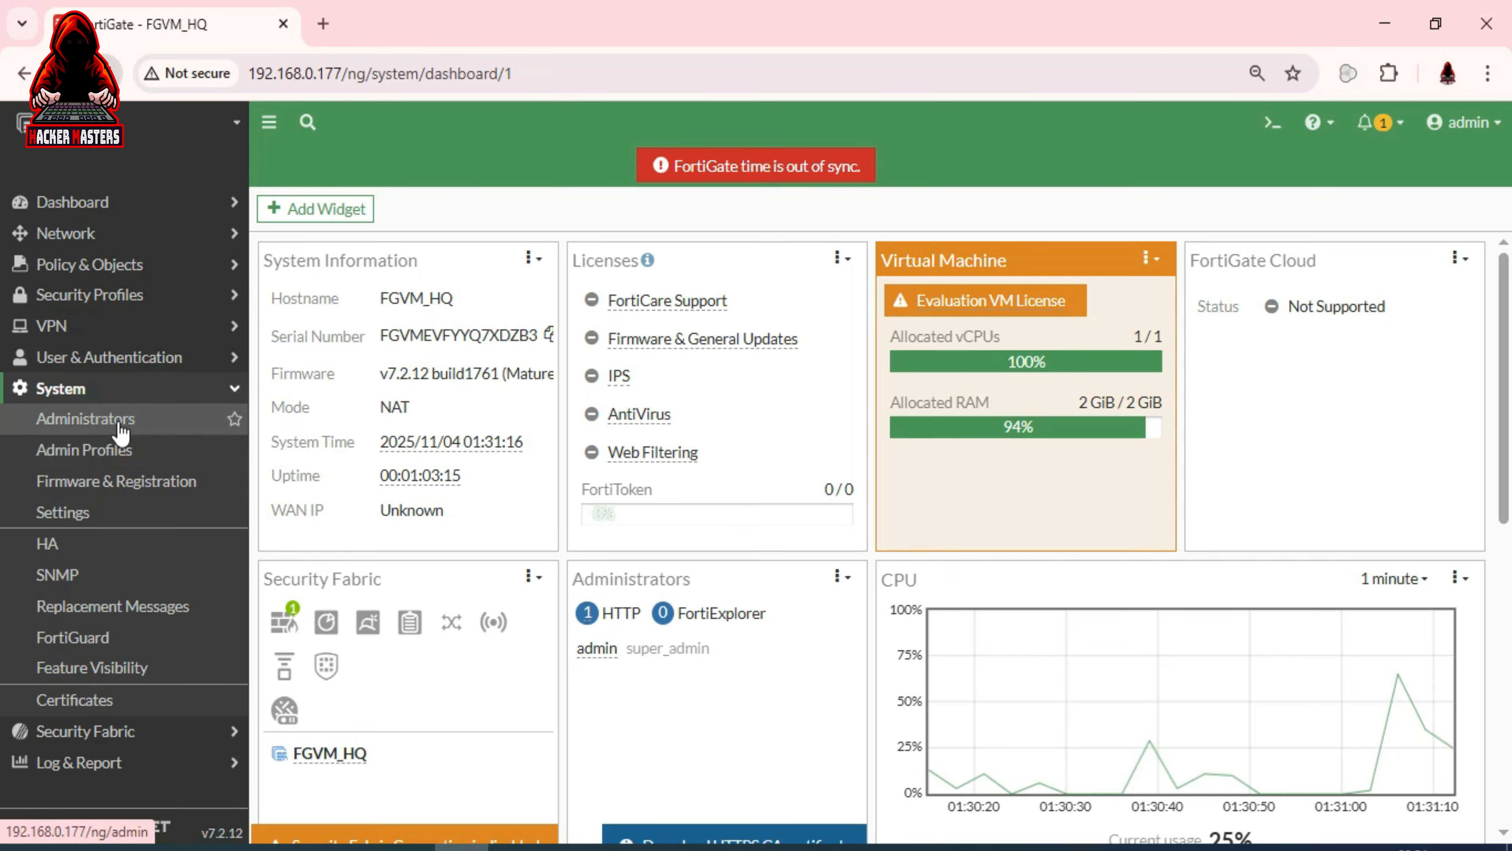
pyautogui.click(119, 451)
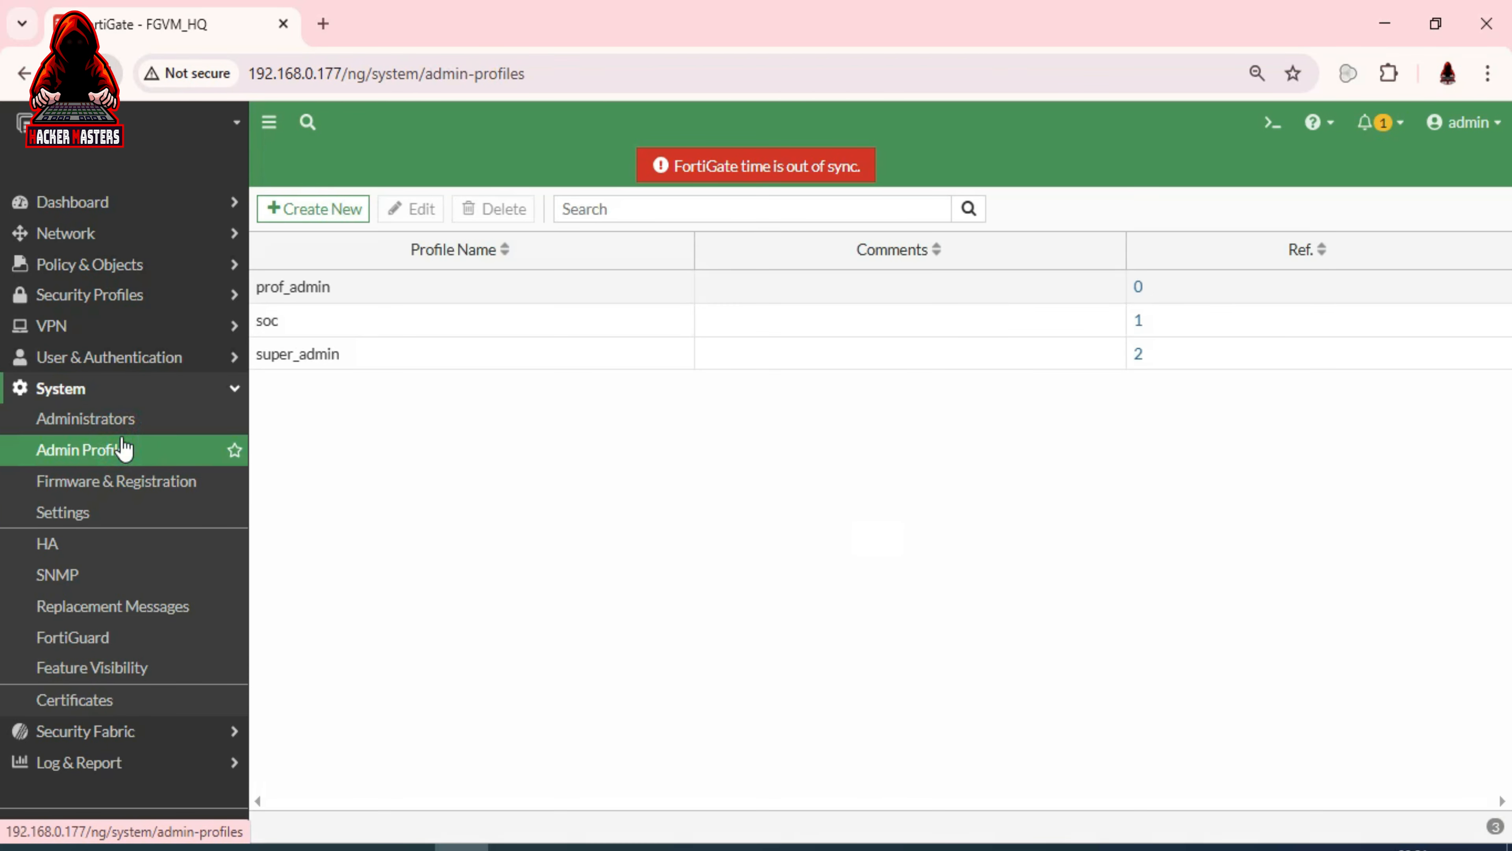
pyautogui.click(101, 429)
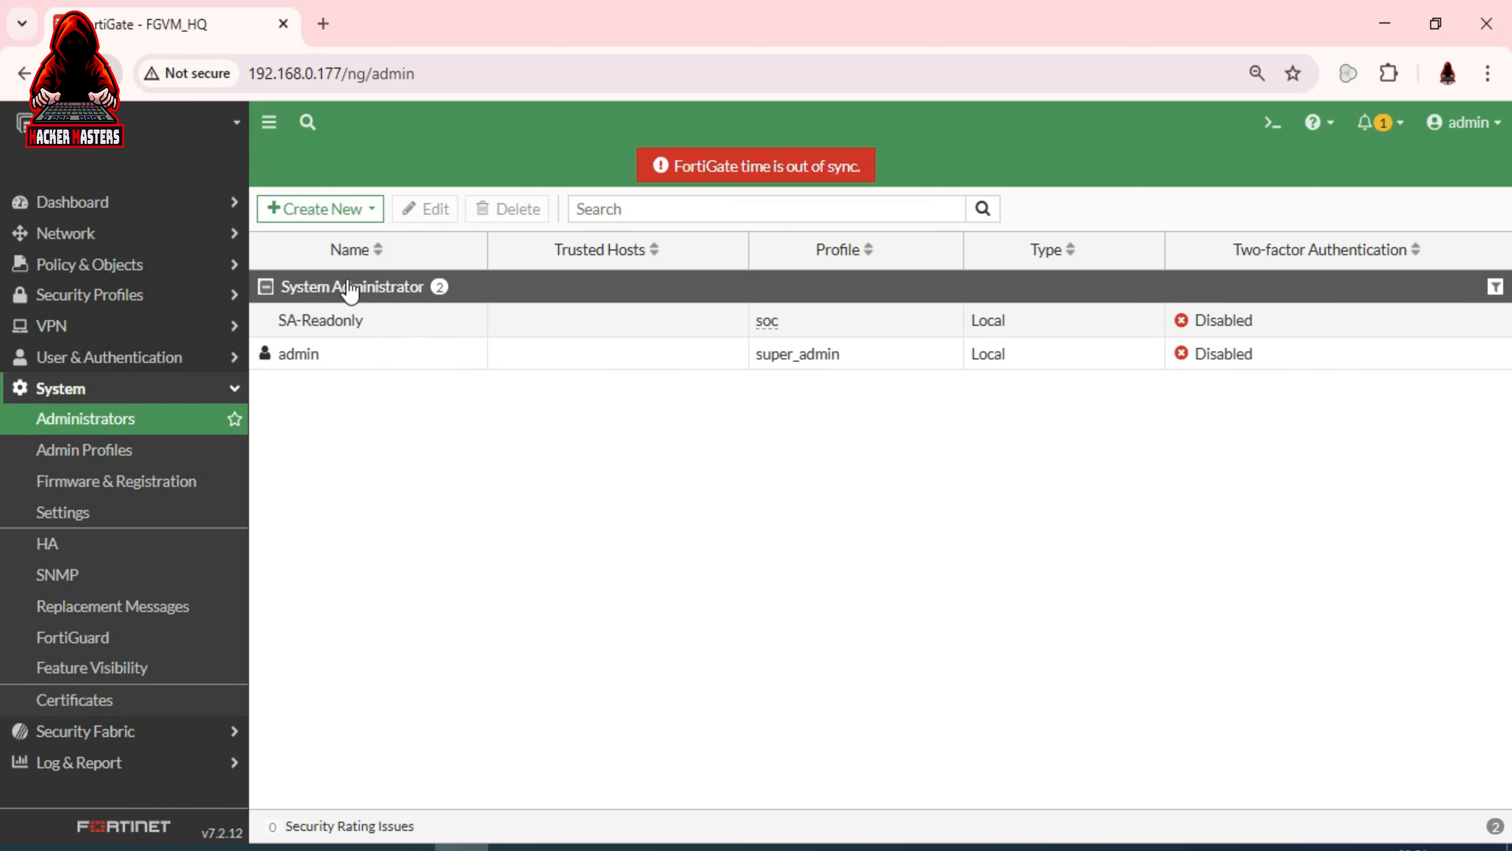
pyautogui.click(131, 449)
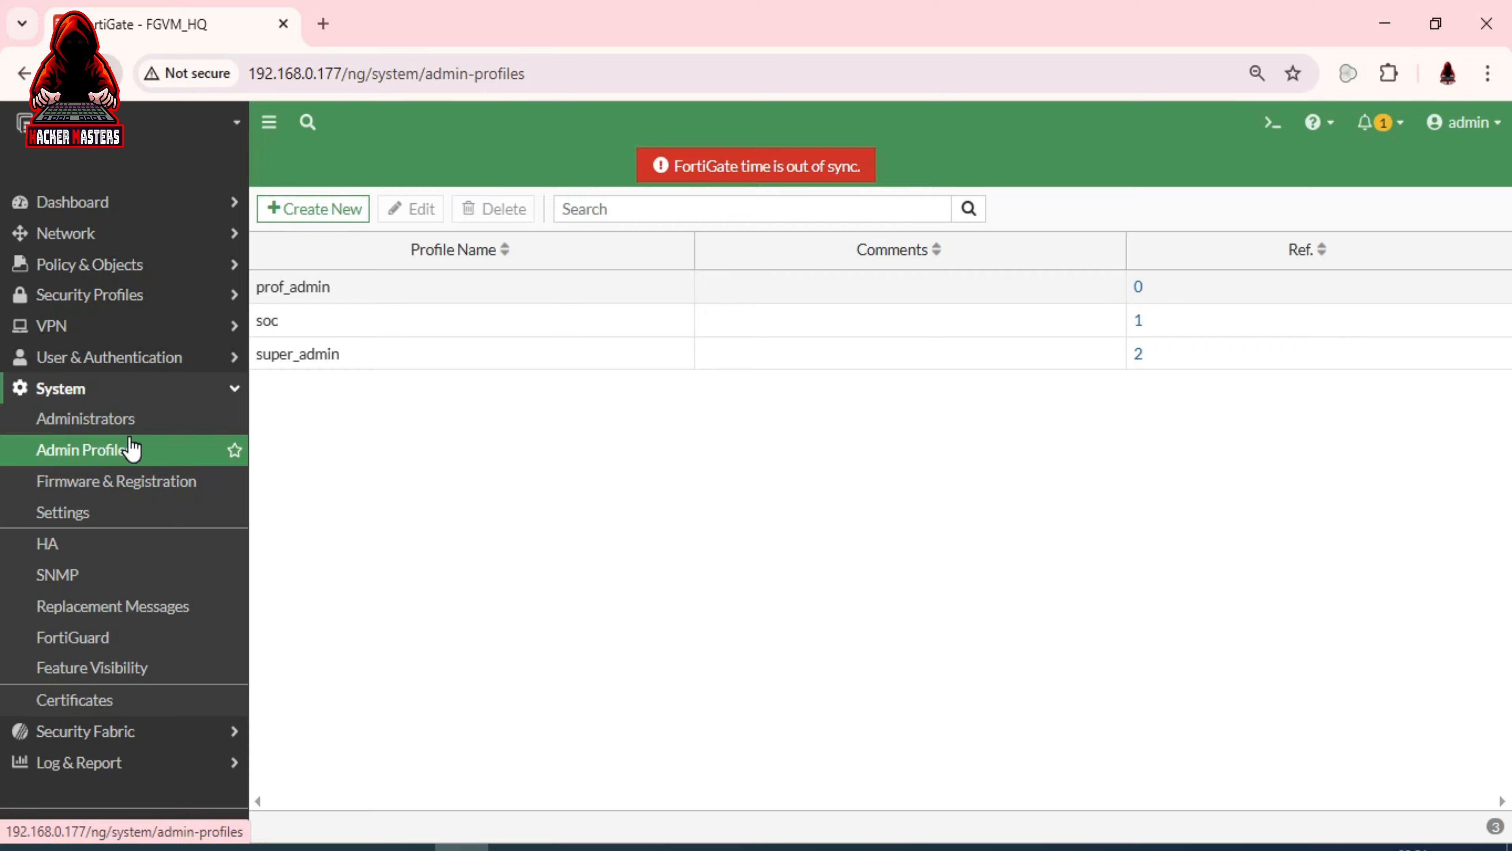
pyautogui.click(116, 417)
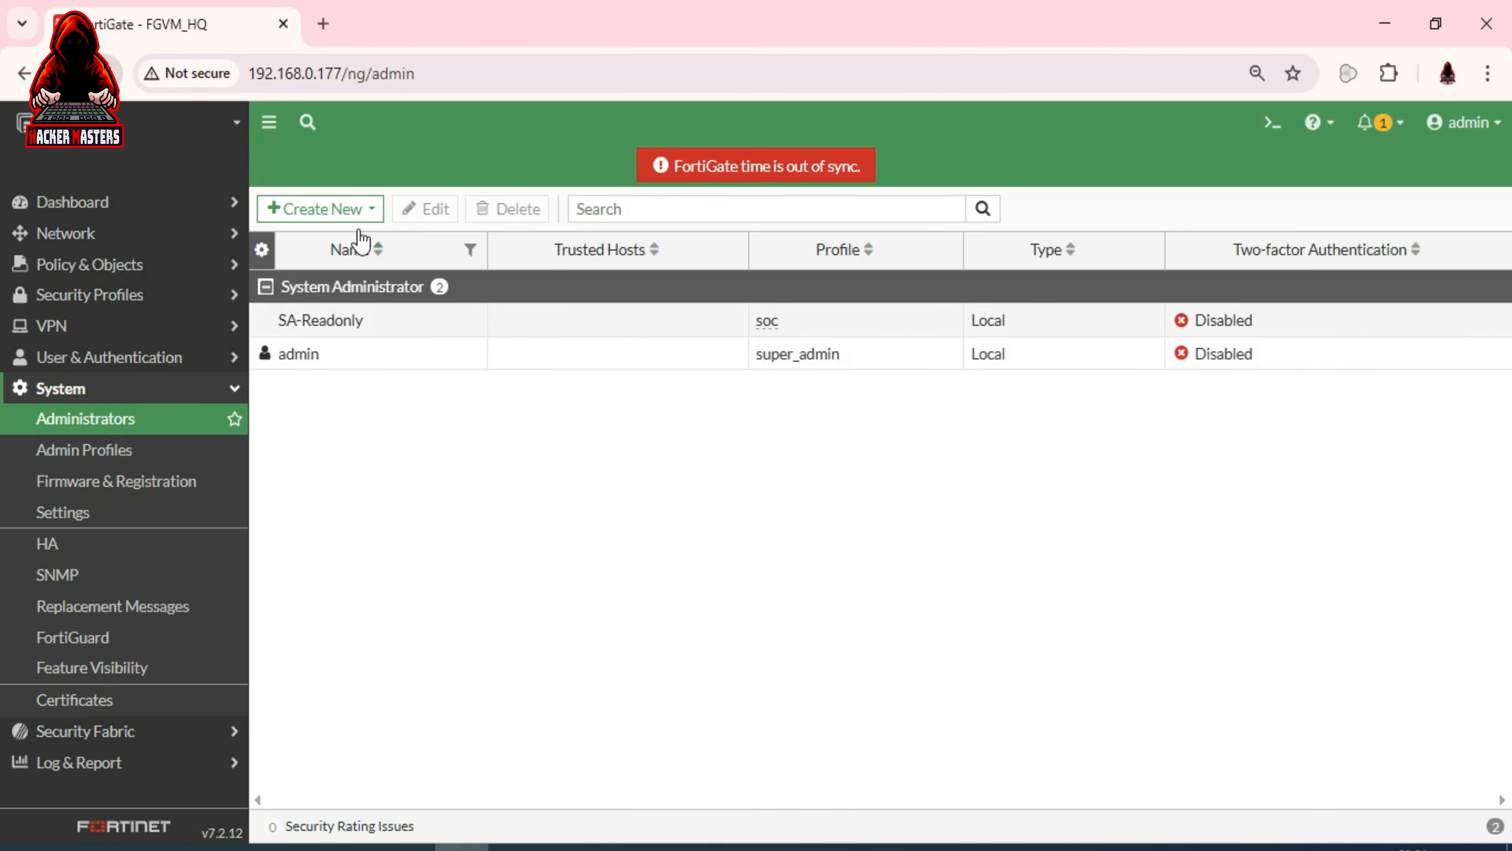
pyautogui.click(335, 215)
# Start a new administrator, entering its username and assigning the prof_admin profile
pyautogui.click(307, 237)
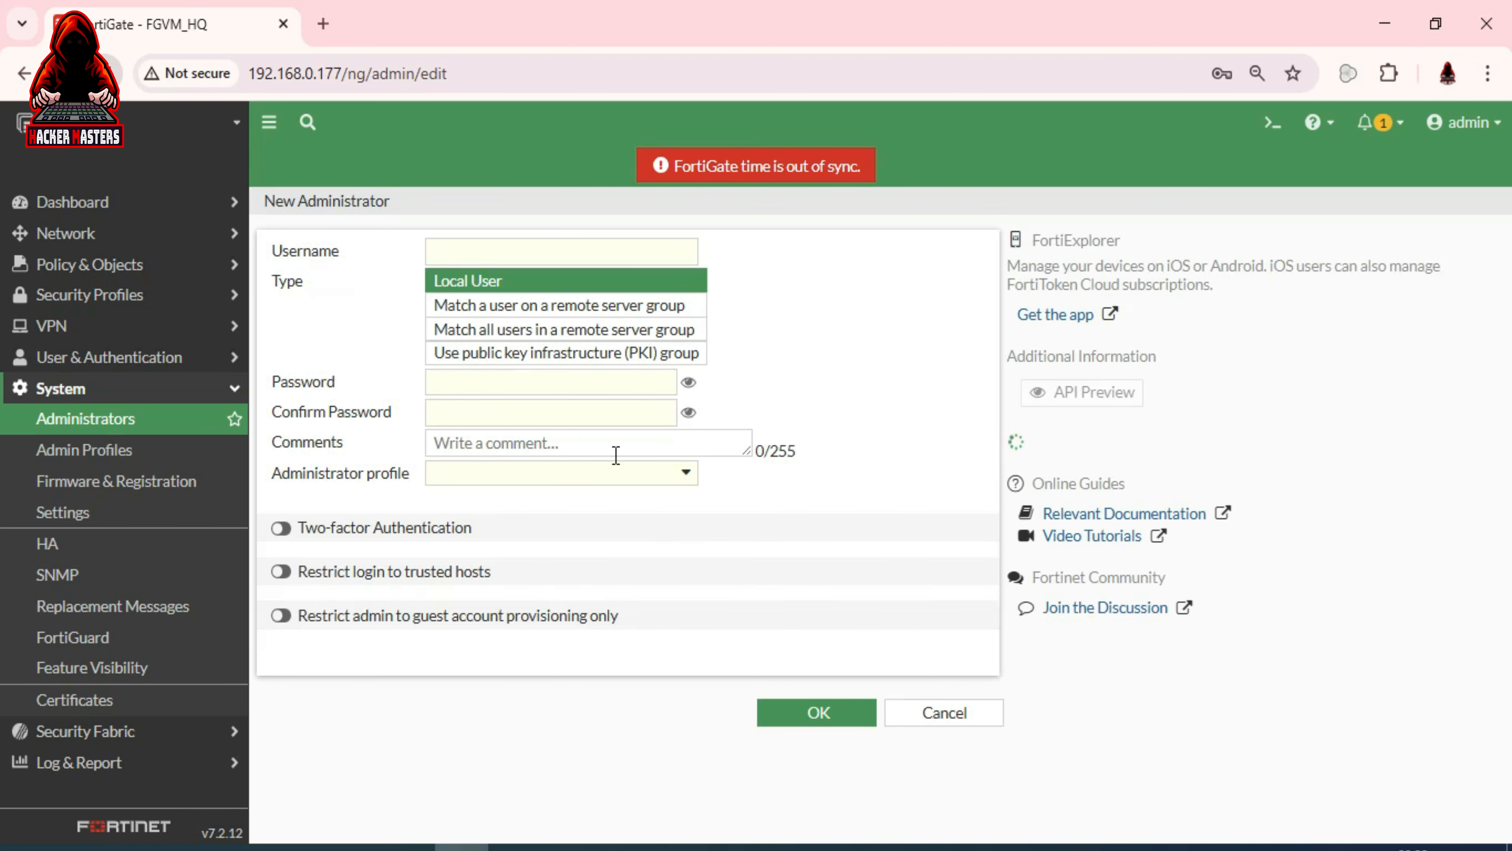
pyautogui.click(552, 477)
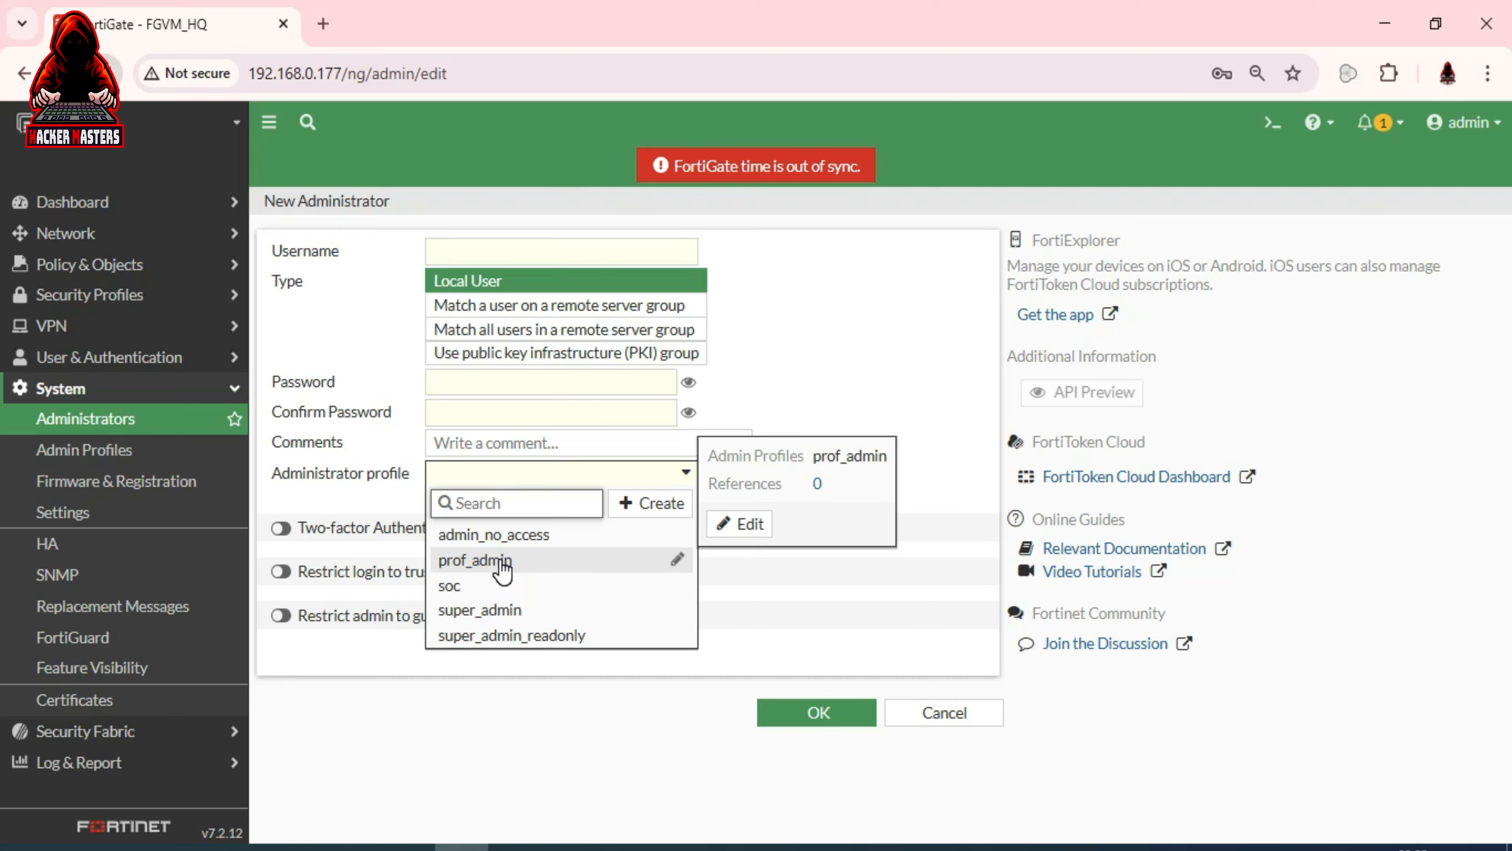
pyautogui.click(488, 251)
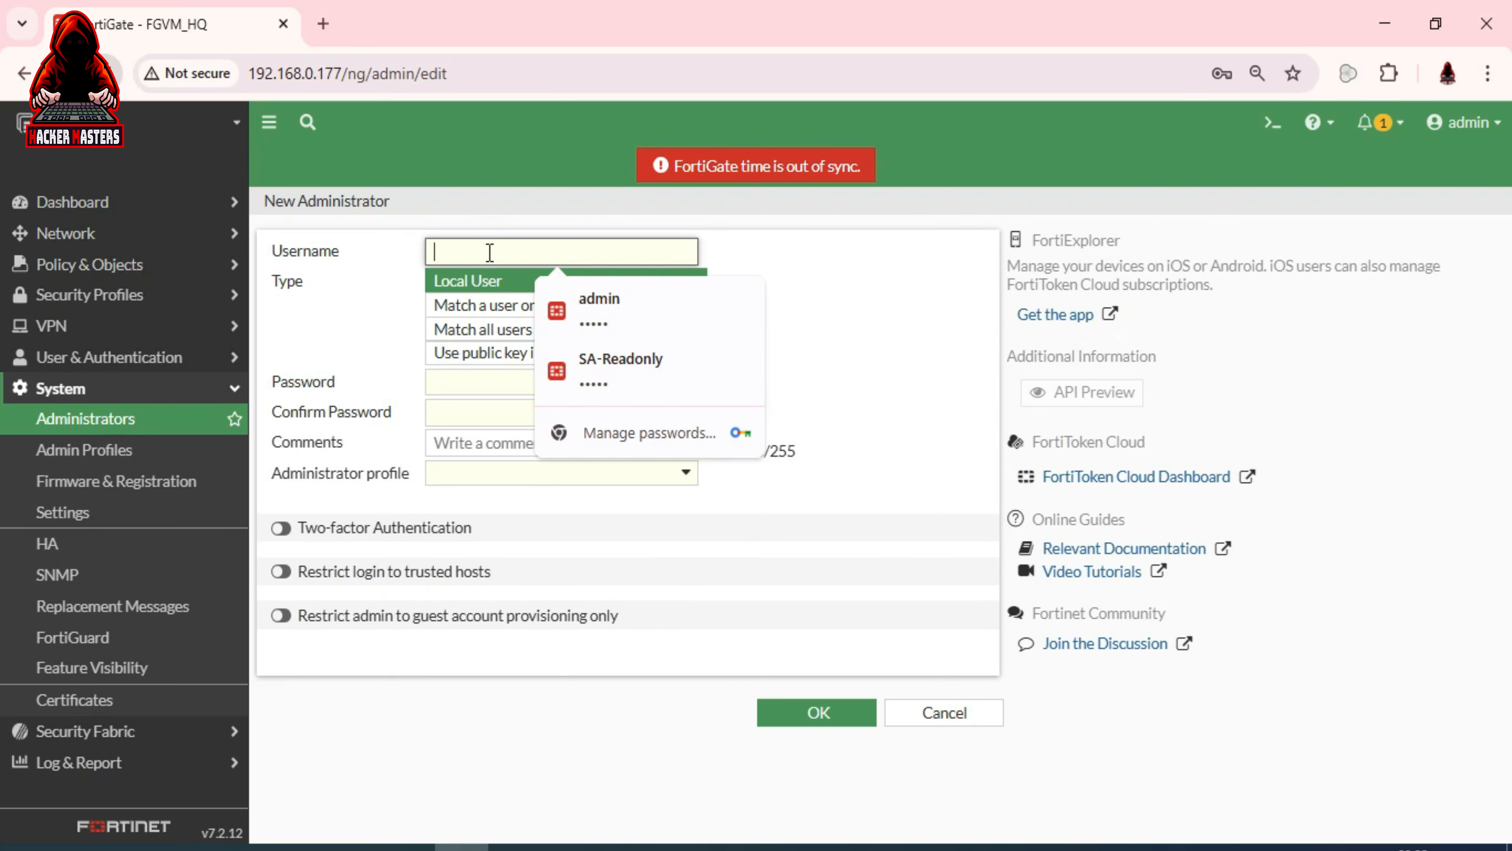
pyautogui.write('moata')
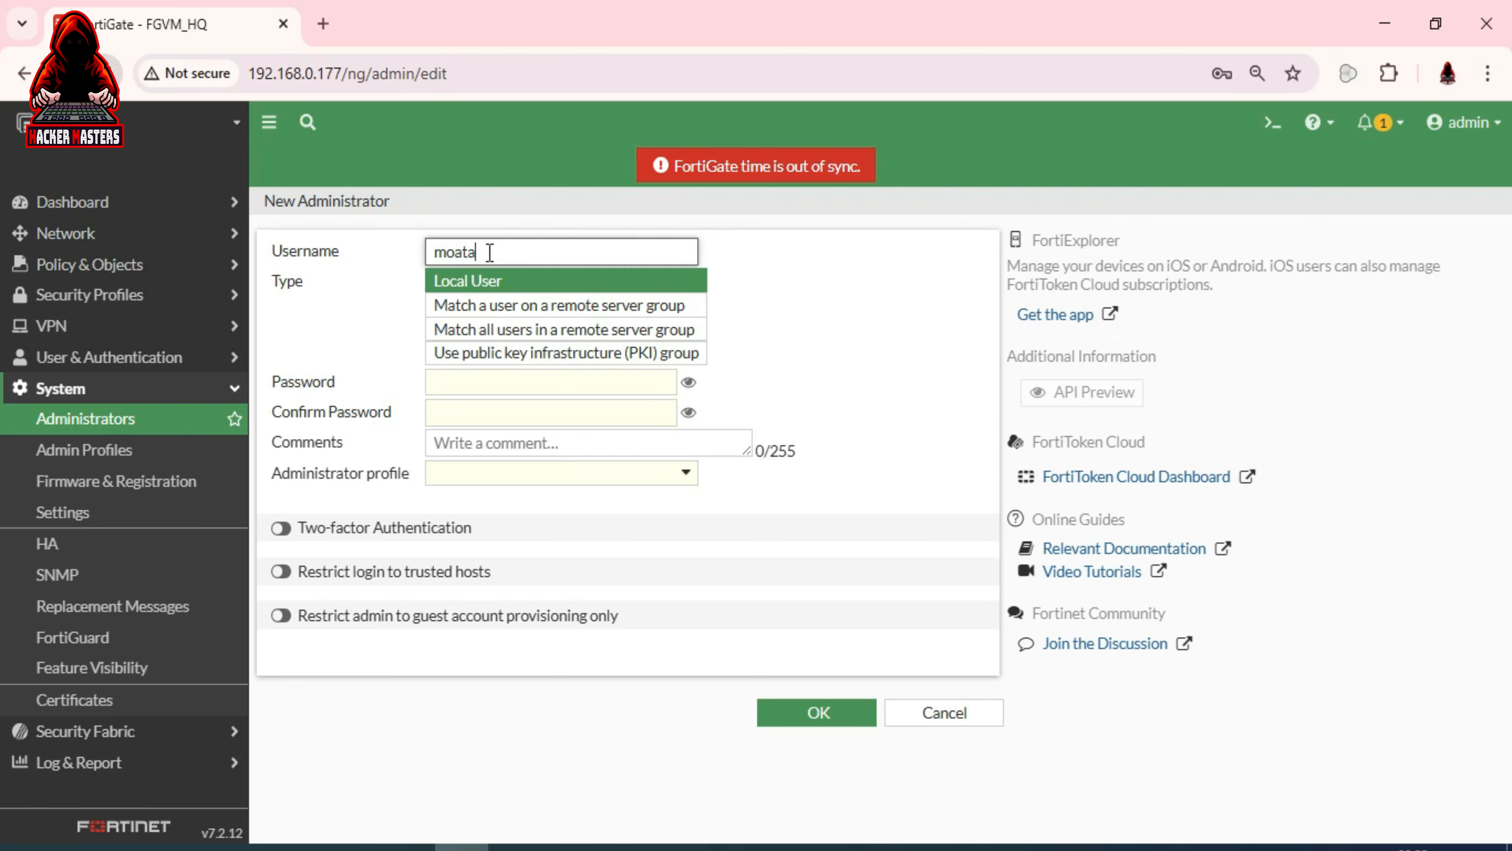
pyautogui.click(541, 476)
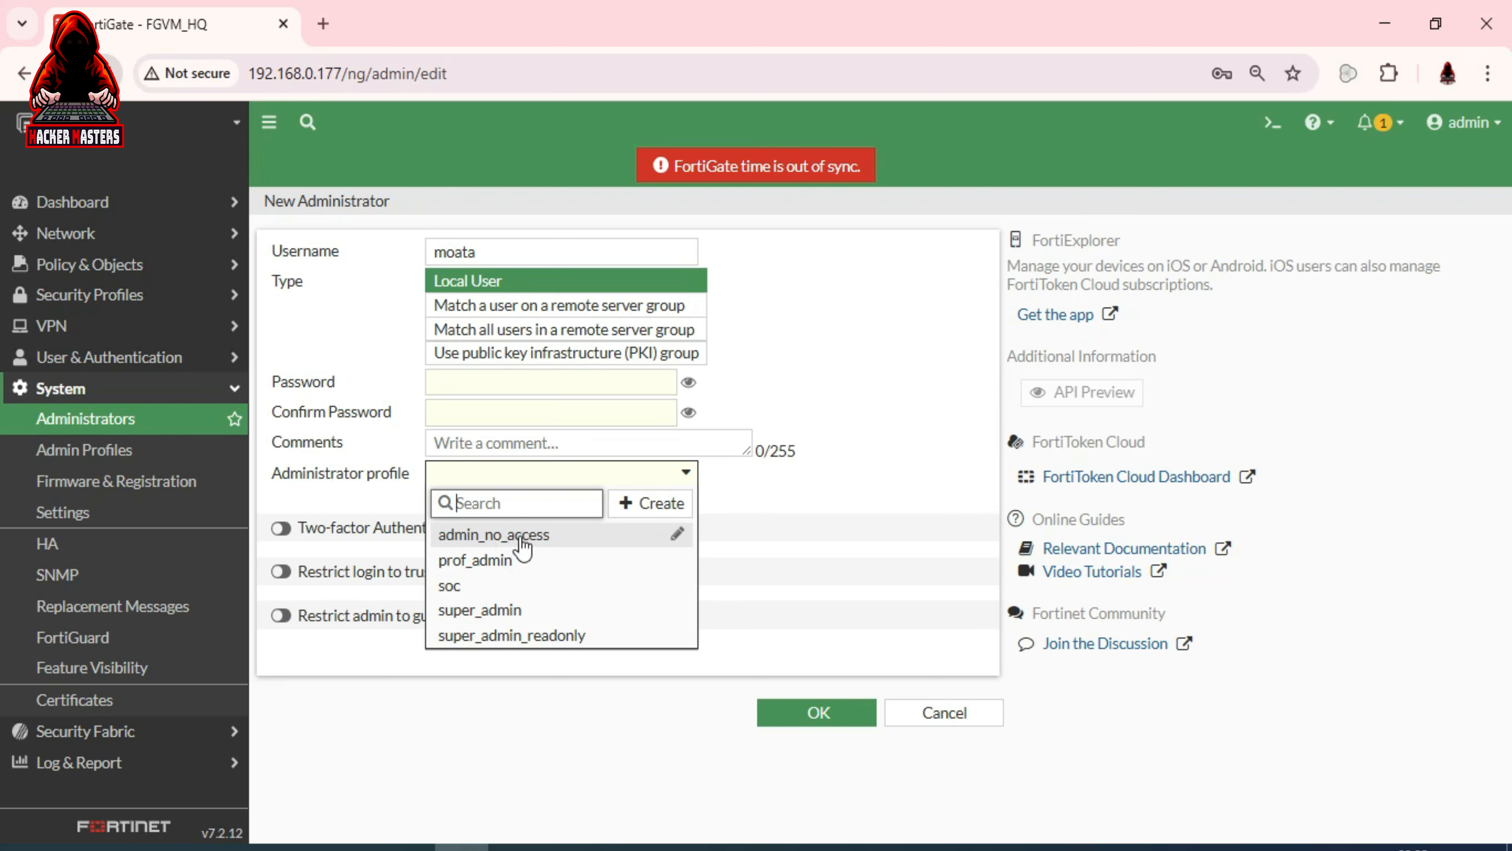
pyautogui.moveTo(539, 547)
pyautogui.click(485, 563)
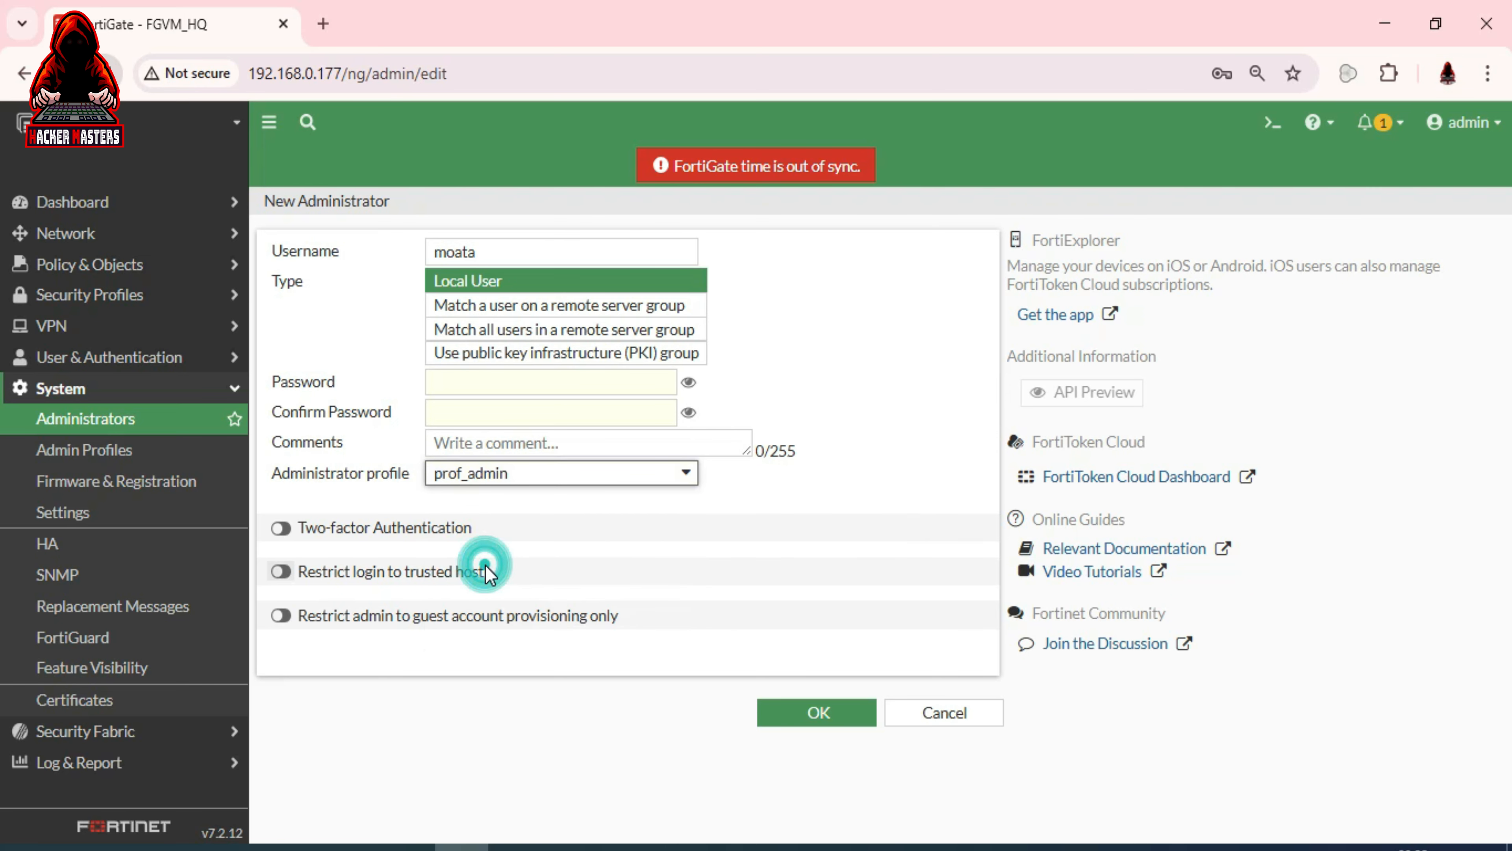
# Fill in and confirm the administrator's password, save it, and select its entry in the list
pyautogui.click(805, 714)
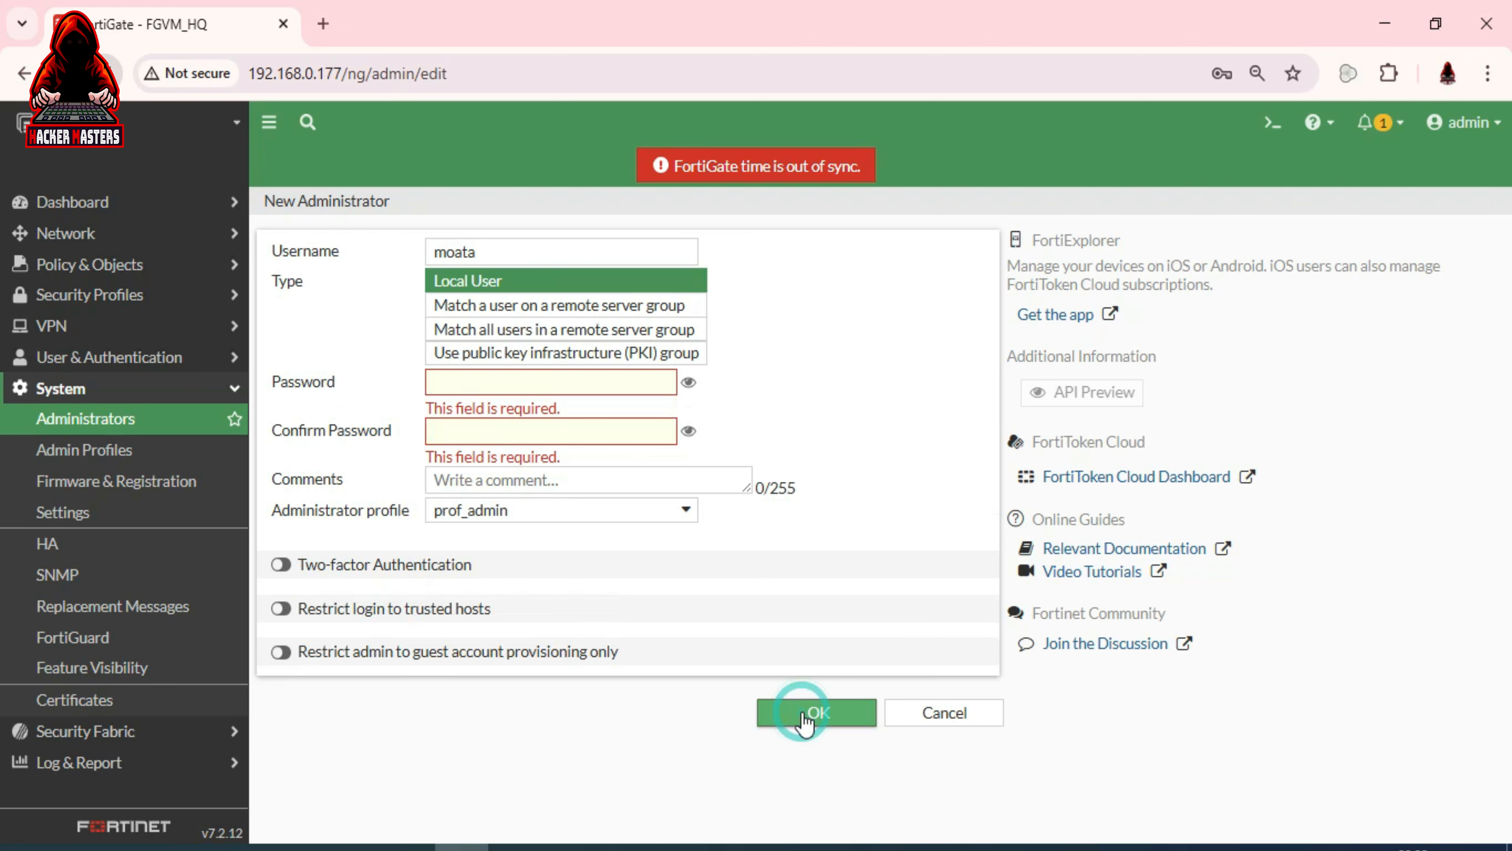
pyautogui.click(509, 383)
pyautogui.click(579, 431)
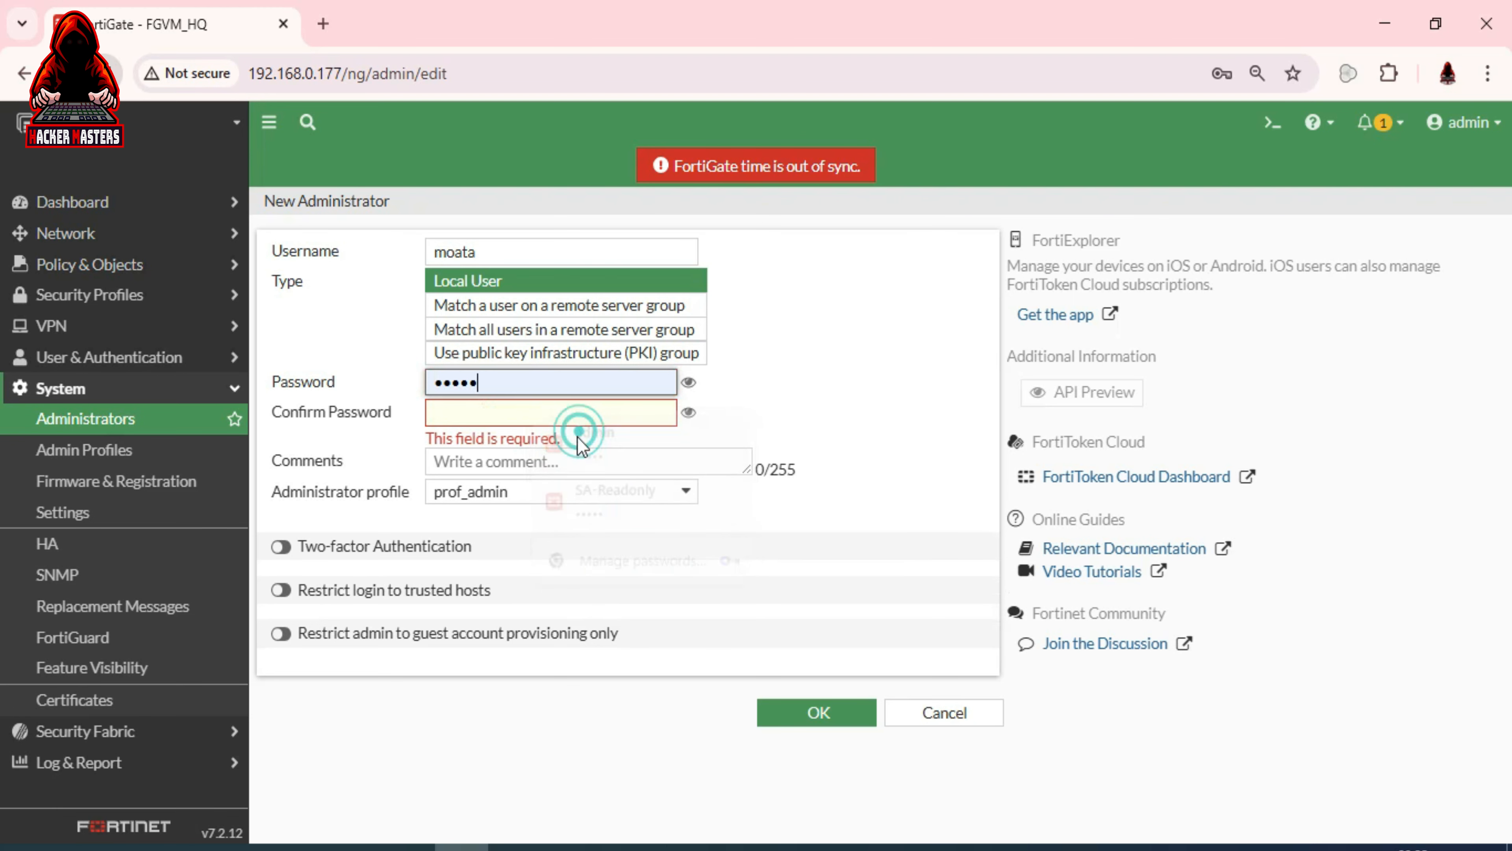
pyautogui.click(475, 412)
pyautogui.write('admin')
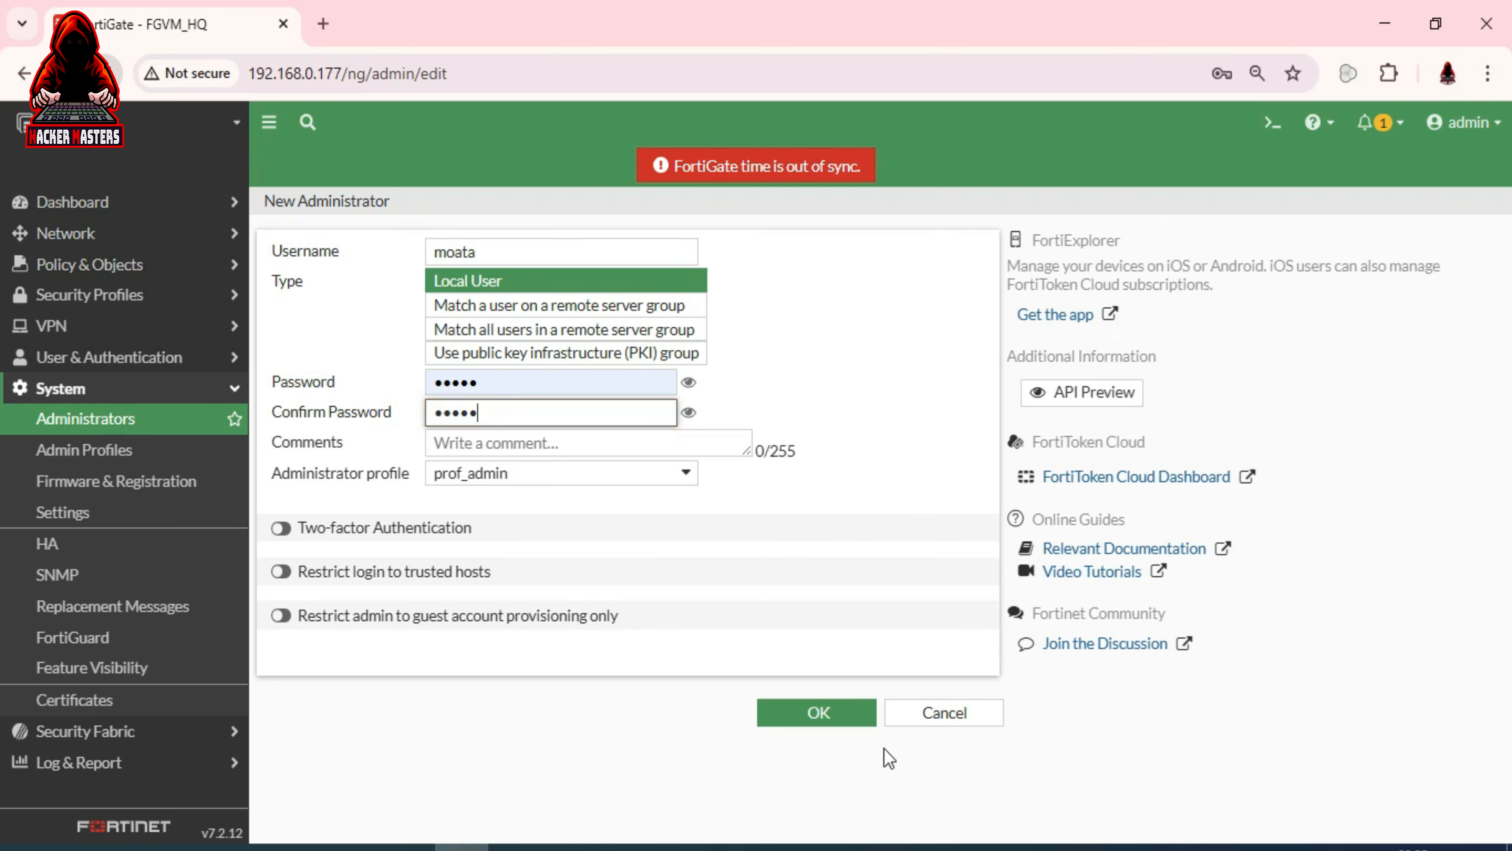
pyautogui.click(779, 709)
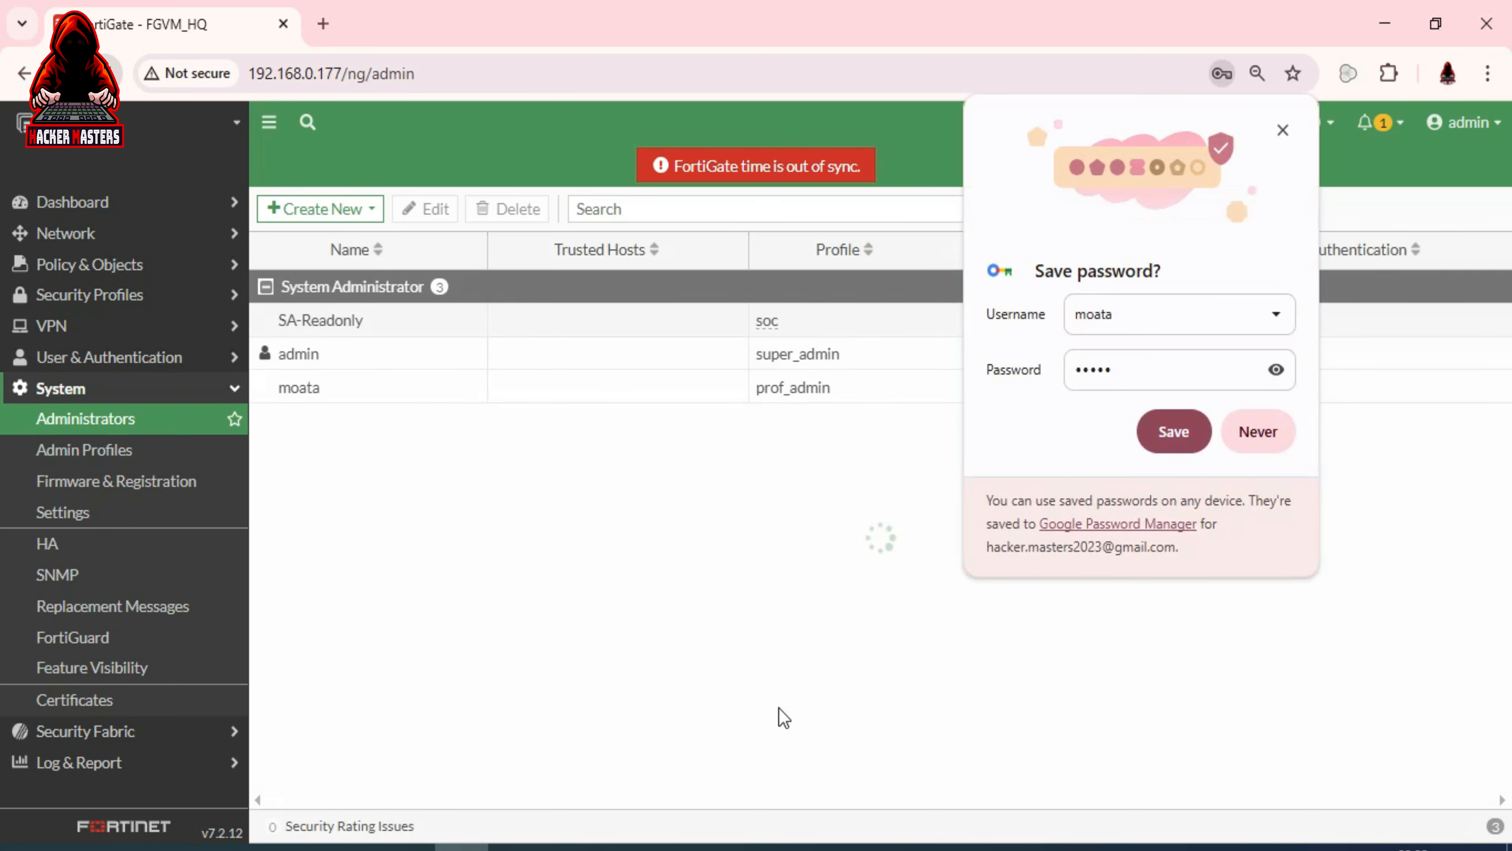
pyautogui.click(310, 388)
# Correct the new administrator's misspelled username by appending the missing 'z' and save
pyautogui.doubleClick(309, 388)
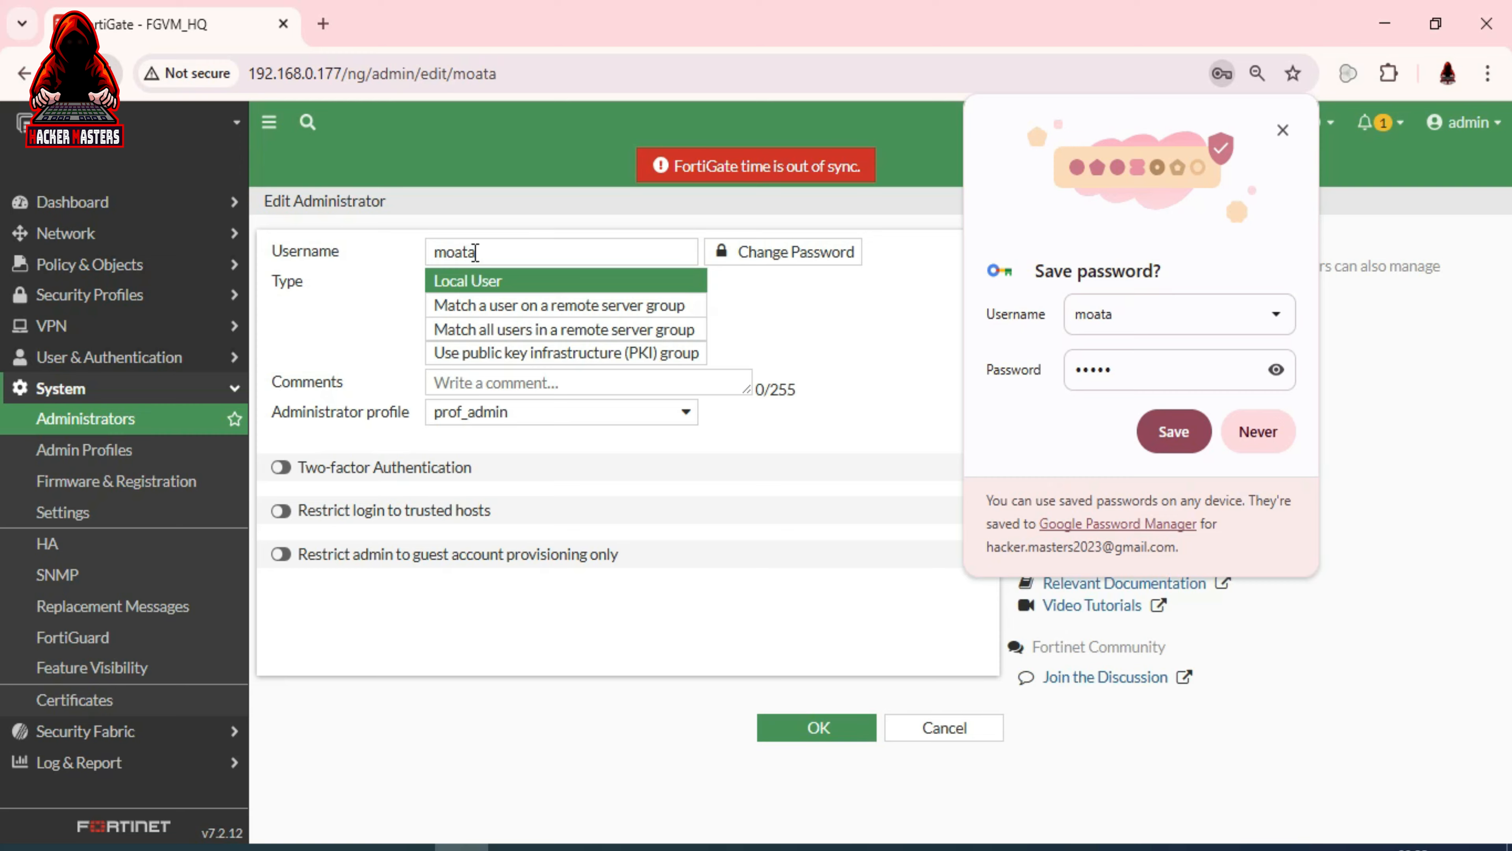
pyautogui.click(482, 252)
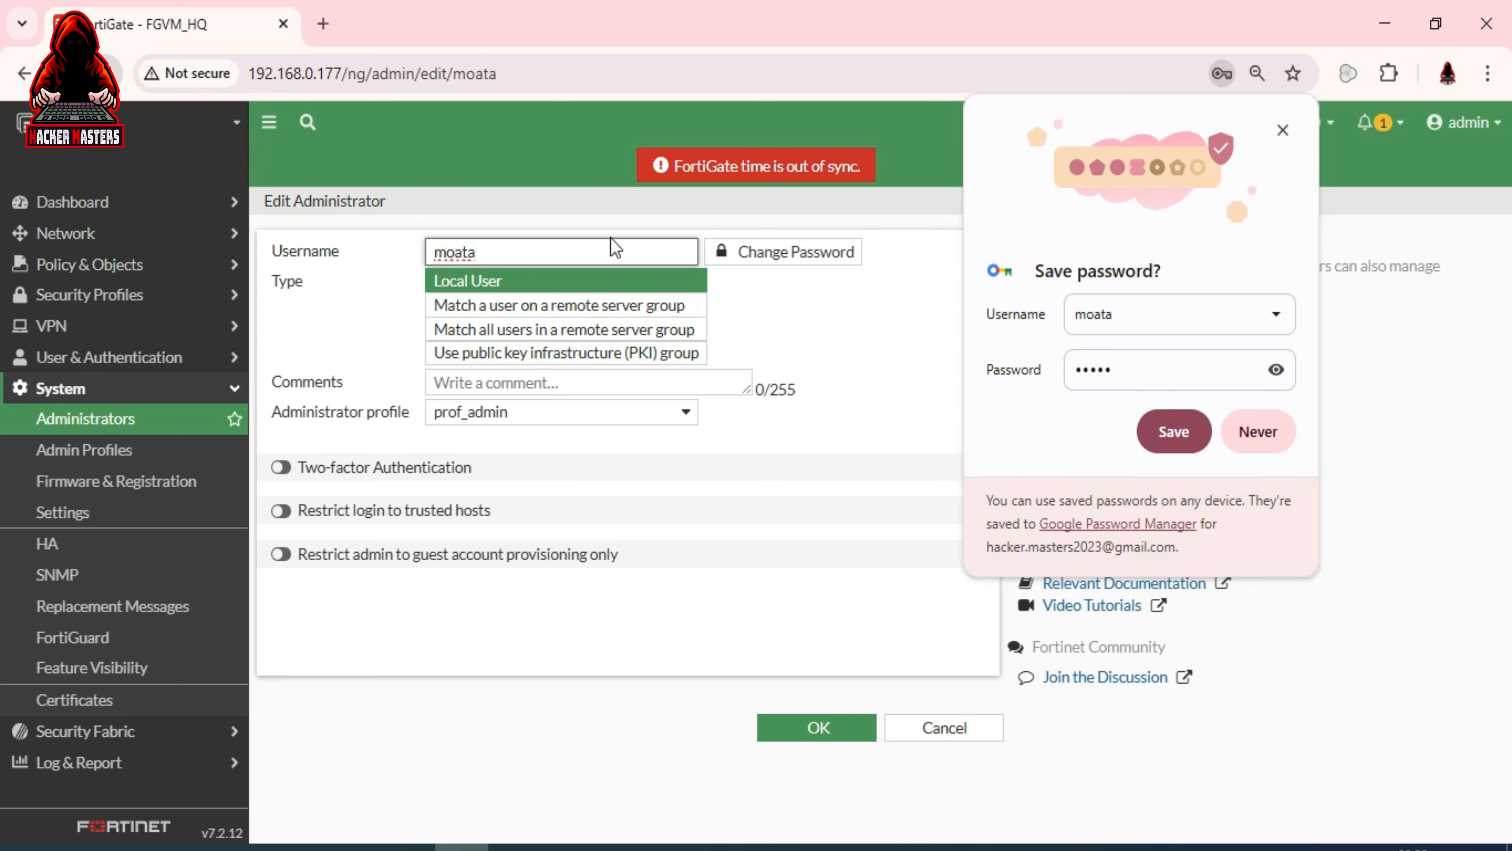
pyautogui.write('z')
pyautogui.click(844, 720)
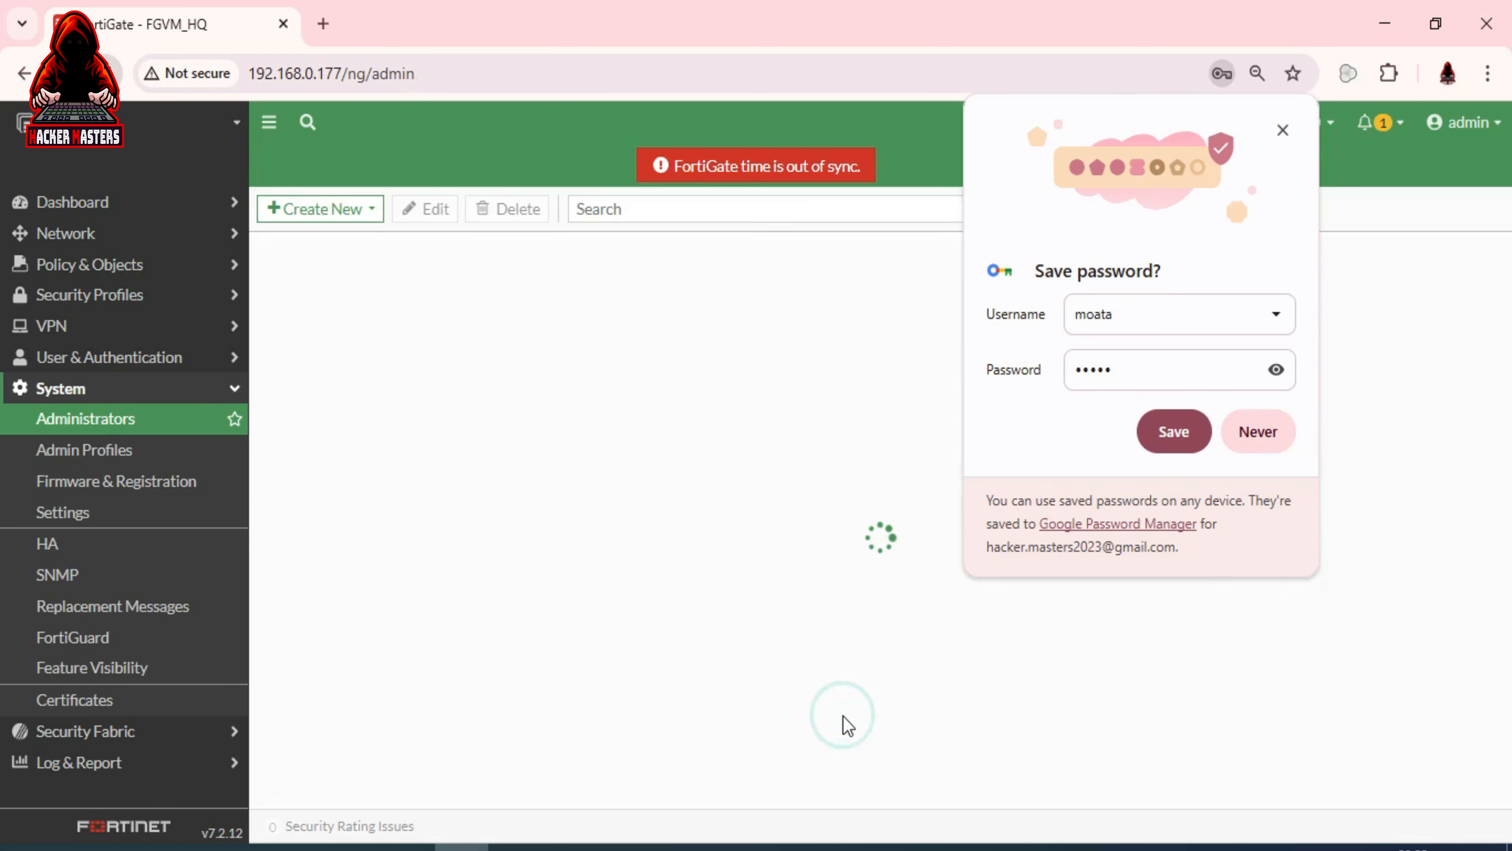
# Store the new admin's corrected credentials in Chrome, then begin a new admin profile
pyautogui.click(1122, 316)
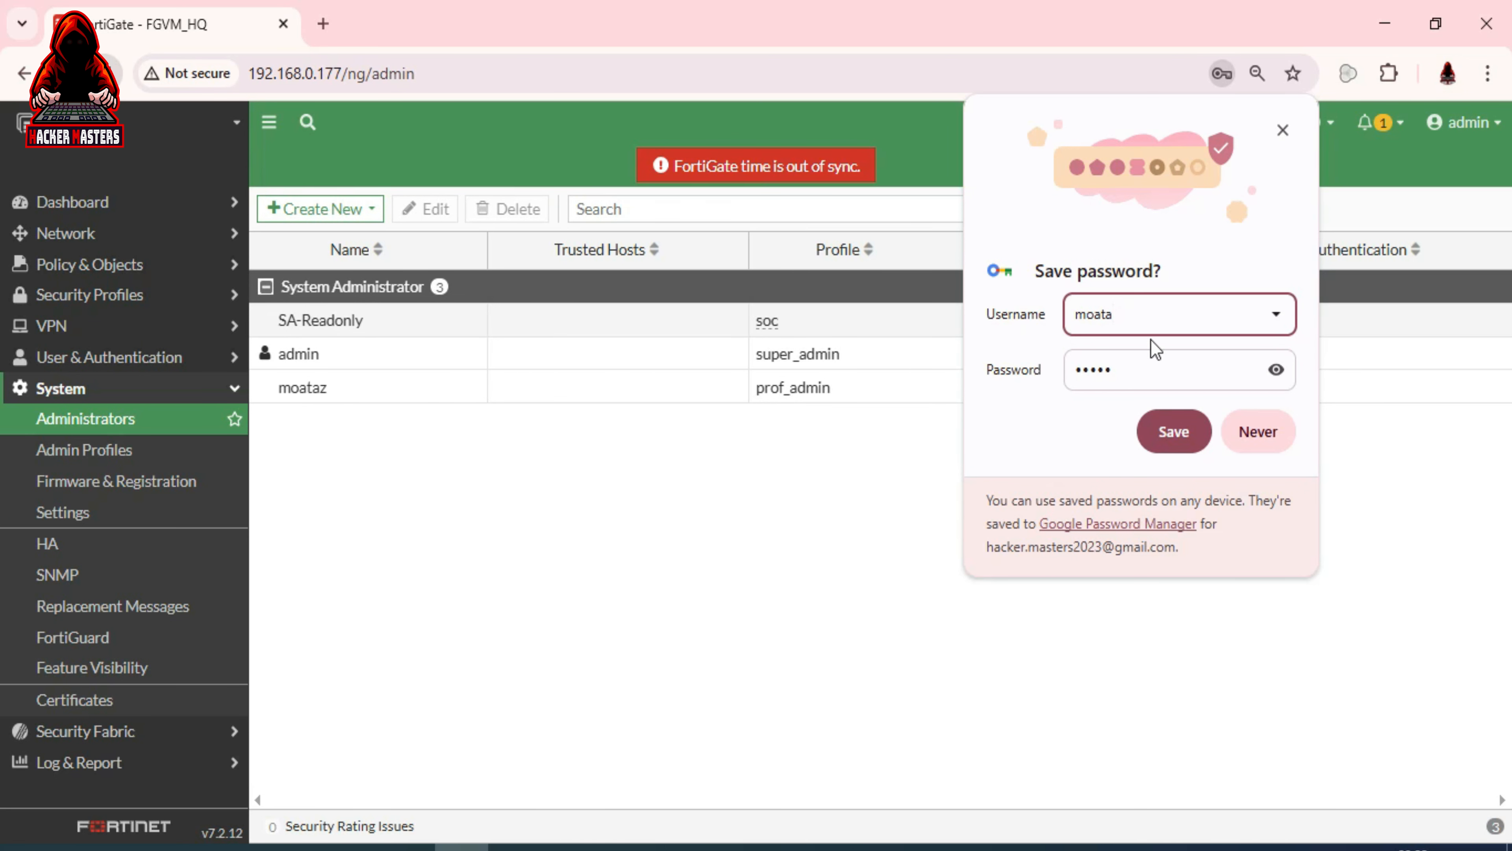
pyautogui.write('z')
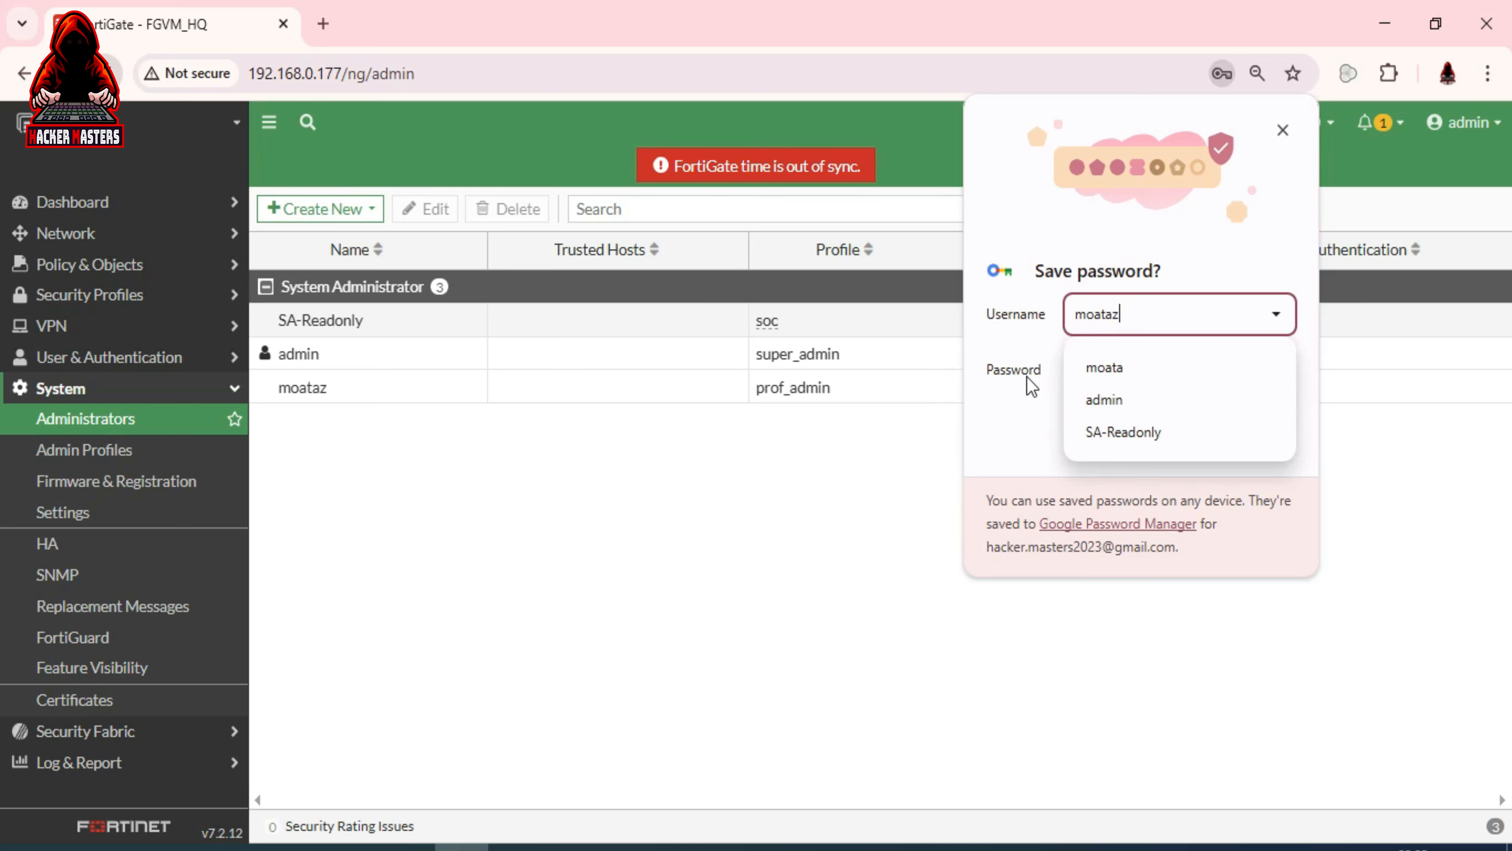
pyautogui.click(1016, 392)
pyautogui.click(1181, 429)
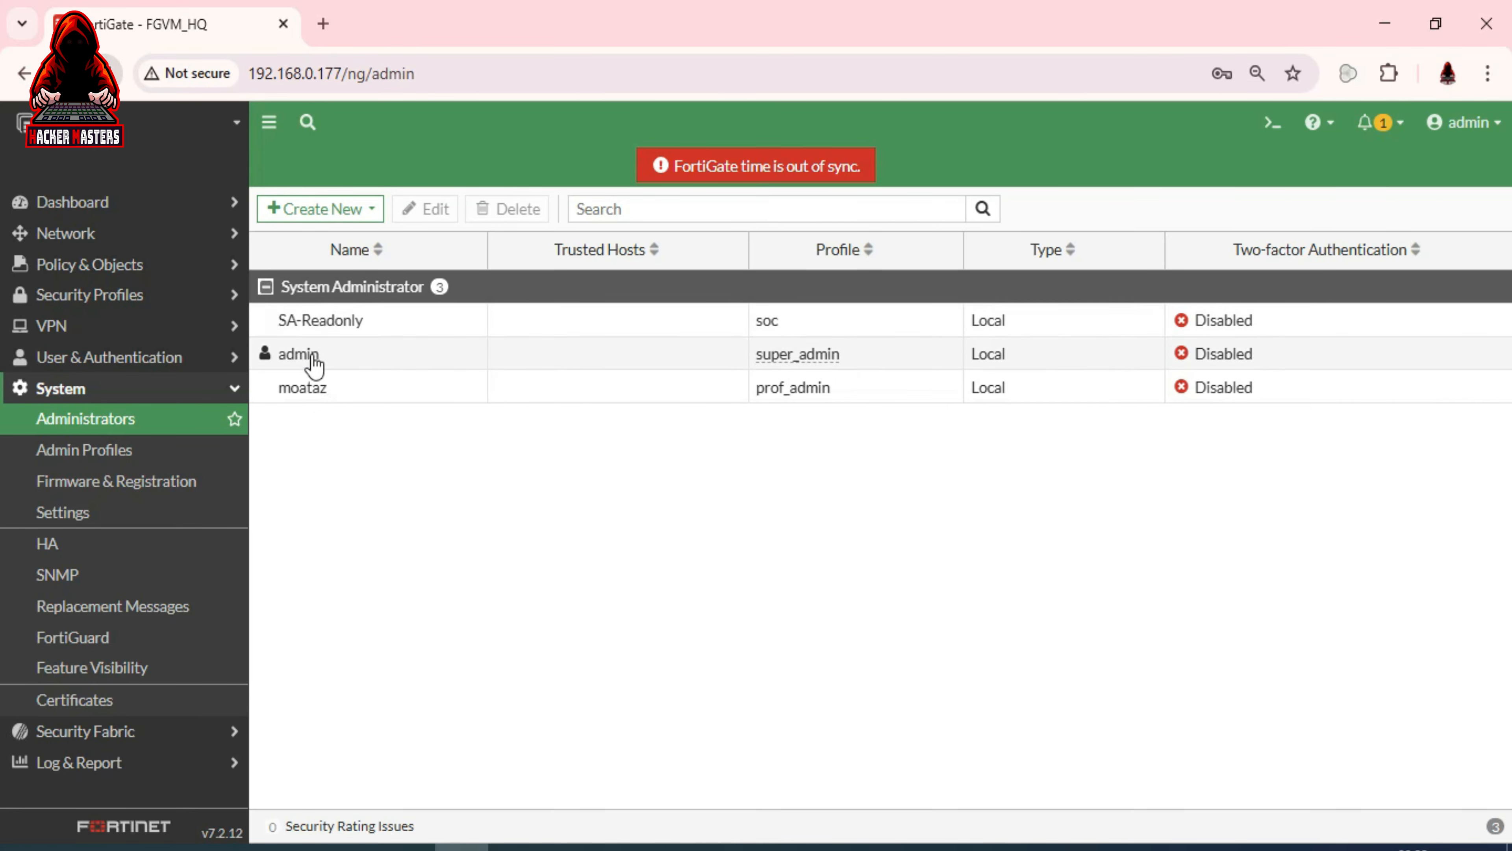
pyautogui.click(112, 453)
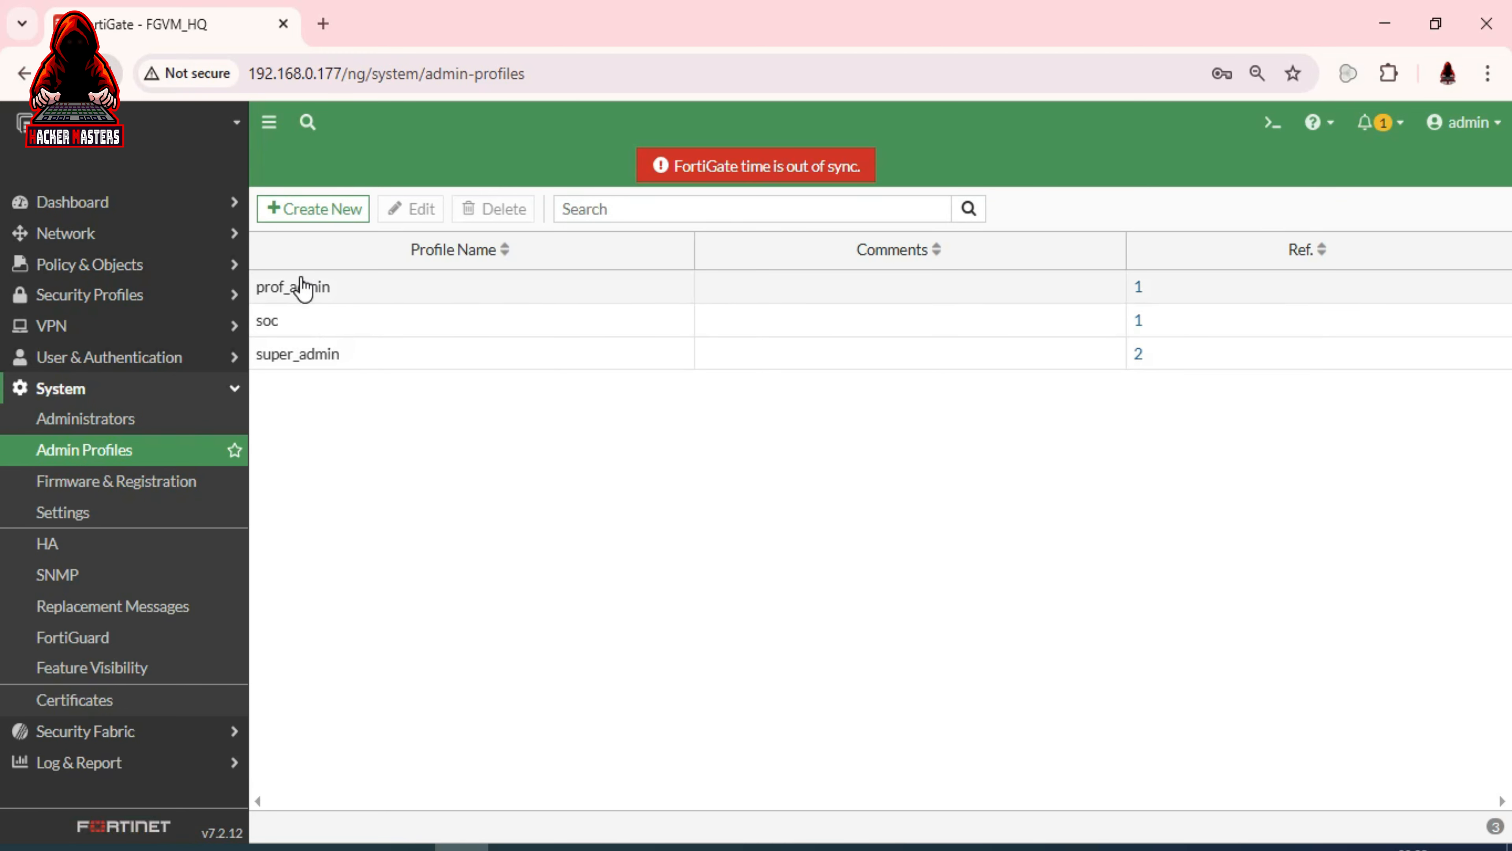
pyautogui.click(332, 206)
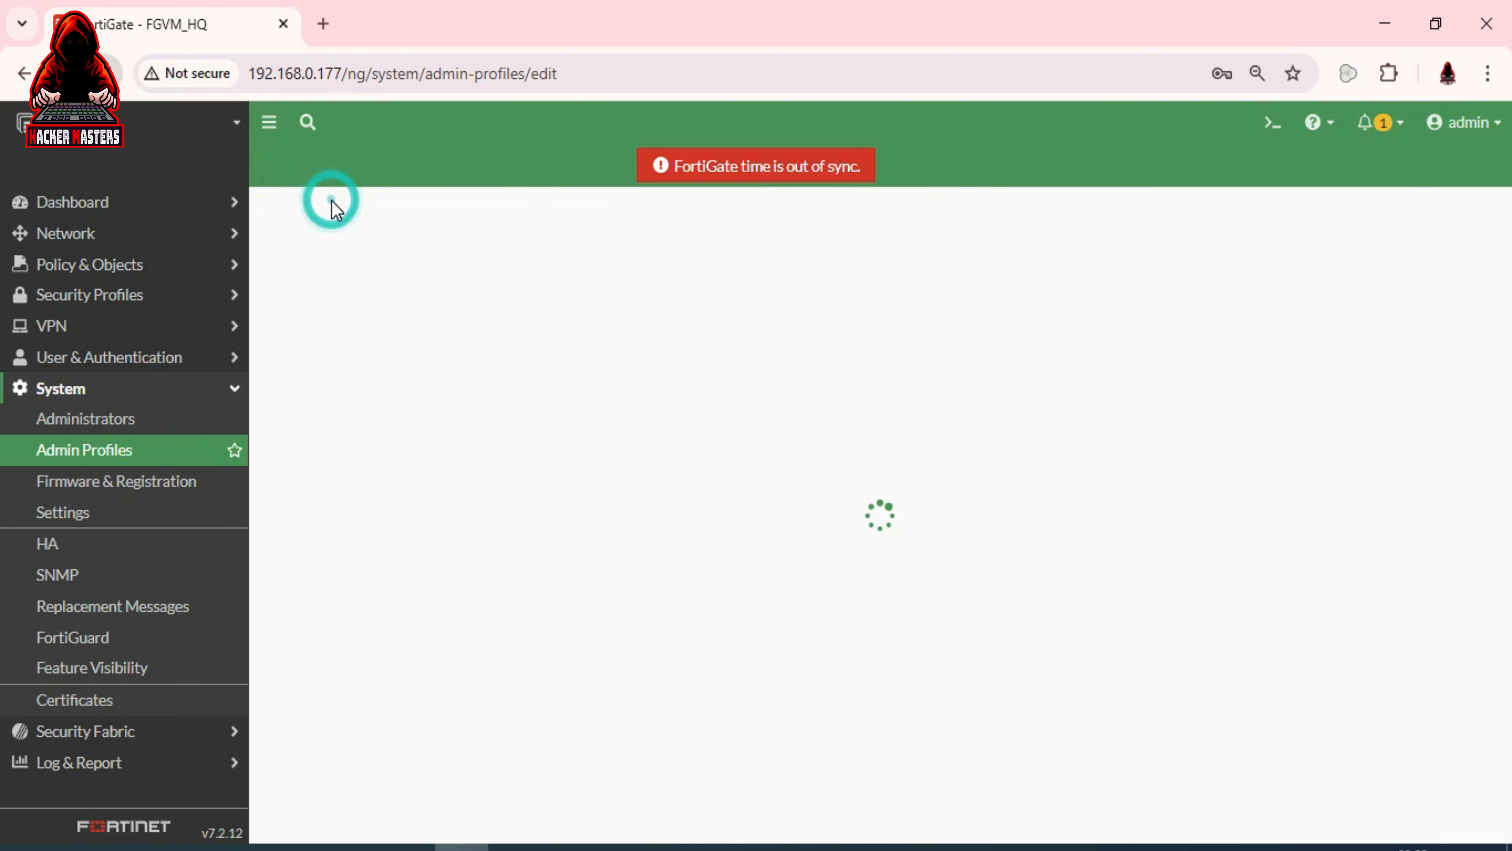